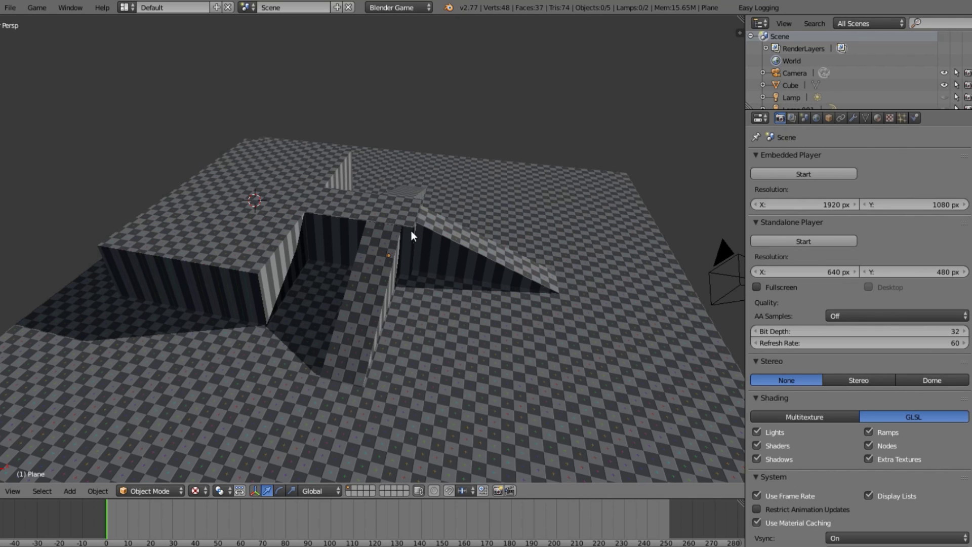
- Show the scene's navigation mesh settings
left_click(804, 117)
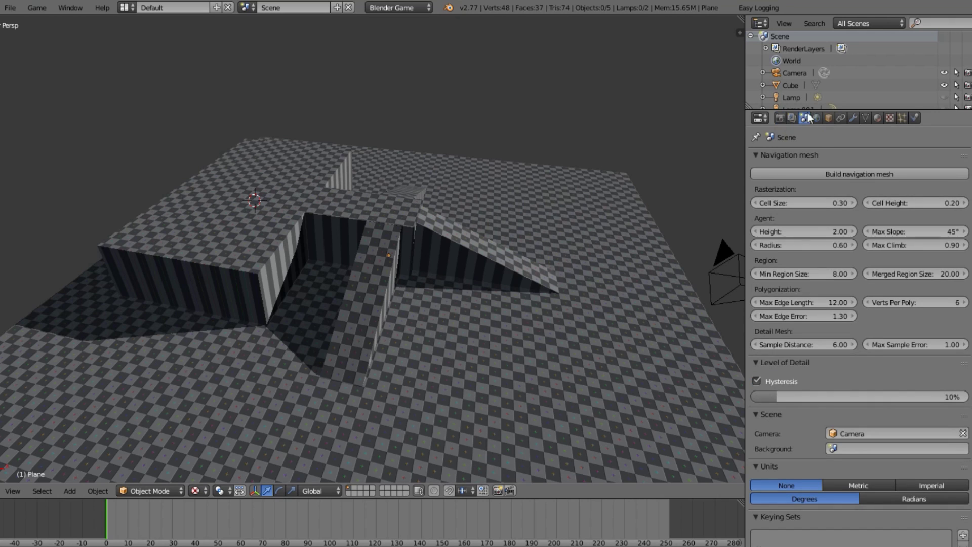
left_click(812, 172)
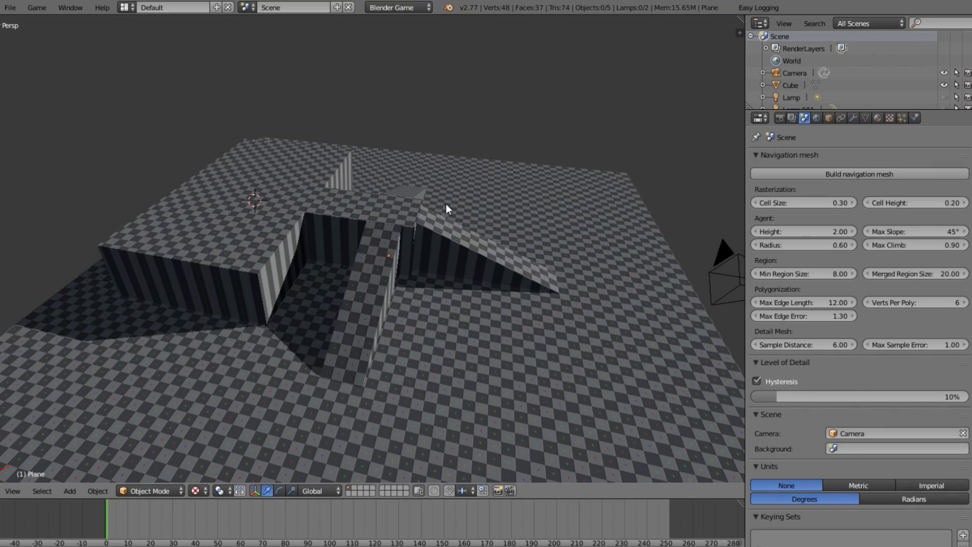
- Examine the level from several sides, checking the ground plane, the raised platform and its ramps as separate objects
middle_click_drag(453, 214, 406, 281)
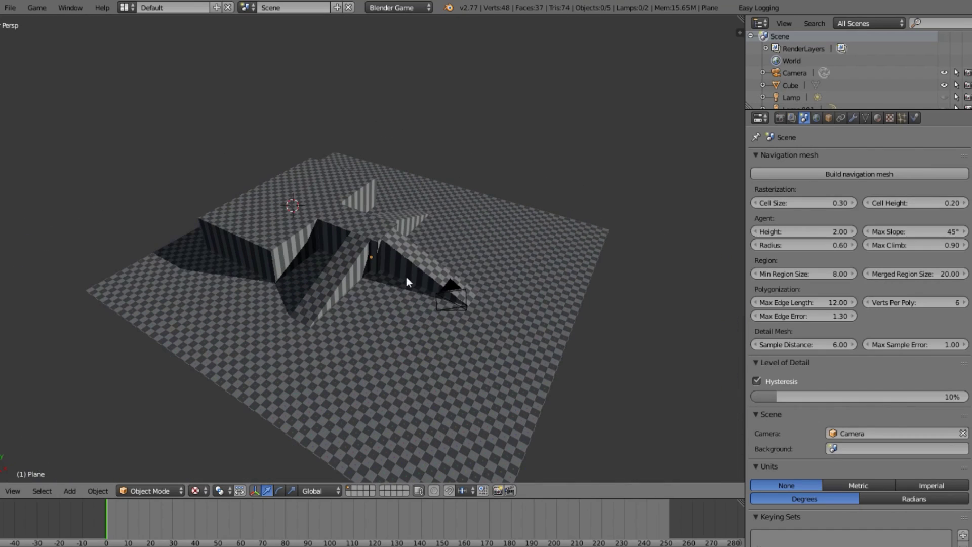
scroll(468, 278, "up", 2)
right_click(449, 255)
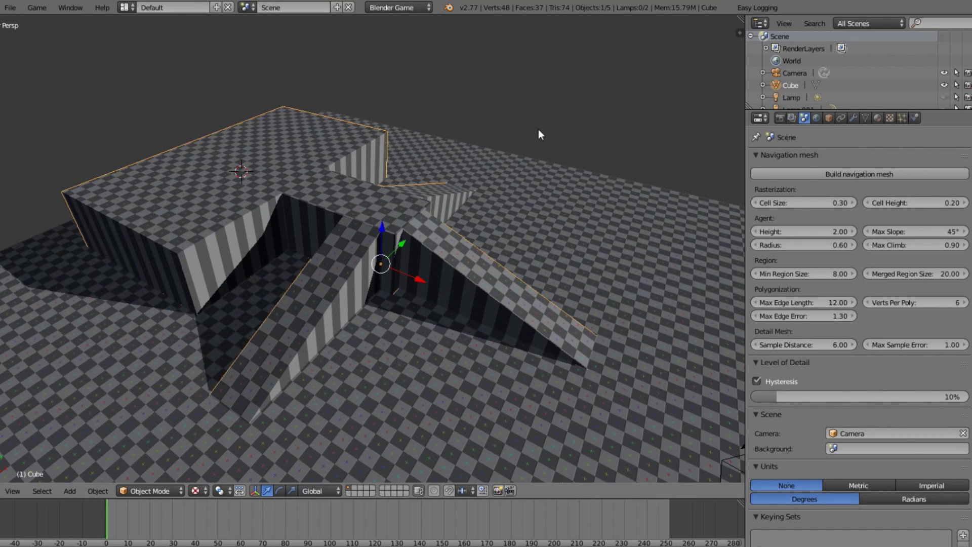
scroll(479, 244, "down", 2)
middle_click_drag(506, 232, 366, 227)
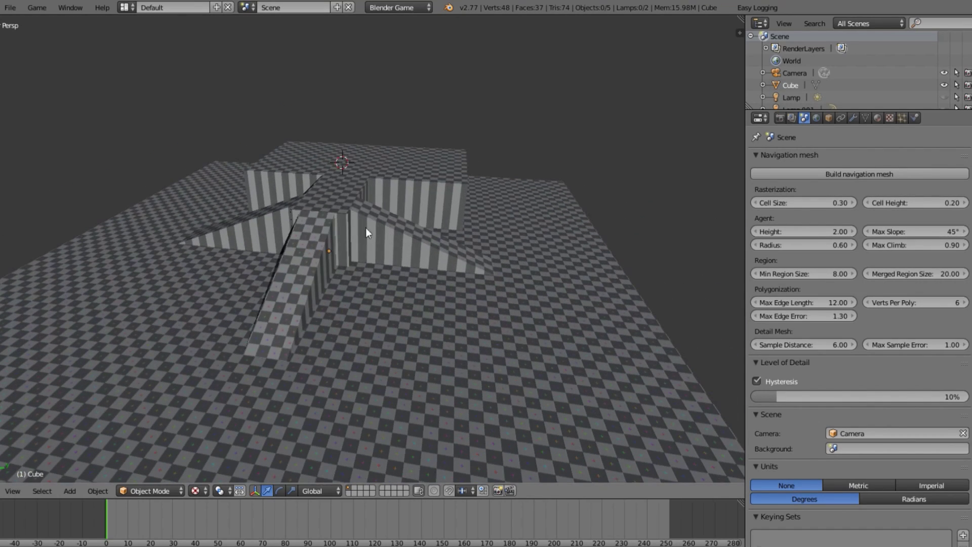
key("Tab")
key("Tab")
mouse_move(295, 239)
middle_mouse_down()
mouse_move(234, 246)
mouse_move(300, 248)
middle_mouse_up()
right_click(587, 280)
right_click(378, 234)
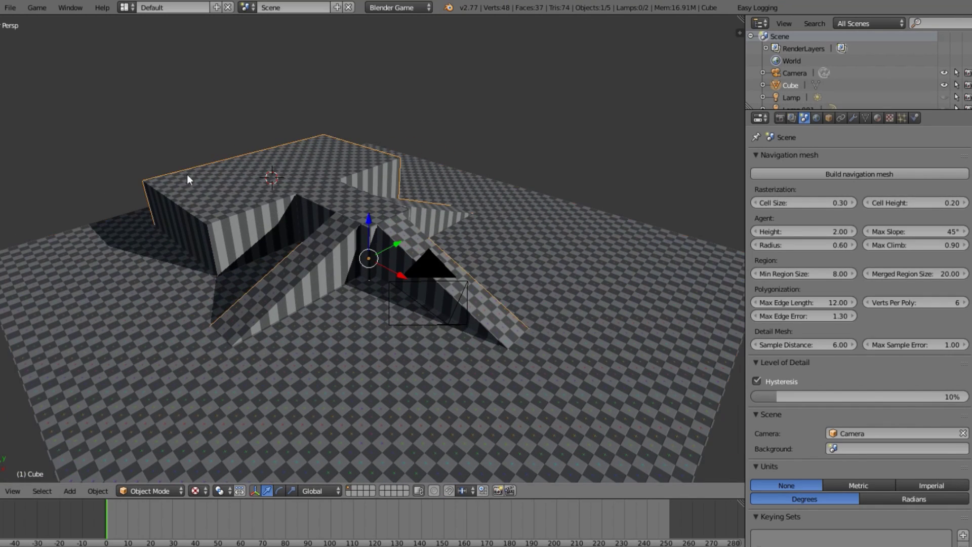
middle_click_drag(400, 244, 429, 235)
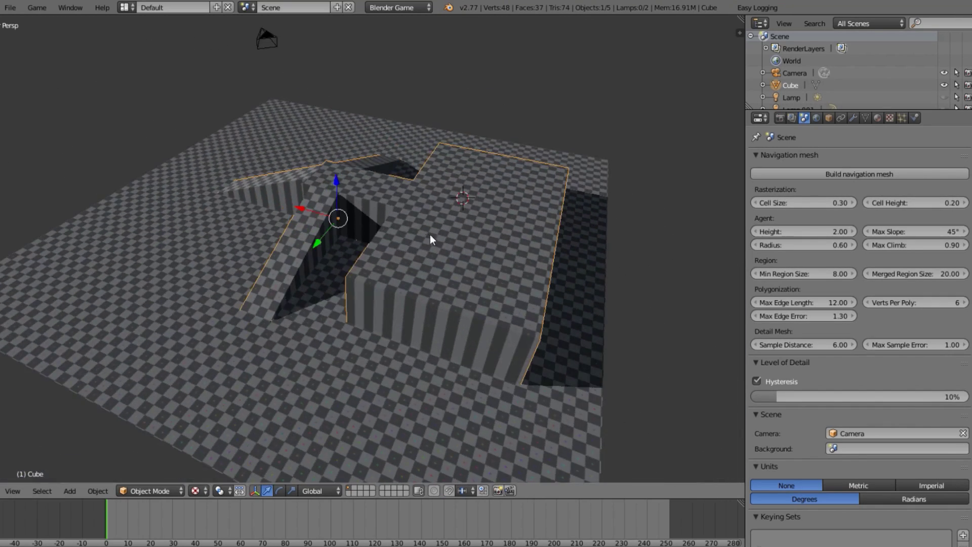
- Select the platform with its ramps and the ground plane, and build a navigation mesh from them
middle_click_drag(198, 280, 593, 262)
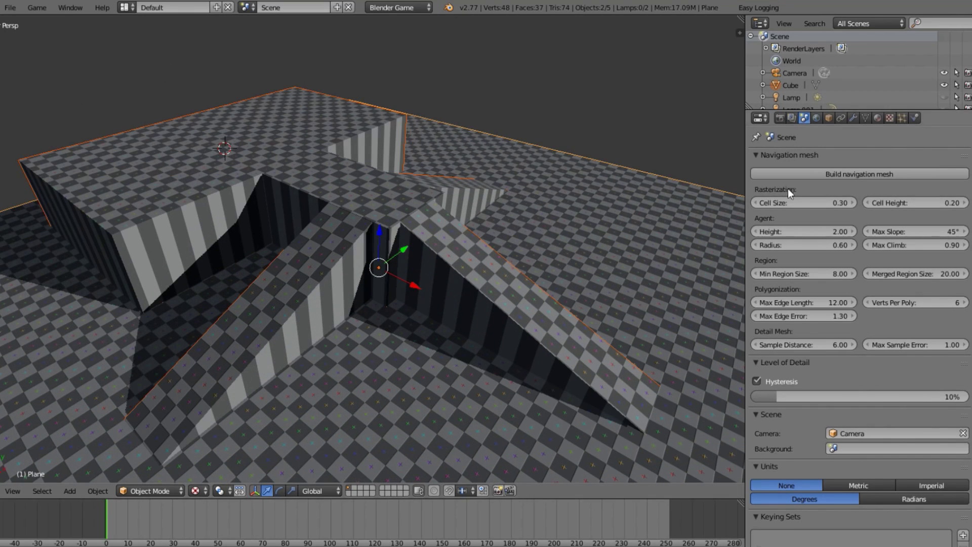
left_click(817, 175)
scroll(540, 227, "down", 3)
middle_click_drag(444, 220, 339, 208)
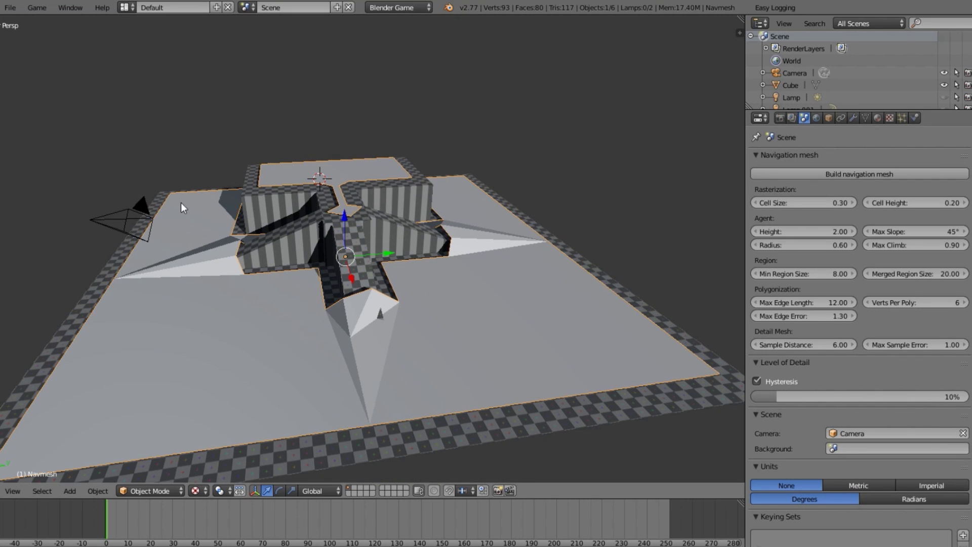
- Delete the navigation mesh built over the ground and platform, keeping the original level objects
middle_click_drag(181, 203, 333, 258)
right_click(321, 336)
key("x")
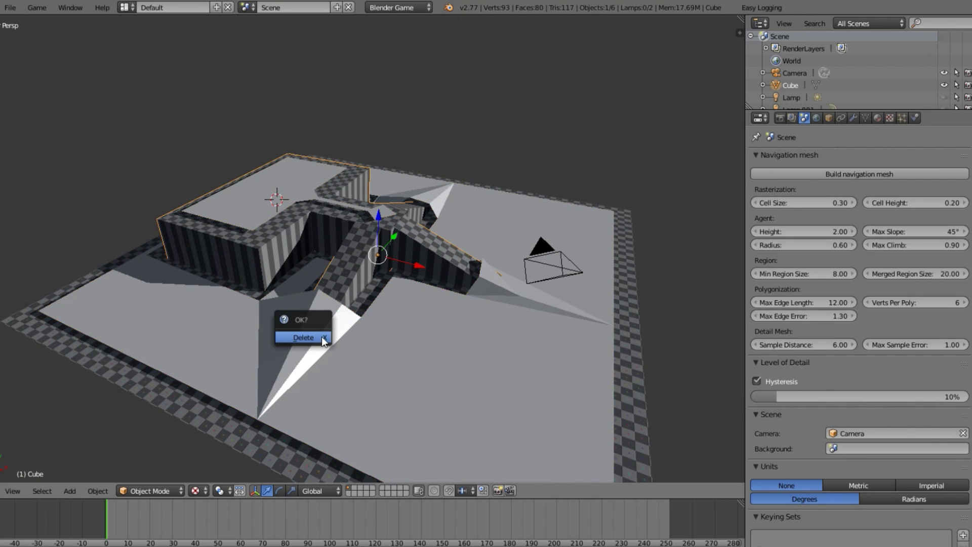
right_click(503, 354)
key("x")
left_click(503, 354)
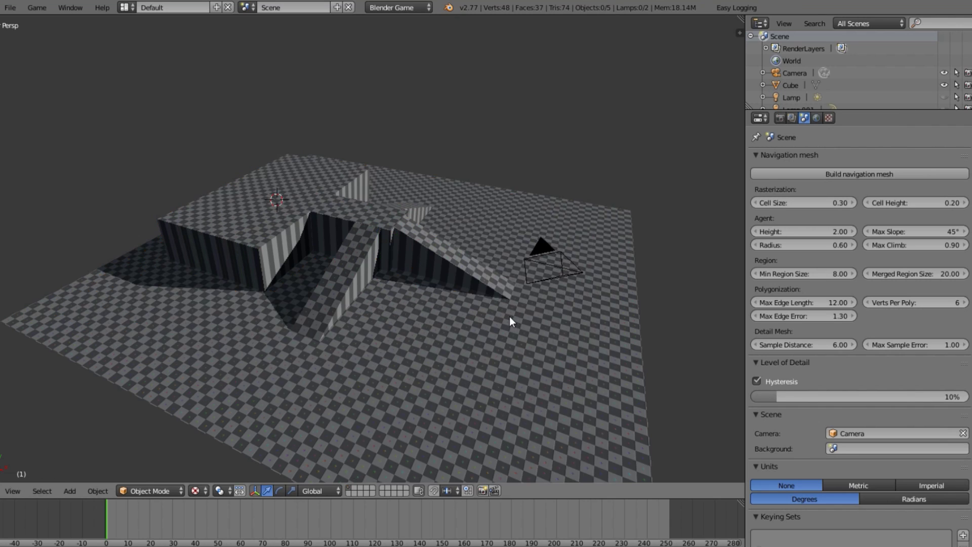
- Add a cube on the open ground beside the ramps and scale it up to a large box
middle_click_drag(509, 317, 412, 194)
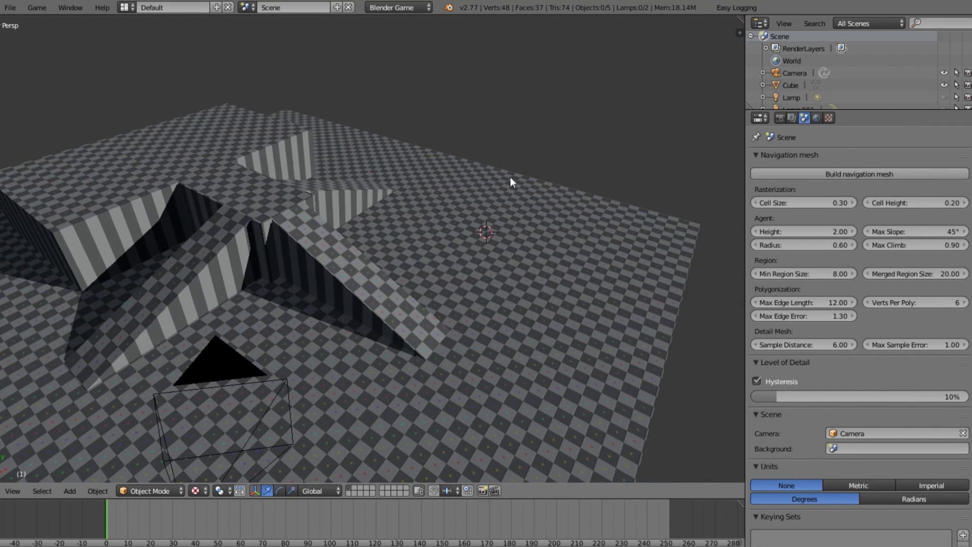
key("shift+a")
mouse_move(508, 170)
left_click(553, 184)
key("s")
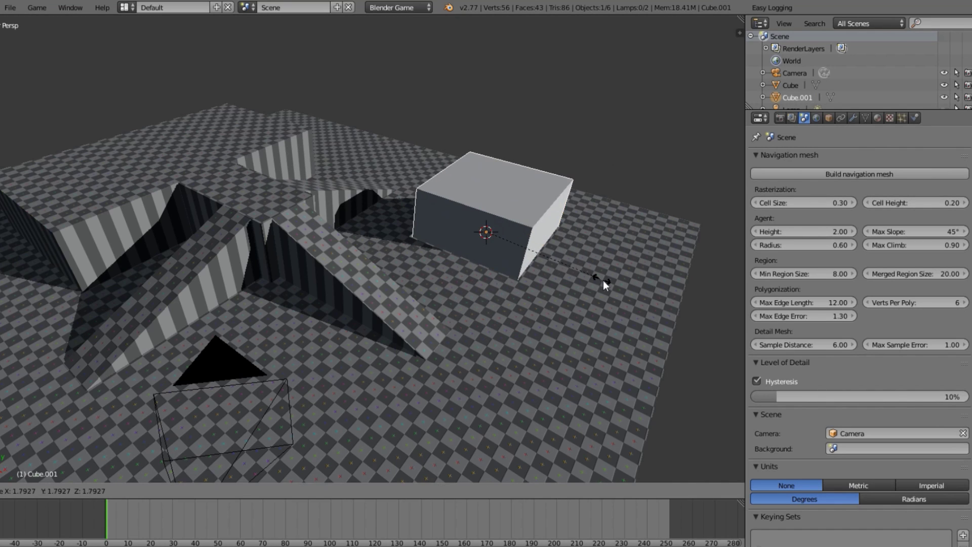
left_click(615, 260)
- Tilt the new box by rotating it, and move it slightly so it rests partly in the ground
key("r")
left_click(603, 150)
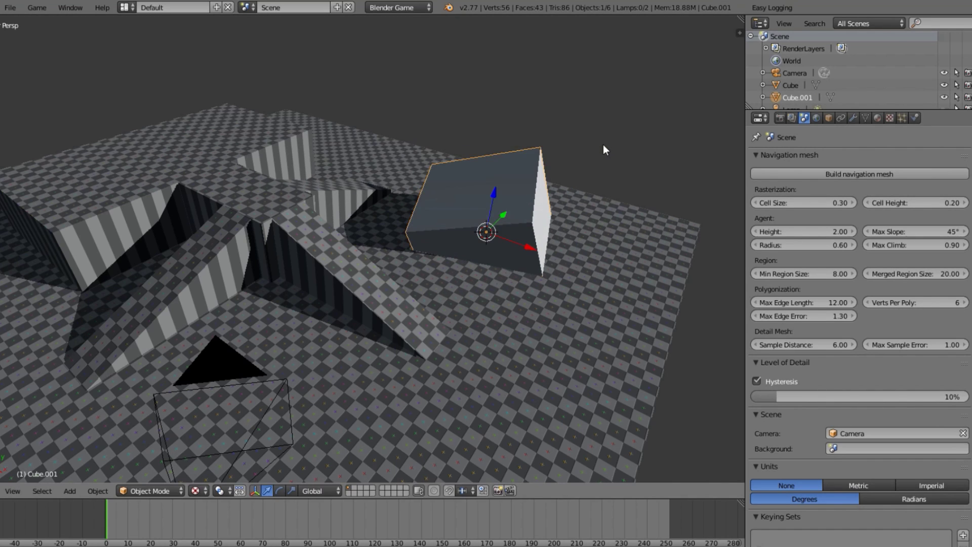
key("g")
left_click(620, 132)
- Select the tilted box, the ground plane and the platform together, and build a navigation mesh from all three
middle_click_drag(482, 167, 396, 205)
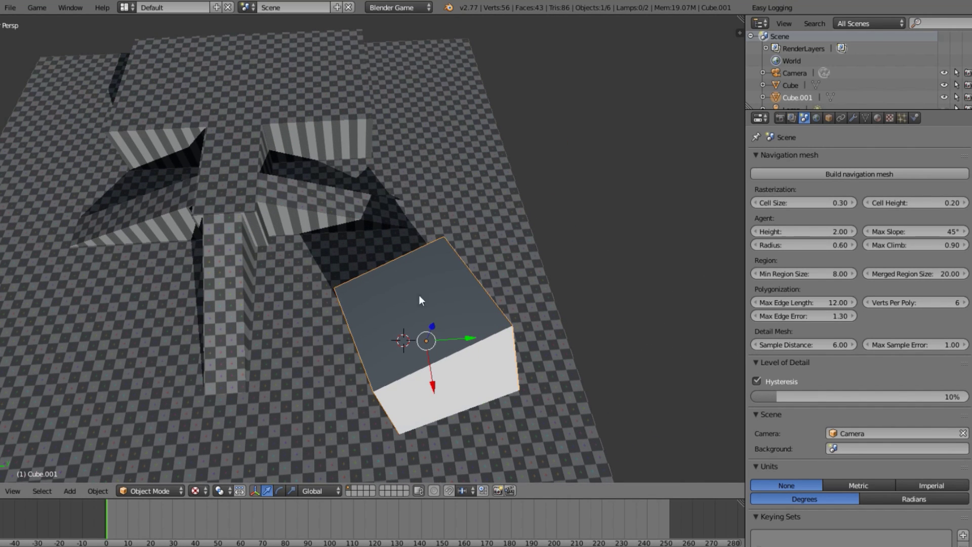
middle_click_drag(419, 296, 469, 288)
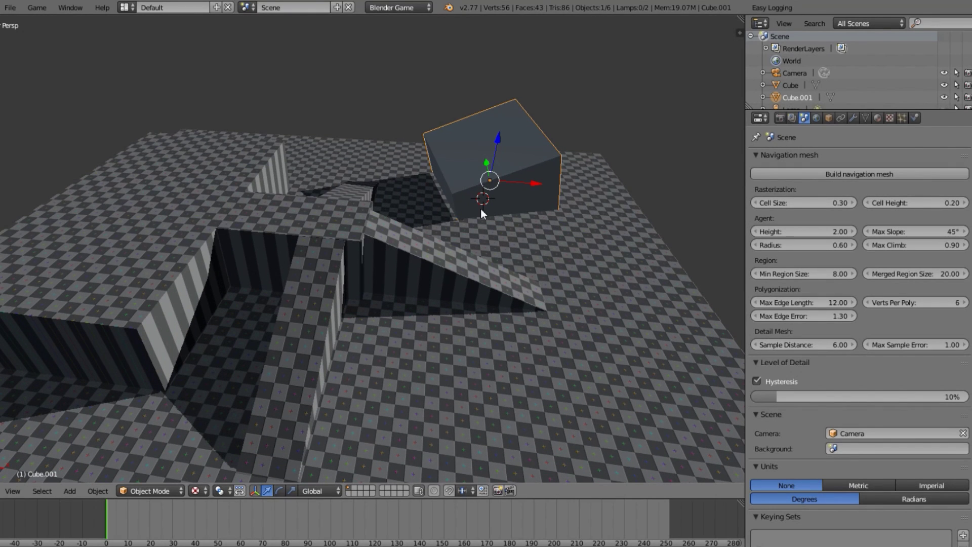
right_click(600, 247, "shift")
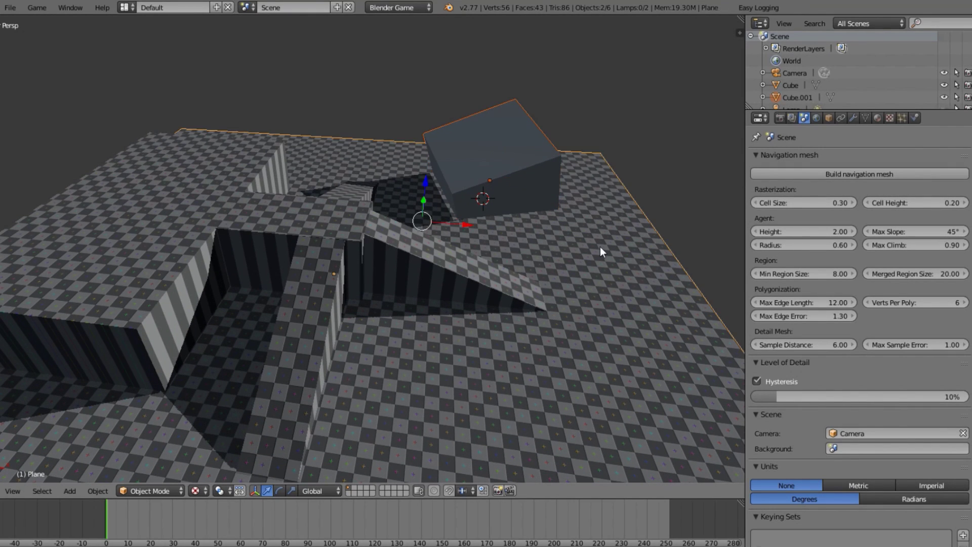
right_click(356, 297, "shift")
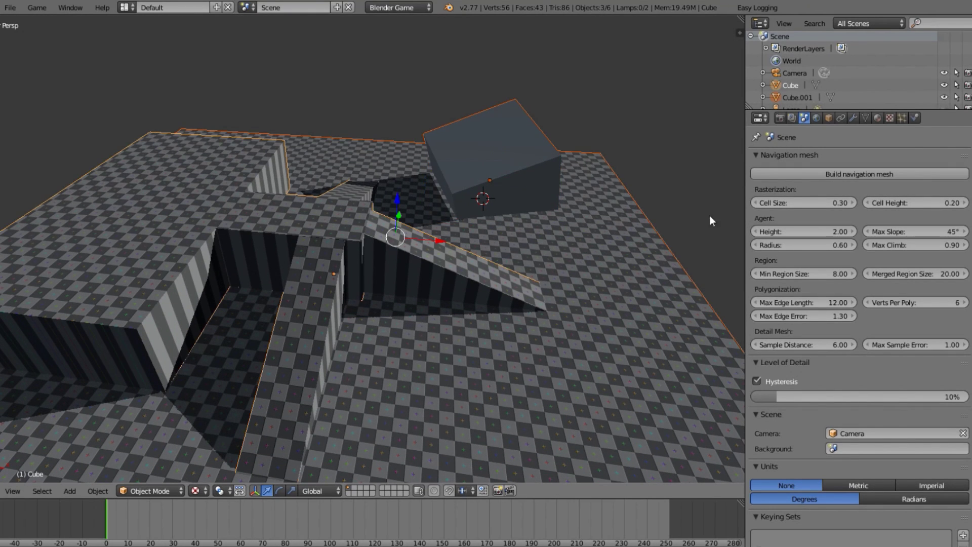
left_click(828, 174)
scroll(551, 222, "down", 3)
middle_click_drag(552, 222, 506, 278)
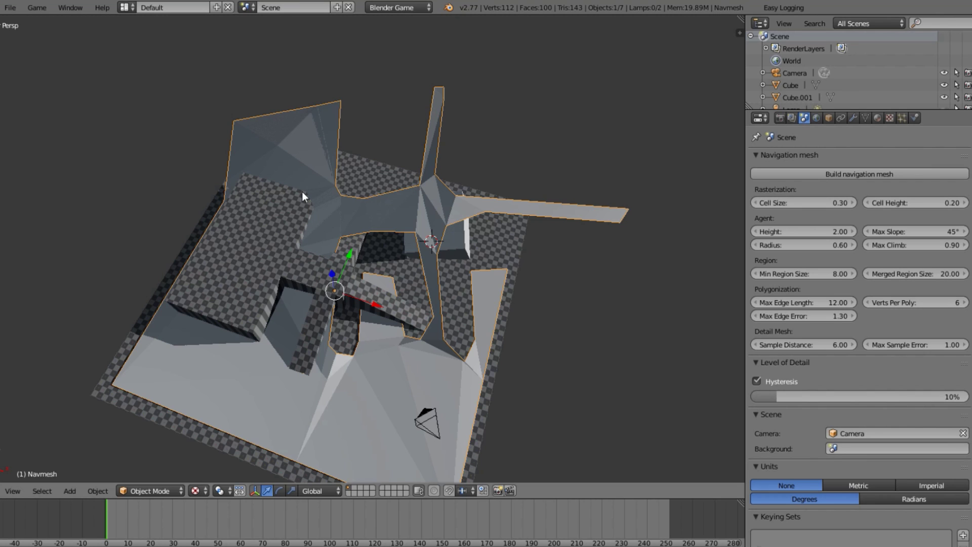
- Delete the distorted navigation mesh, leaving the ground, platform and box in place
right_click(324, 189)
scroll(402, 211, "down", 2)
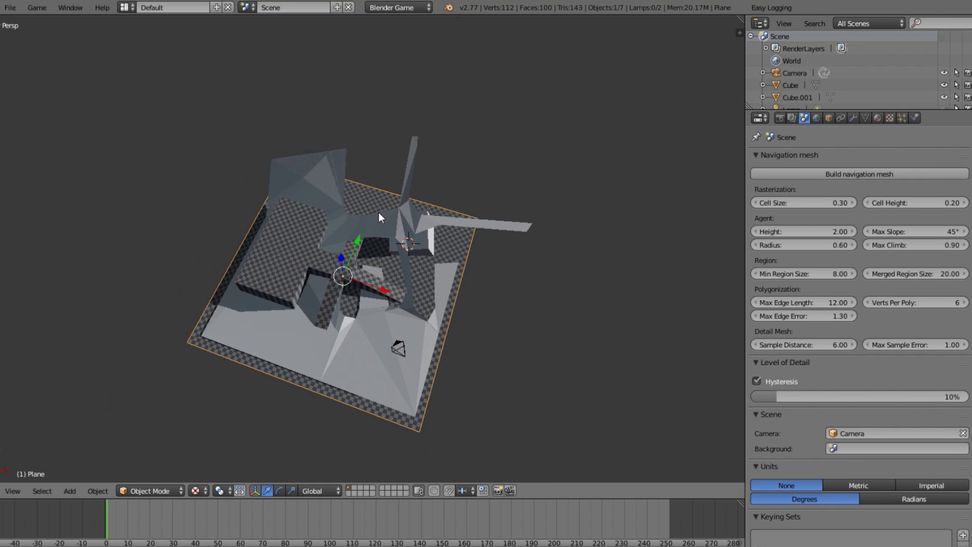
right_click(378, 212)
key("Delete")
- Apply the location of the tilted box so that its origin sits at the world origin
scroll(381, 212, "up", 5)
middle_click_drag(444, 232, 469, 226)
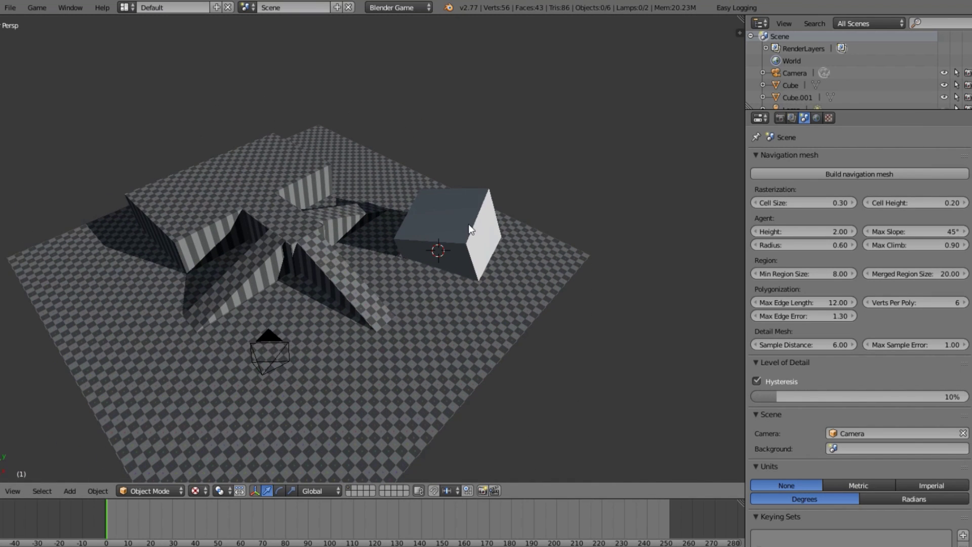
right_click(469, 224)
scroll(496, 258, "up", 3)
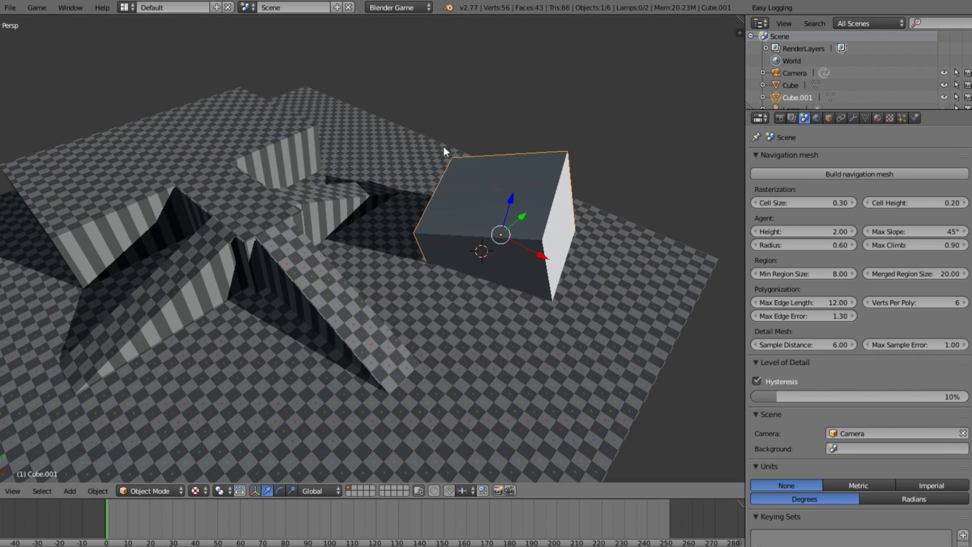
key("ctrl+a")
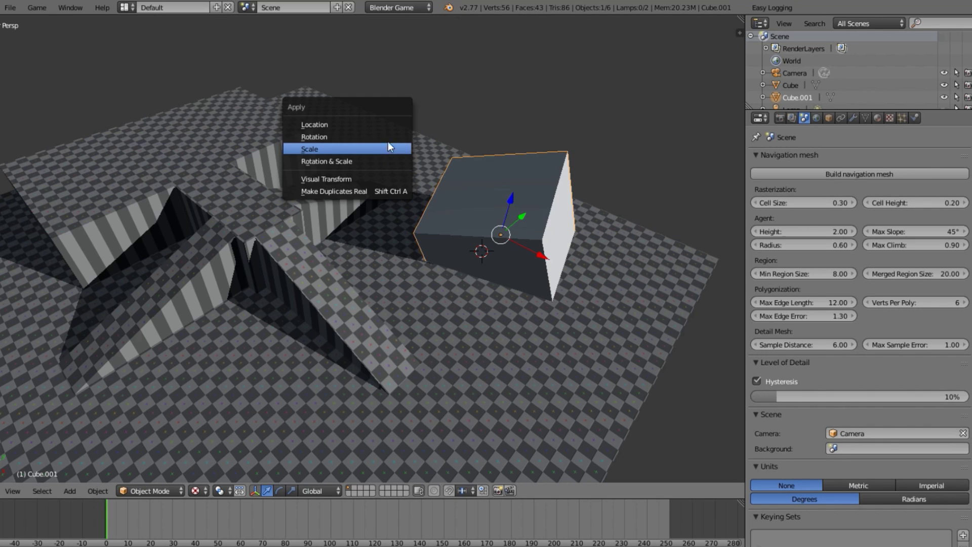
left_click(387, 126)
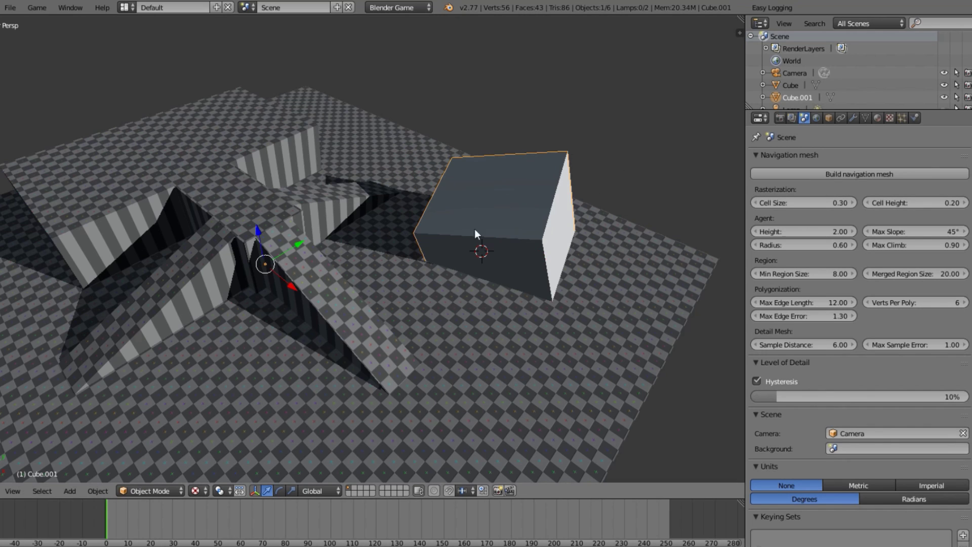
- Build a navigation mesh from the ground plane, box and platform, and delete it again
right_click(317, 293)
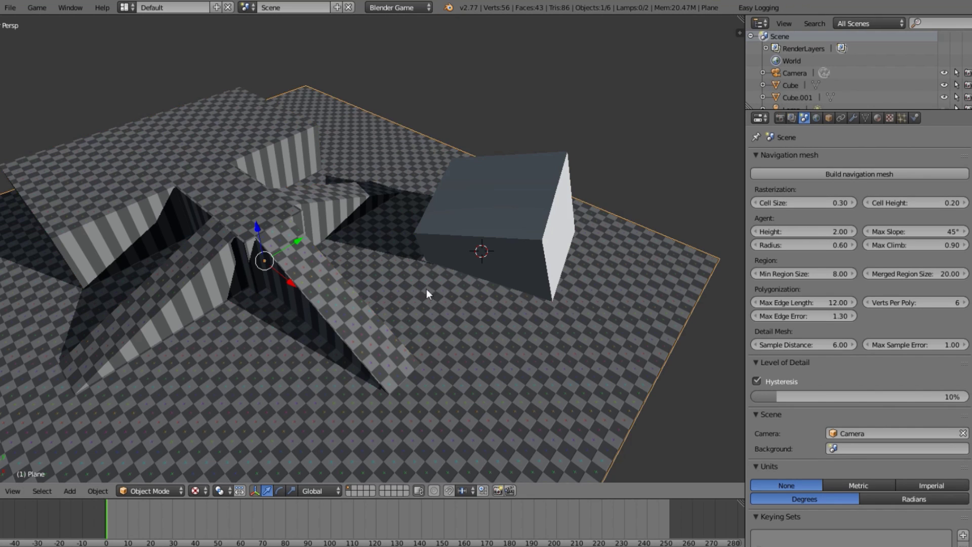
right_click(487, 245, "shift")
right_click(505, 339, "shift")
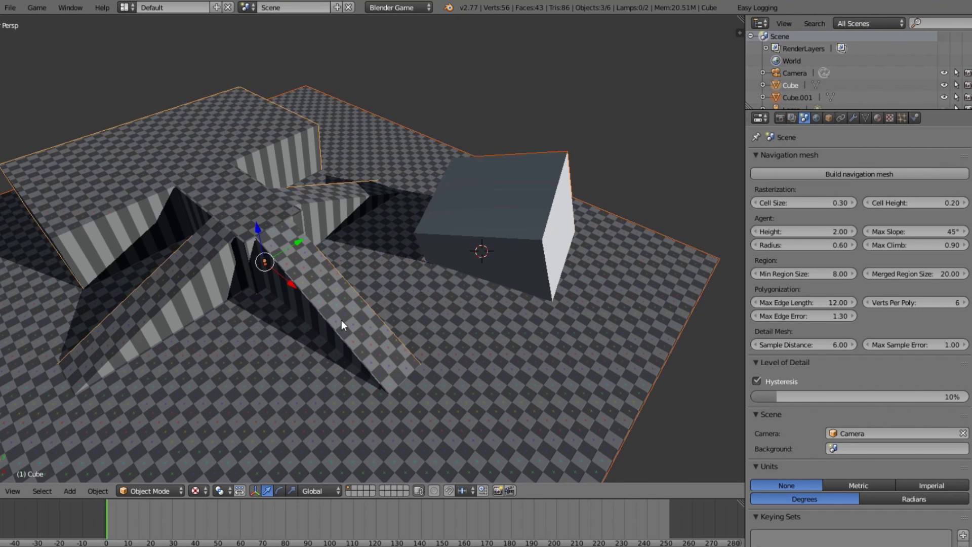
right_click(341, 320, "shift")
left_click(814, 175)
middle_click_drag(550, 276, 463, 359)
key("Delete")
- Compare the origins of the level objects, and apply the location of the platform and the ground plane
middle_click_drag(376, 360, 203, 397)
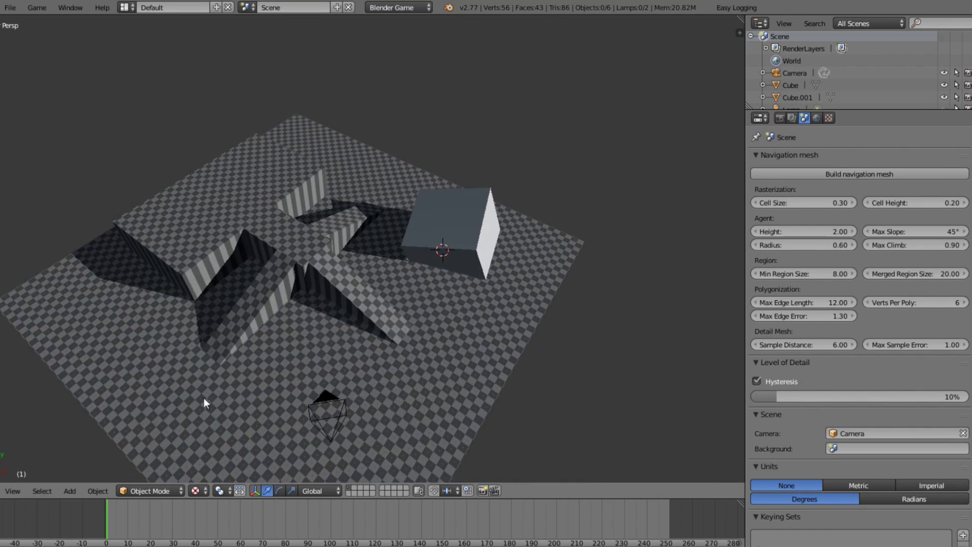
scroll(324, 292, "up", 3)
right_click(470, 233)
middle_click_drag(401, 265, 349, 240)
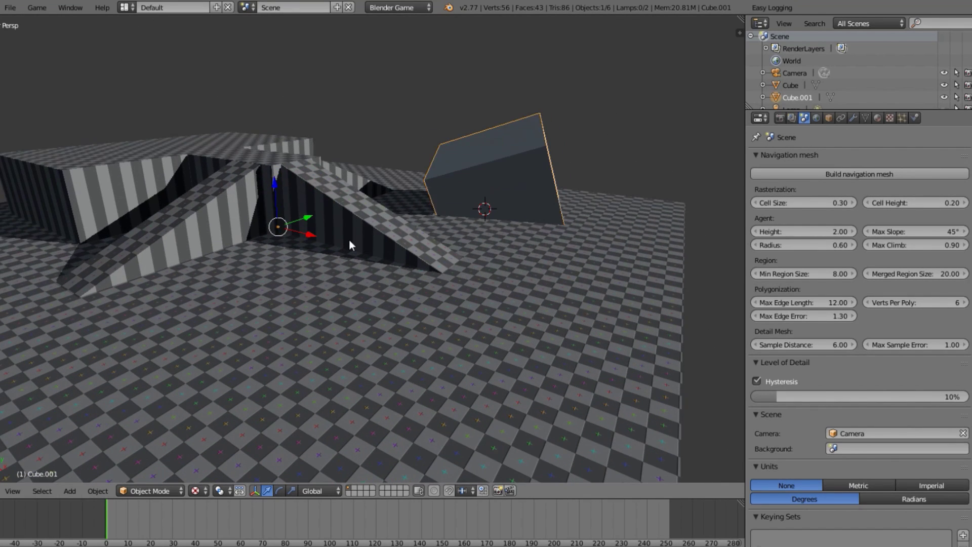
right_click(350, 241)
key("ctrl+a")
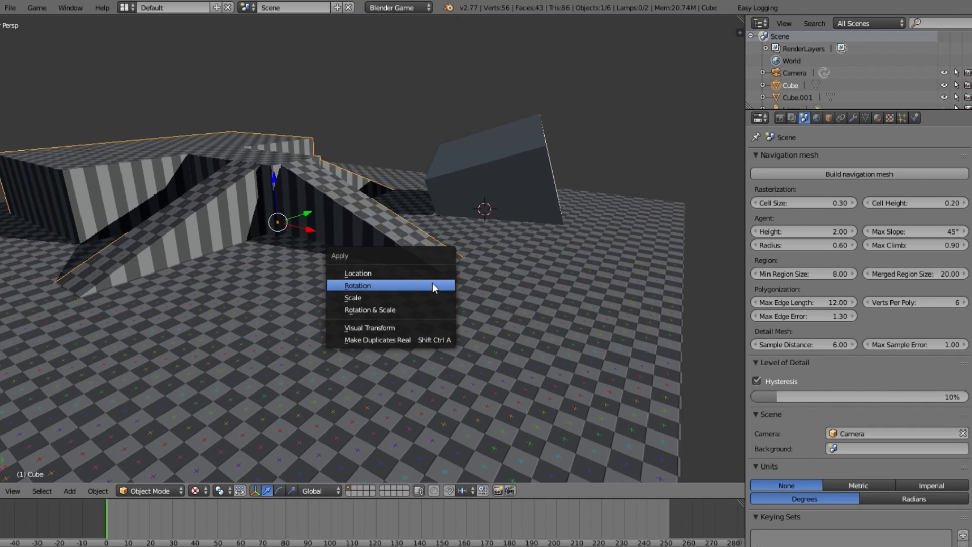
key("Escape")
right_click(427, 300)
key("ctrl+a")
left_click(428, 299)
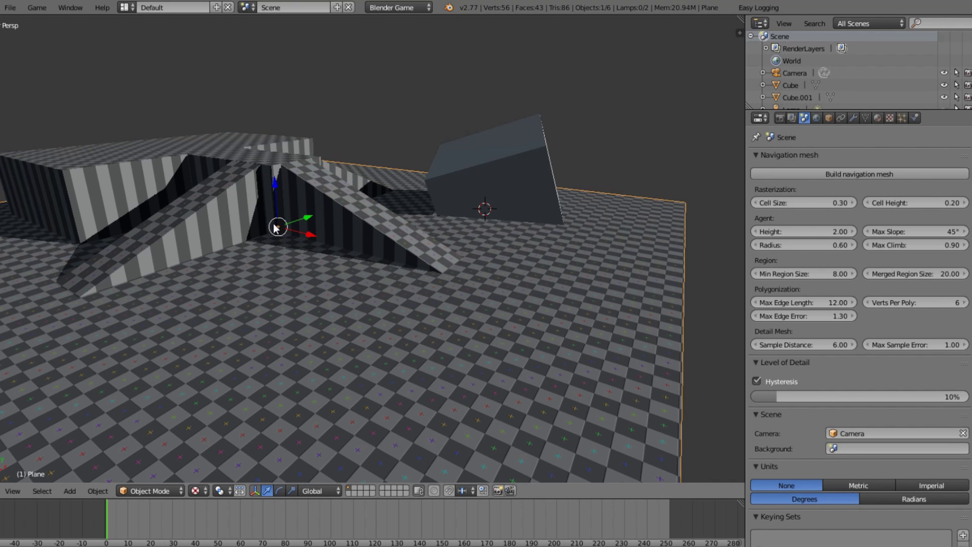
- Apply the scale of the tilted box
middle_click_drag(347, 288, 471, 221)
right_click(471, 221)
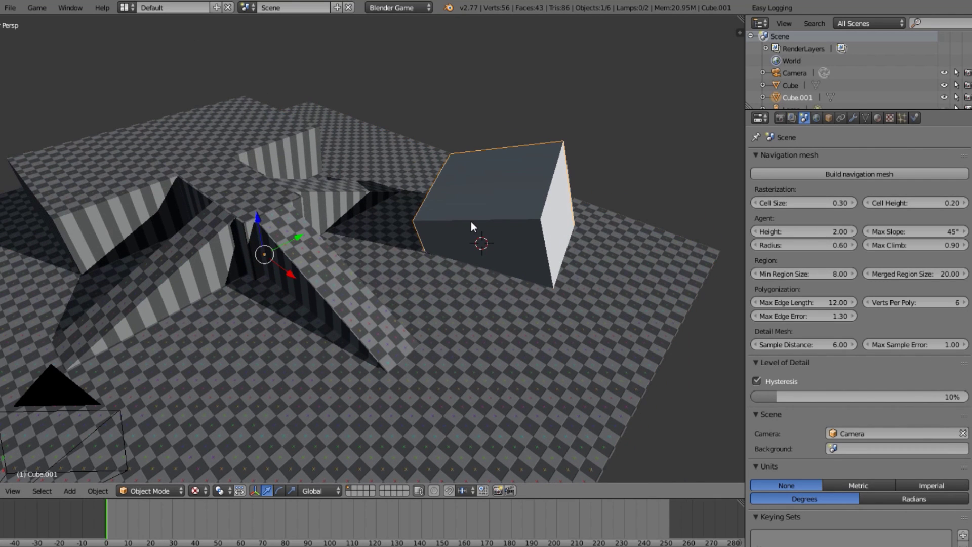
key("ctrl+a")
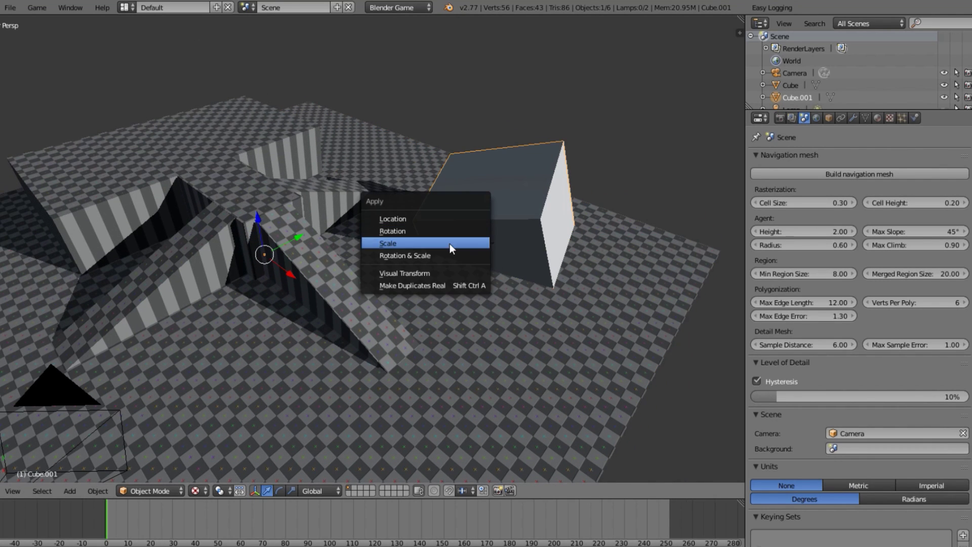
left_click(471, 247)
- Select the ground plane, platform and box together, and build a navigation mesh that goes around the box
right_click(533, 299, "shift")
right_click(286, 269, "shift")
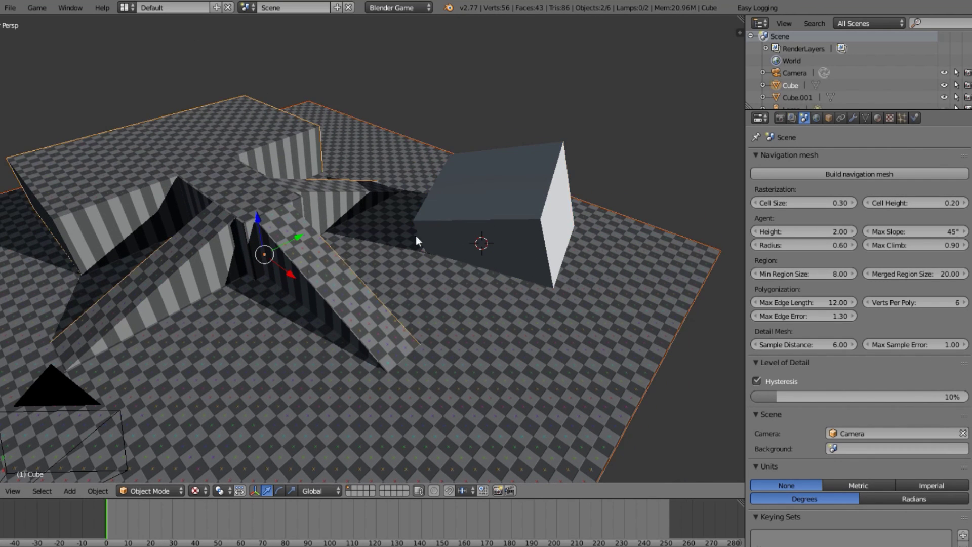
right_click(491, 215, "shift")
left_click(820, 173)
middle_click_drag(486, 334, 208, 310)
middle_click_drag(441, 286, 338, 244)
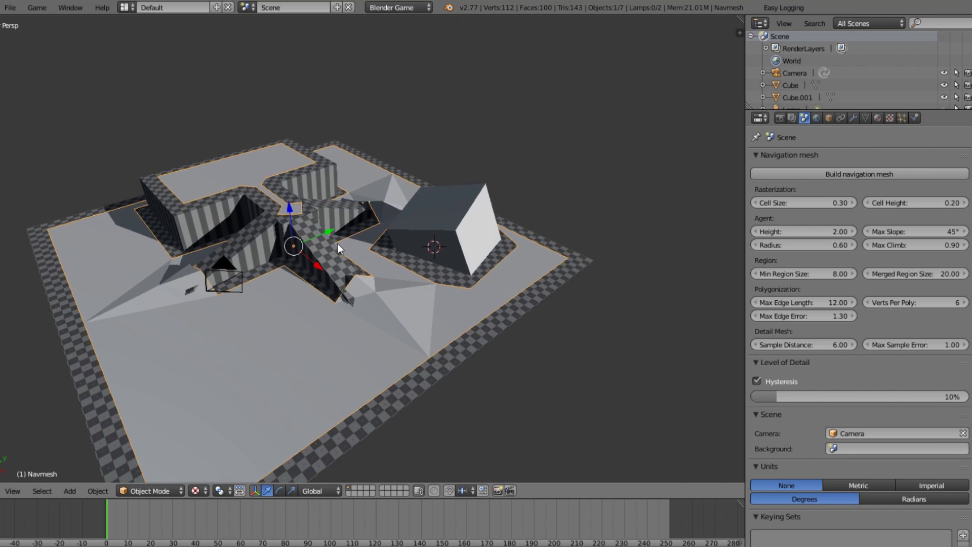
- Delete the current navigation mesh and reselect the platform with its ramps, the ground plane and the tilted box together
right_click(400, 311)
key("x")
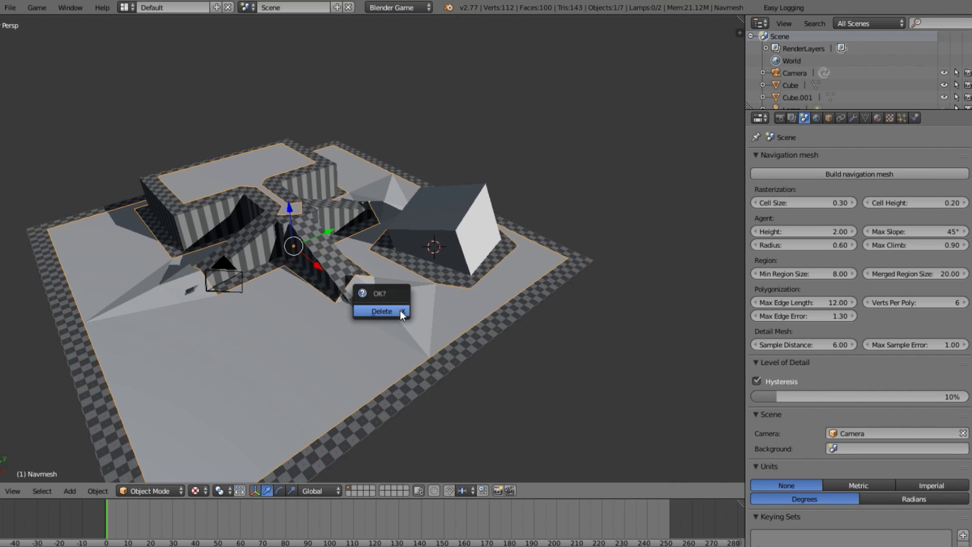
left_click(400, 311)
right_click(340, 280)
right_click(429, 297, "shift")
right_click(490, 223, "shift")
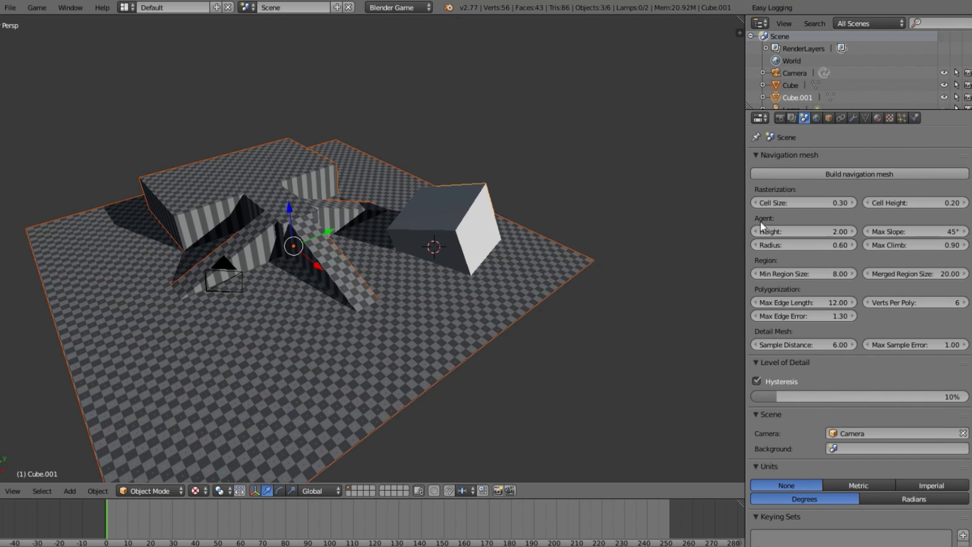
- Set the agent radius to 0.05, rebuild the navigation mesh and display the viewport in solid shading
left_click(809, 247)
key("BackSpace")
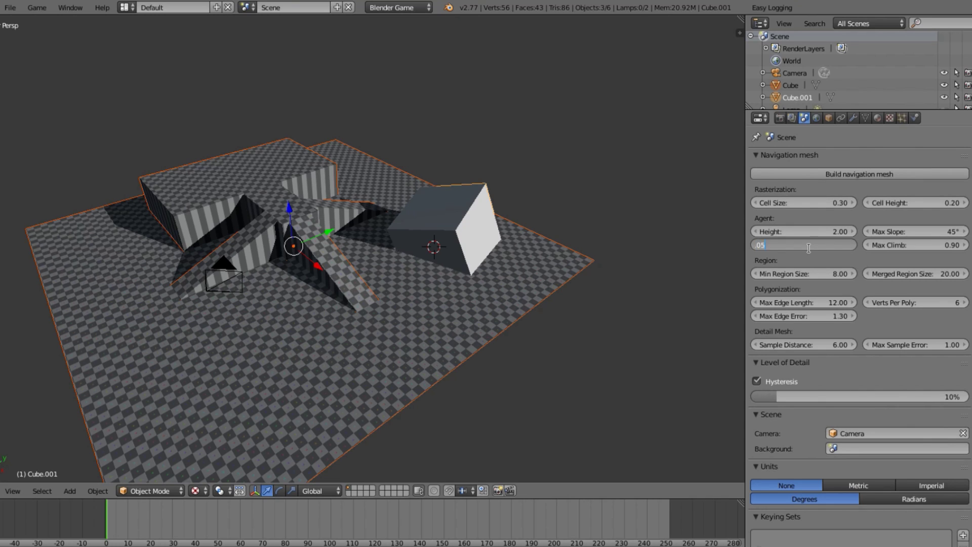
key("Return")
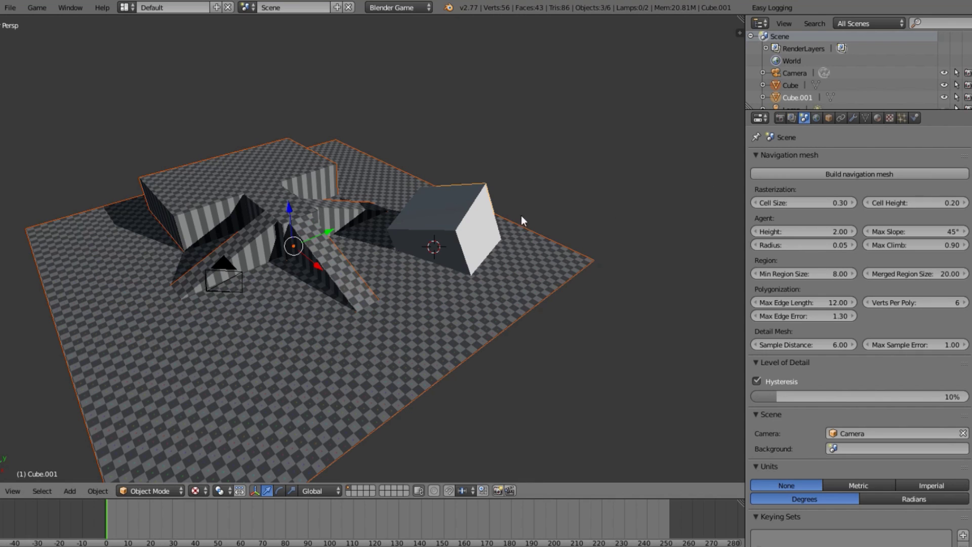
left_click(865, 174)
middle_click_drag(354, 309, 292, 335)
scroll(414, 279, "up", 2)
mouse_move(329, 293)
middle_mouse_down()
mouse_move(332, 284)
mouse_move(321, 288)
mouse_move(408, 261)
mouse_move(501, 248)
mouse_move(494, 281)
mouse_move(523, 264)
mouse_move(408, 245)
mouse_move(291, 247)
mouse_move(400, 238)
middle_mouse_up()
key("alt+z")
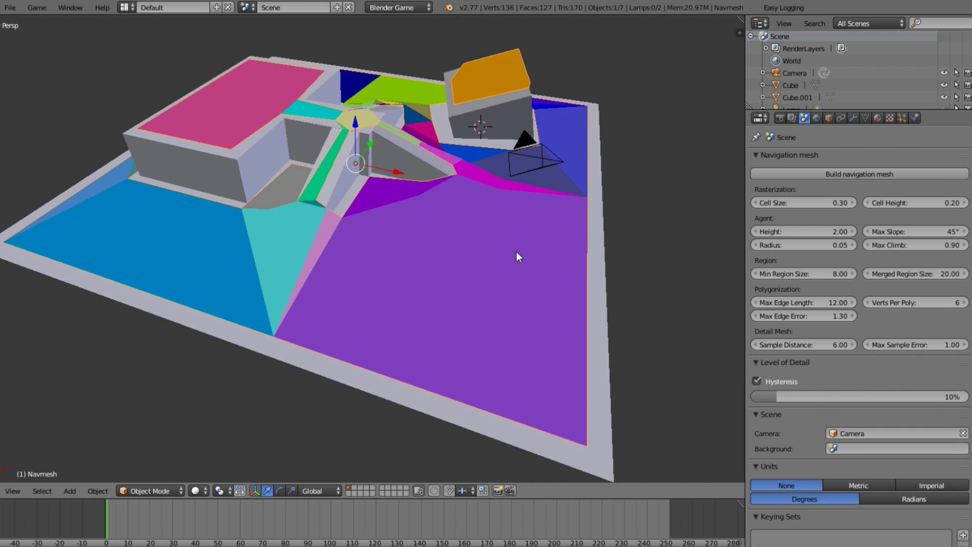
- Examine how the navigation mesh polygons cover the platform, box and ramps, especially where the ramp beside the platform meets the ground
middle_click_drag(516, 256, 424, 317)
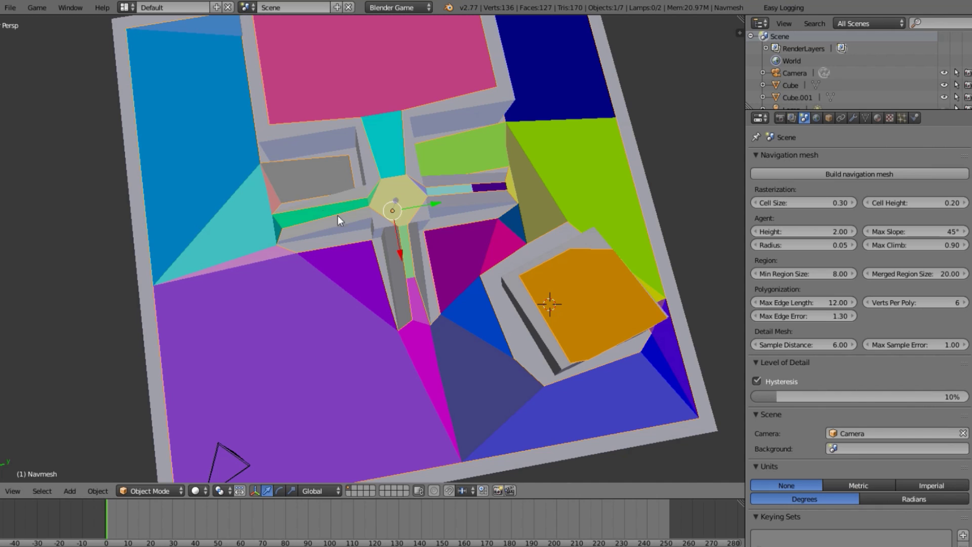
middle_click_drag(275, 251, 421, 264)
scroll(270, 191, "up", 3)
scroll(413, 259, "down", 5)
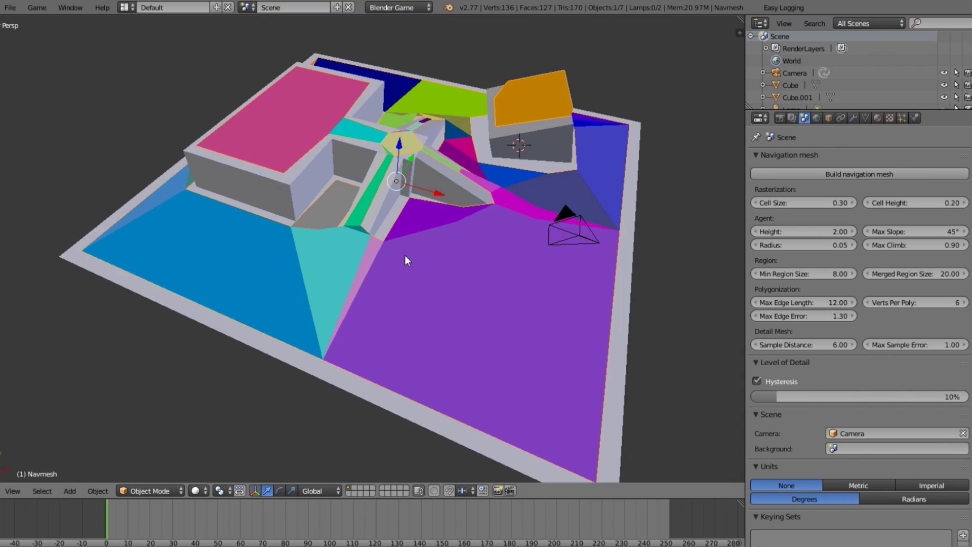
scroll(405, 254, "up", 5)
mouse_move(356, 232)
middle_mouse_down()
mouse_move(231, 223)
mouse_move(427, 260)
mouse_move(323, 293)
middle_mouse_up()
scroll(317, 250, "down", 4)
key("Tab")
key("Tab")
key("z")
scroll(354, 297, "up", 3)
mouse_move(385, 304)
middle_mouse_down()
mouse_move(269, 278)
mouse_move(172, 191)
mouse_move(278, 249)
middle_mouse_up()
key("z")
scroll(278, 250, "up", 4)
scroll(257, 253, "down", 2)
middle_click_drag(222, 229, 223, 132)
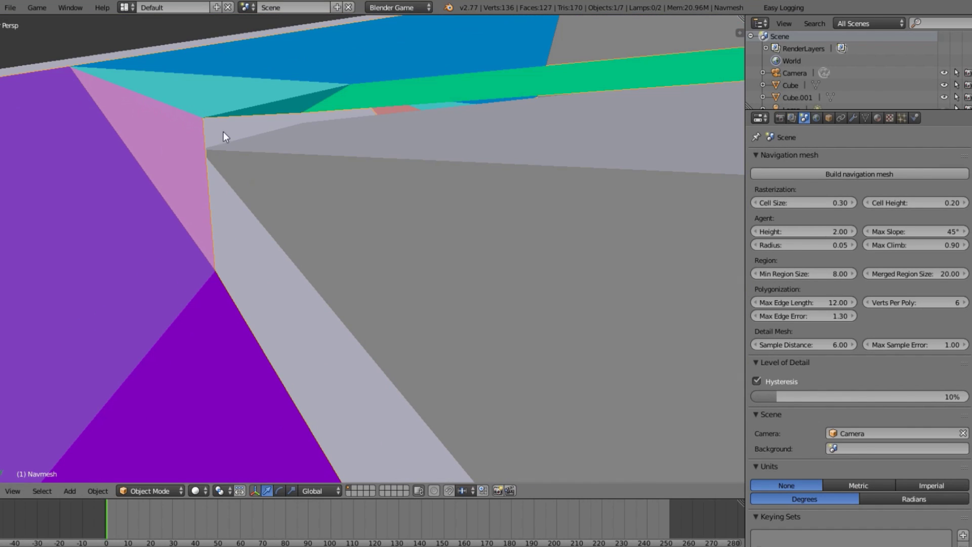
scroll(274, 258, "down", 4)
middle_click_drag(274, 258, 439, 310)
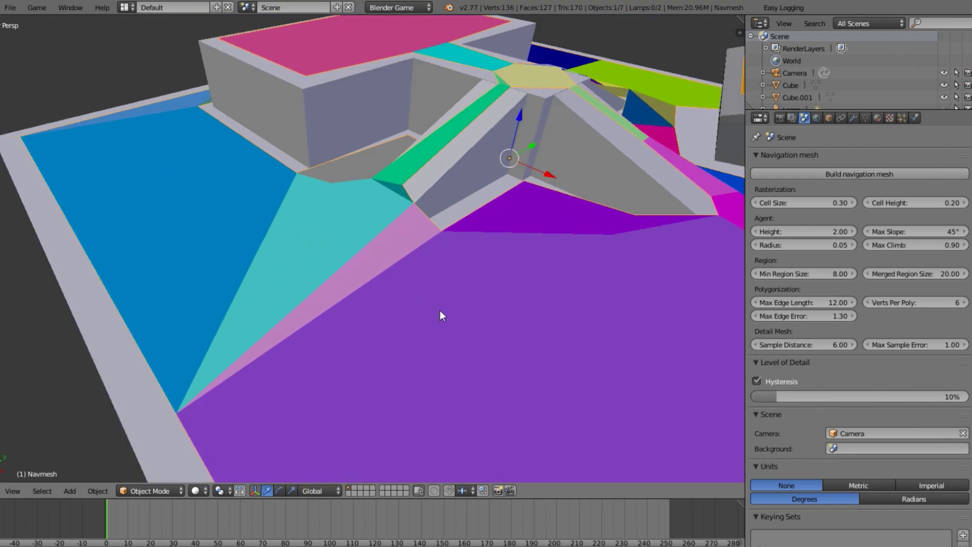
scroll(440, 311, "down", 2)
middle_click_drag(335, 226, 404, 314)
scroll(404, 275, "up", 1)
scroll(340, 305, "up", 1)
middle_click_drag(340, 305, 357, 269)
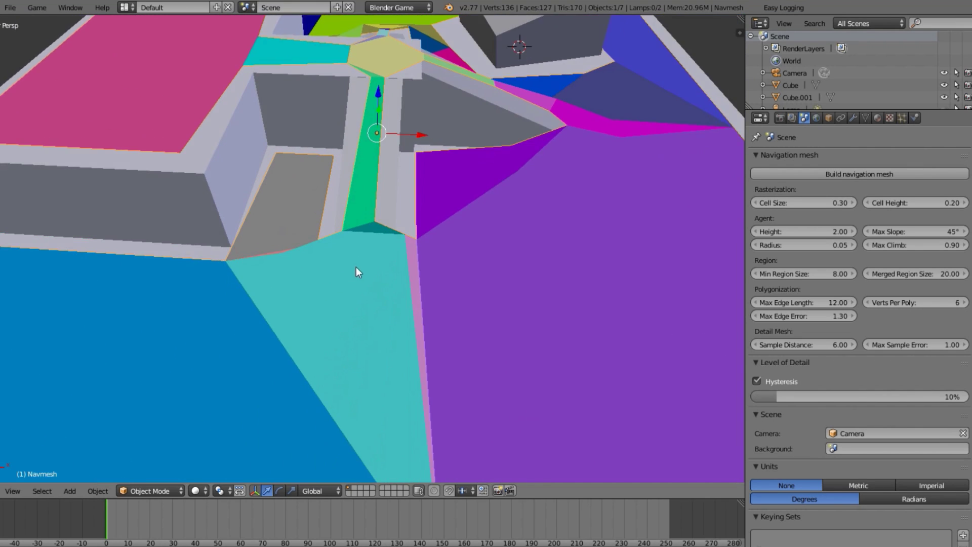
scroll(365, 270, "up", 2)
- Edit the navigation mesh and delete the faces joining the ground to the foot of the ramp beside the platform
key("Tab")
scroll(397, 308, "down", 3)
middle_click_drag(397, 308, 317, 291)
scroll(303, 236, "up", 3)
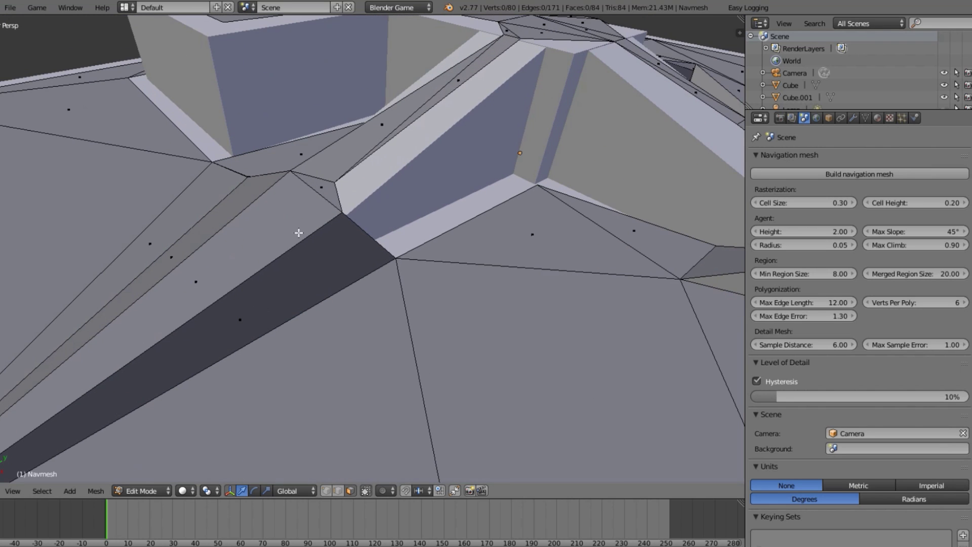
right_click(295, 232)
scroll(301, 224, "down", 3)
middle_click_drag(301, 225, 355, 289)
scroll(354, 288, "up", 3)
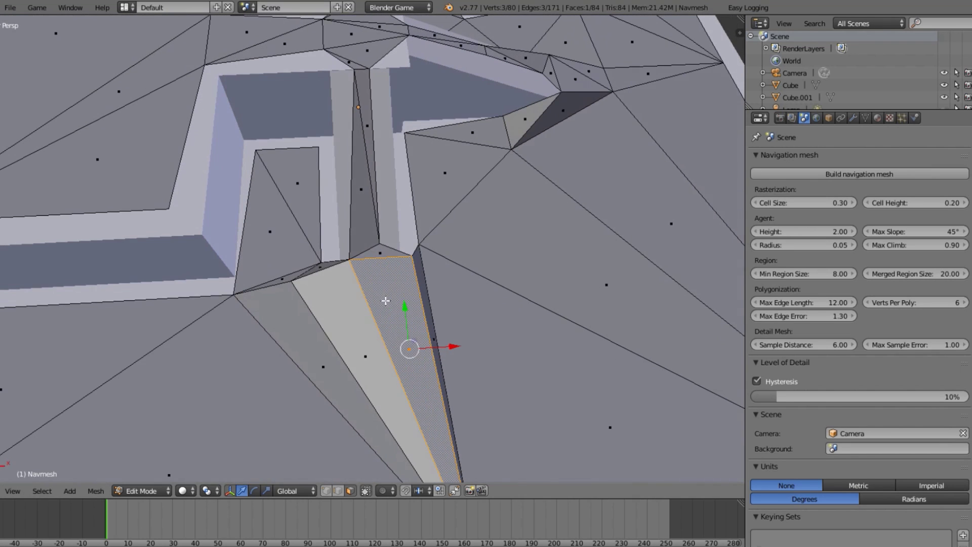
right_click(332, 291, "shift")
right_click(322, 264, "shift")
right_click(387, 252, "shift")
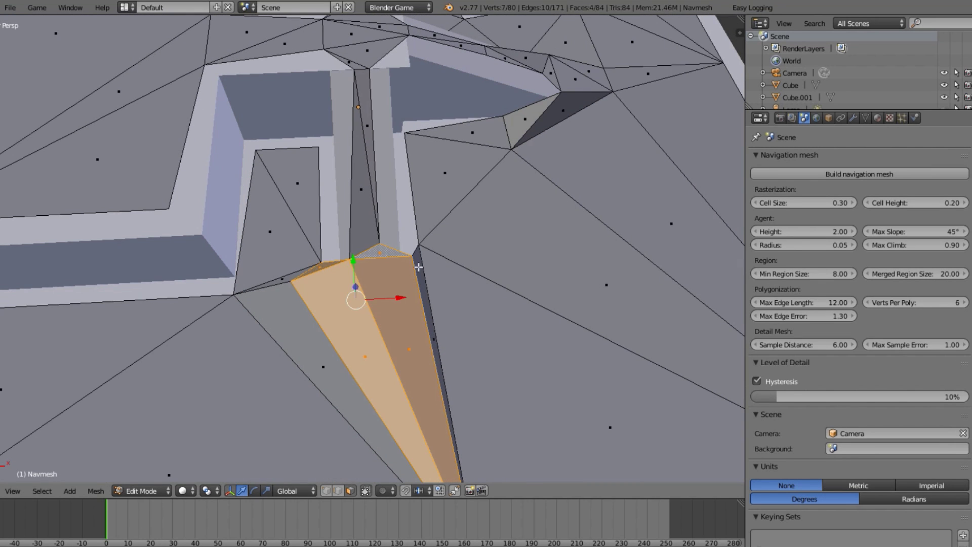
middle_click_drag(386, 252, 360, 267)
key("x")
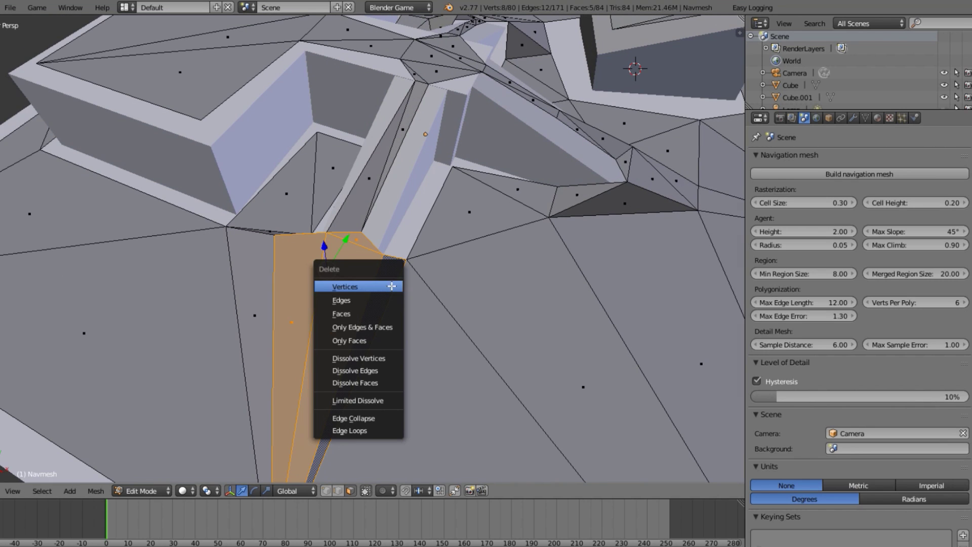
left_click(384, 314)
- Switch to vertex selection and move the two end vertices of the ramp's navigation strip down to the ramp's foot
middle_click_drag(385, 313, 308, 293)
scroll(310, 308, "up", 1)
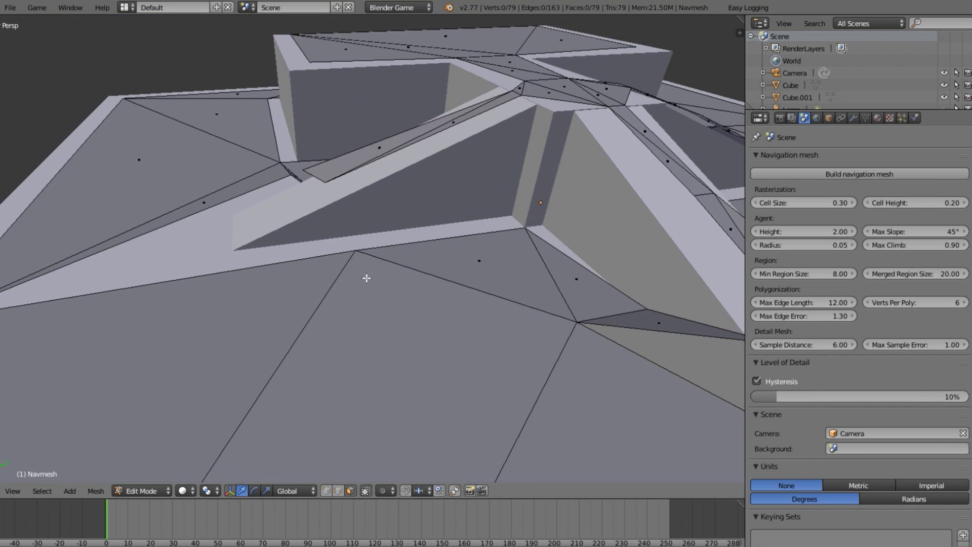
middle_click_drag(392, 405, 385, 390)
left_click(326, 490)
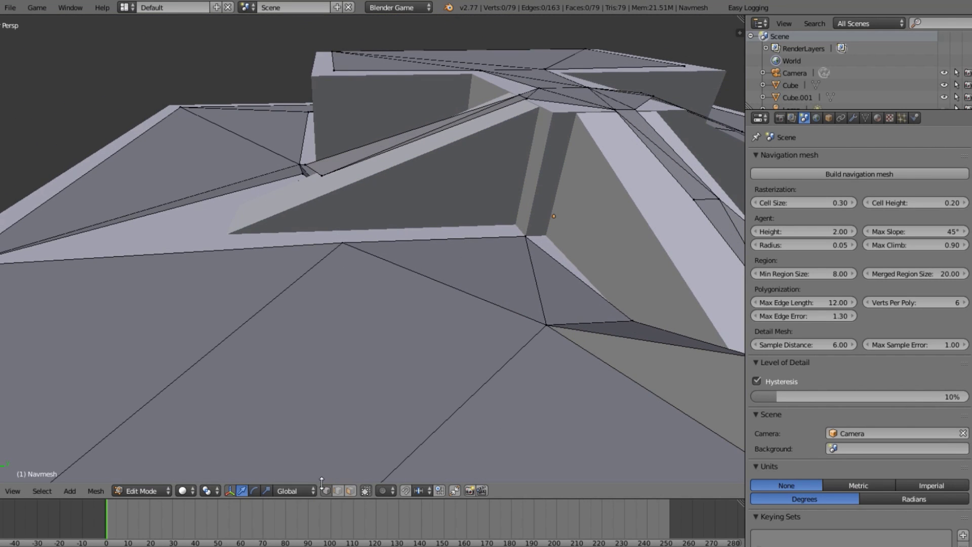
right_click(316, 177)
right_click(304, 164, "shift")
middle_click_drag(326, 194, 362, 172)
key("g")
left_click(310, 203)
middle_click_drag(311, 203, 506, 317)
key("g")
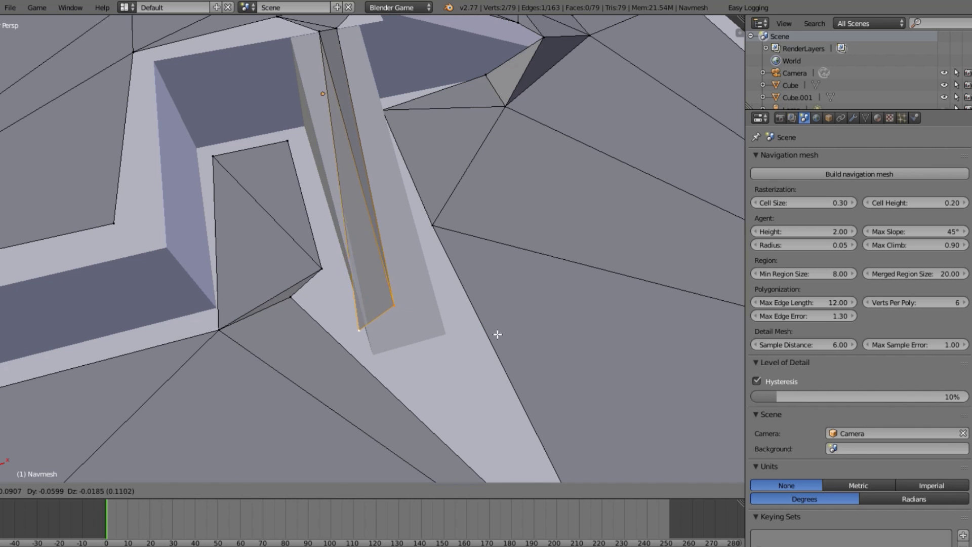
left_click(519, 342)
middle_click_drag(519, 343, 276, 304)
key("g")
left_click(371, 293)
- Adjust the outer end vertex of the ramp strip and slide the nearby ground vertex along its edge
right_click(281, 319)
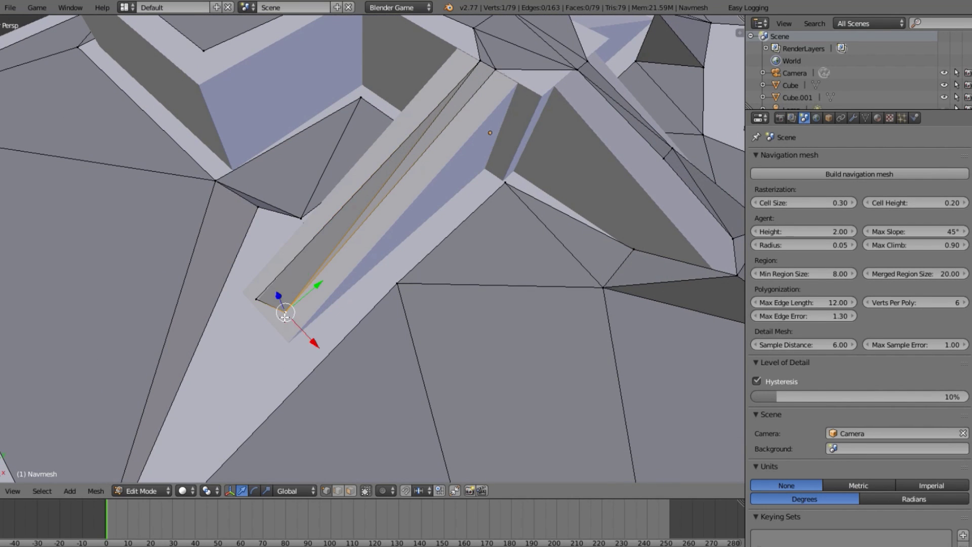
key("g")
left_click(280, 327)
right_click(262, 222)
key("g")
key("g")
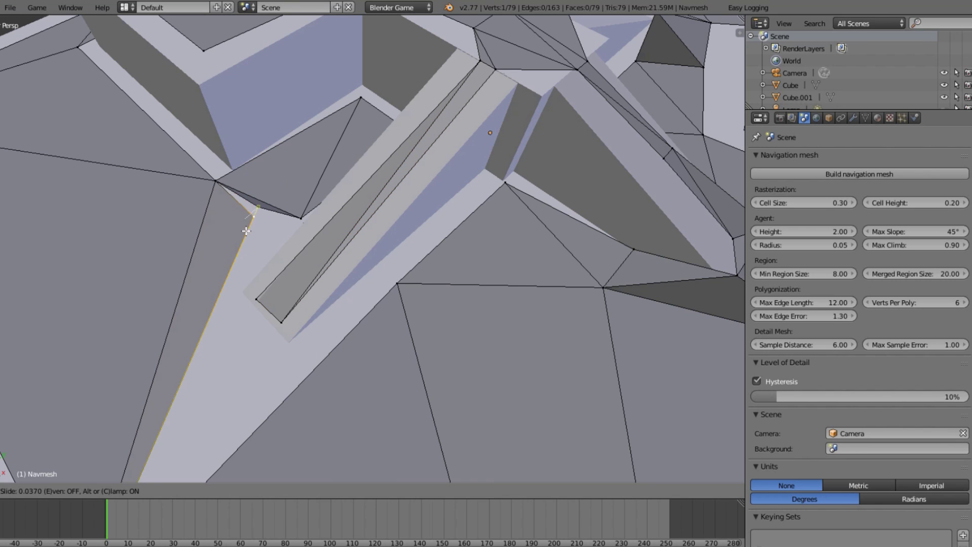
left_click(306, 221)
- Select the whole navigation mesh and remove its doubled vertices
key("a")
key("t")
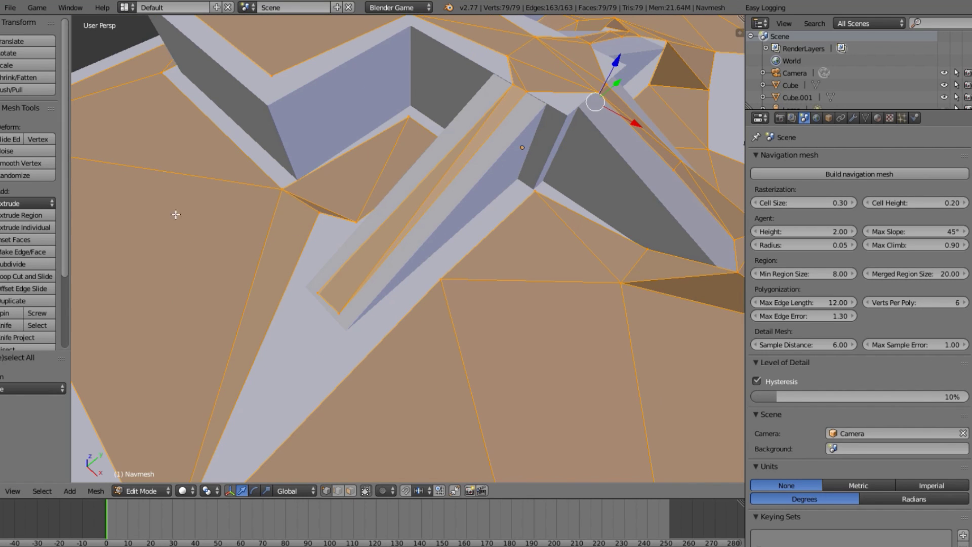
scroll(28, 202, "down", 3)
left_click(25, 328)
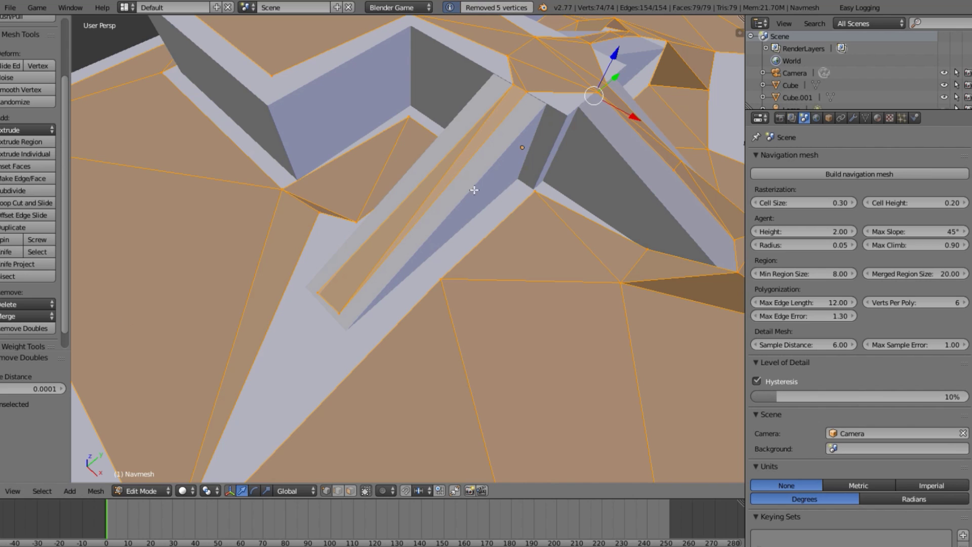
- Move the ground vertex on the platform side horizontally to the ramp's foot and merge it at the nearest strip corner
right_click(302, 217)
key("g")
key("z")
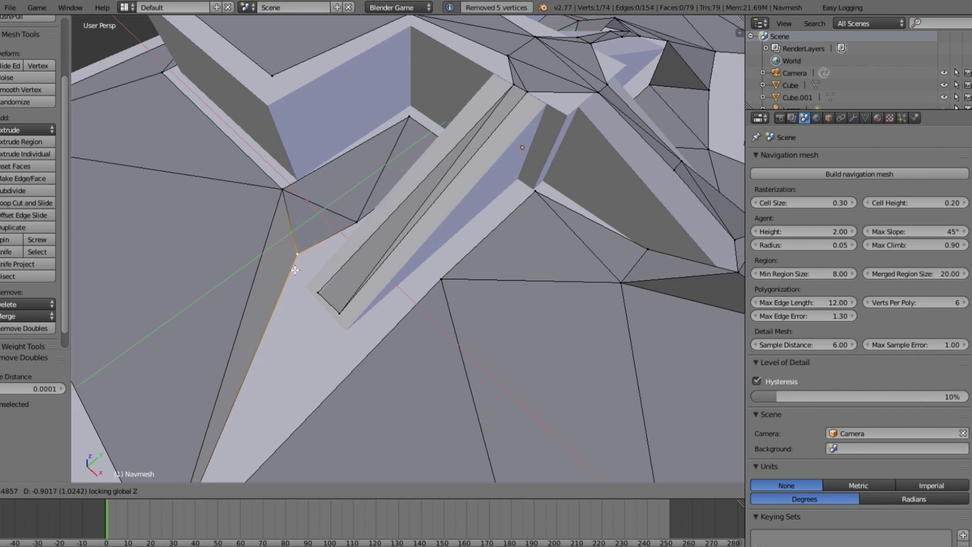
left_click(329, 293)
scroll(424, 268, "up", 2)
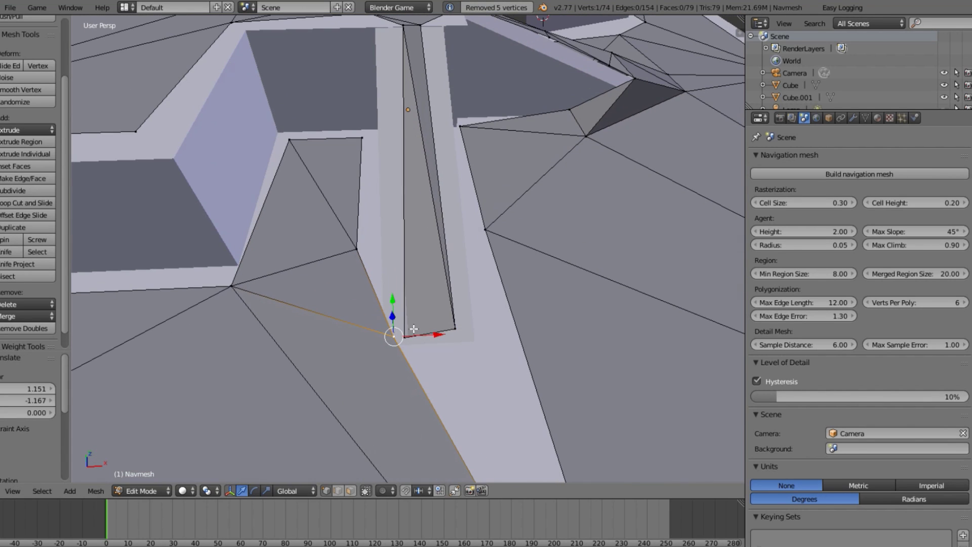
right_click(412, 331, "shift")
key("alt+m")
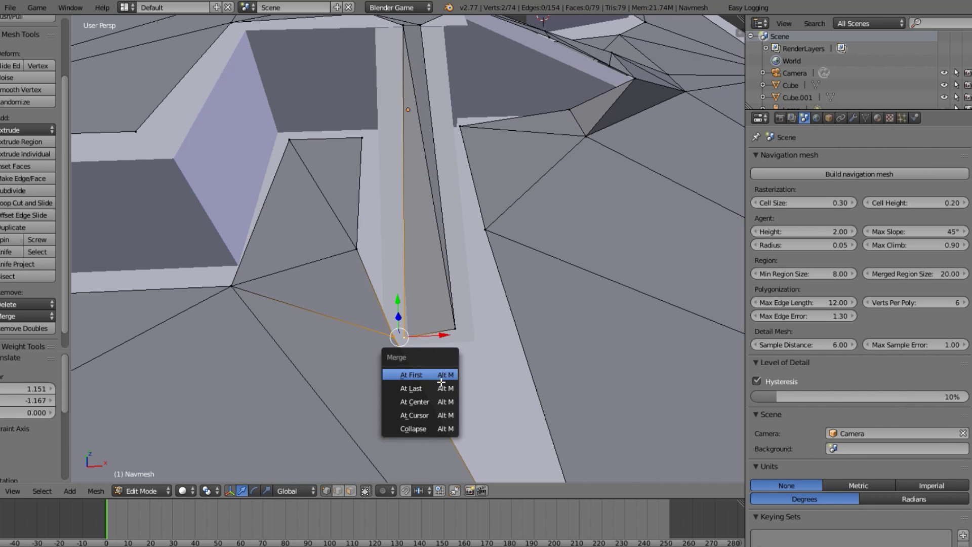
left_click(439, 389)
- Merge the ground vertex on the ramp's other side at the strip's remaining end corner
scroll(506, 344, "down", 1)
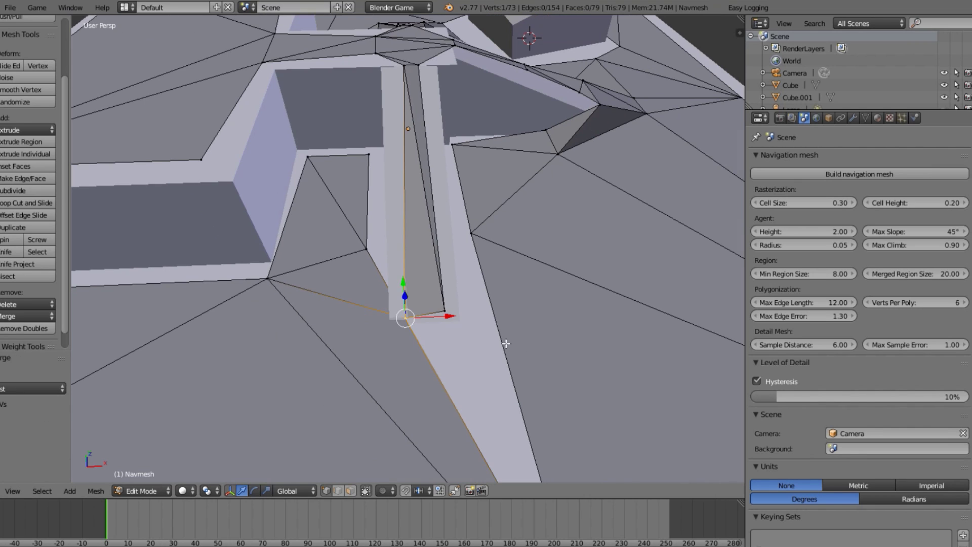
right_click(443, 311)
right_click(474, 234)
right_click(445, 316, "shift")
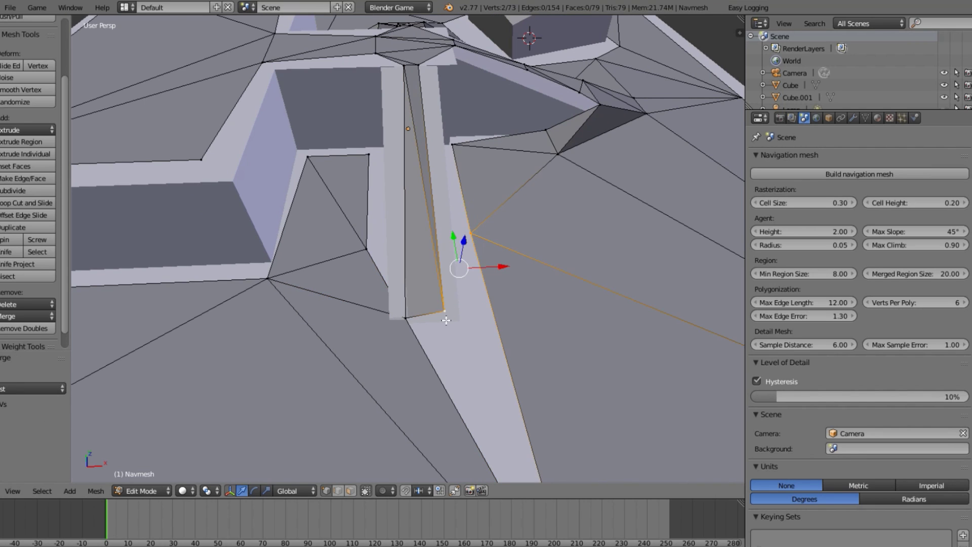
key("alt+m")
left_click(435, 365)
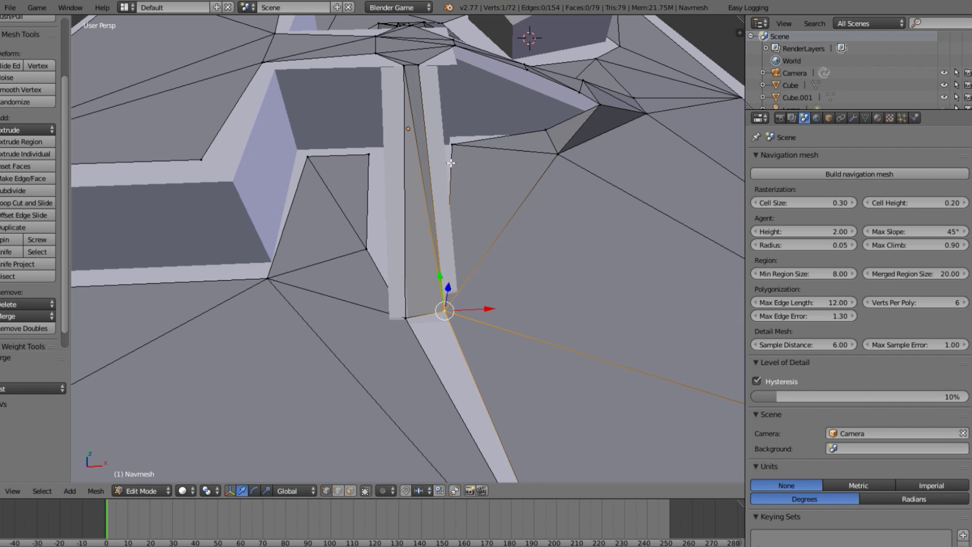
- Delete the leftover ground mesh vertex in the inner corner beside the ramp
right_click(451, 147)
key("g")
key("Escape")
key("x")
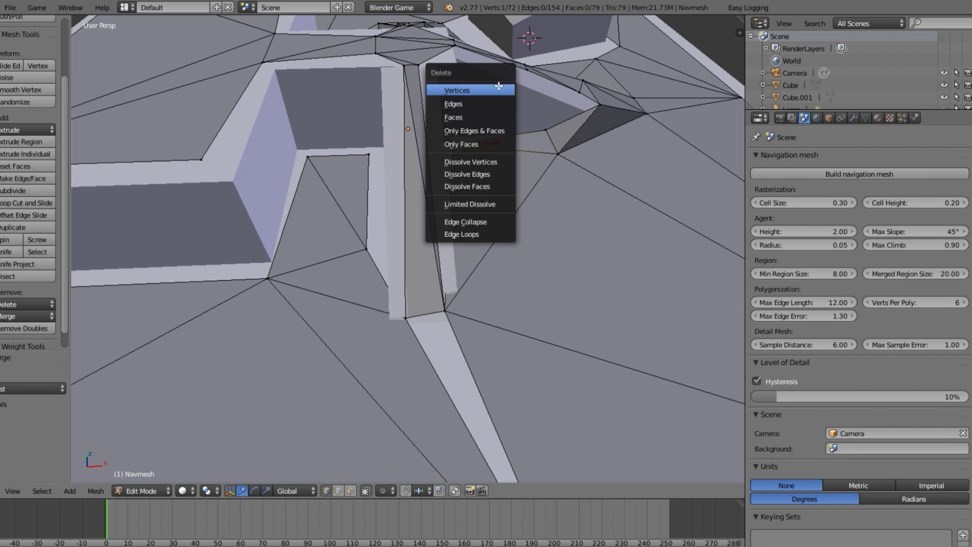
left_click(499, 87)
scroll(531, 207, "down", 2)
key("Tab")
key("Tab")
- Move the platform-side corner vertex at the ramp's foot horizontally by about -0.332 in X and -0.135 in Y
right_click(403, 294)
key("g")
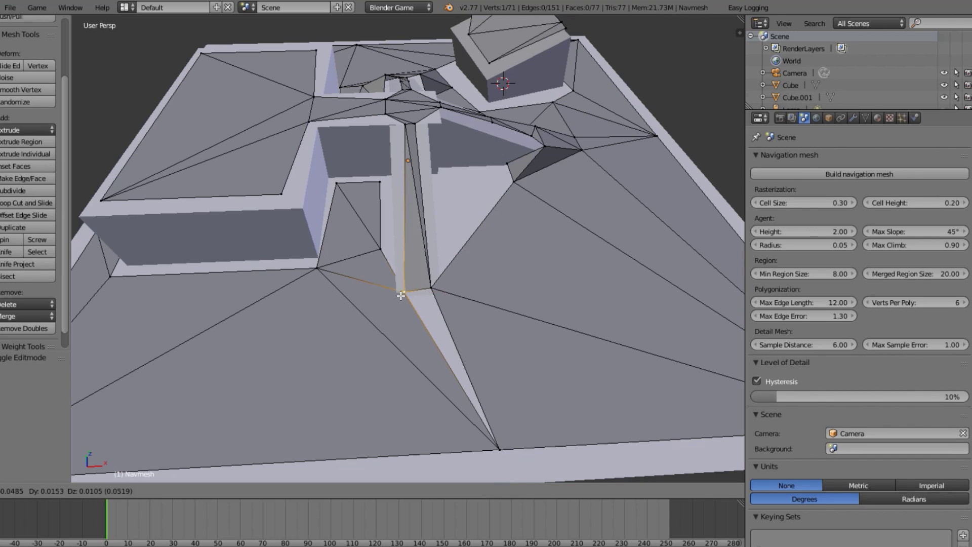
key("shift+z")
left_click(392, 299)
- Fill the triangular gap between the ramp's foot corners and the far ground vertex with a face, and leave Edit Mode
right_click(432, 289)
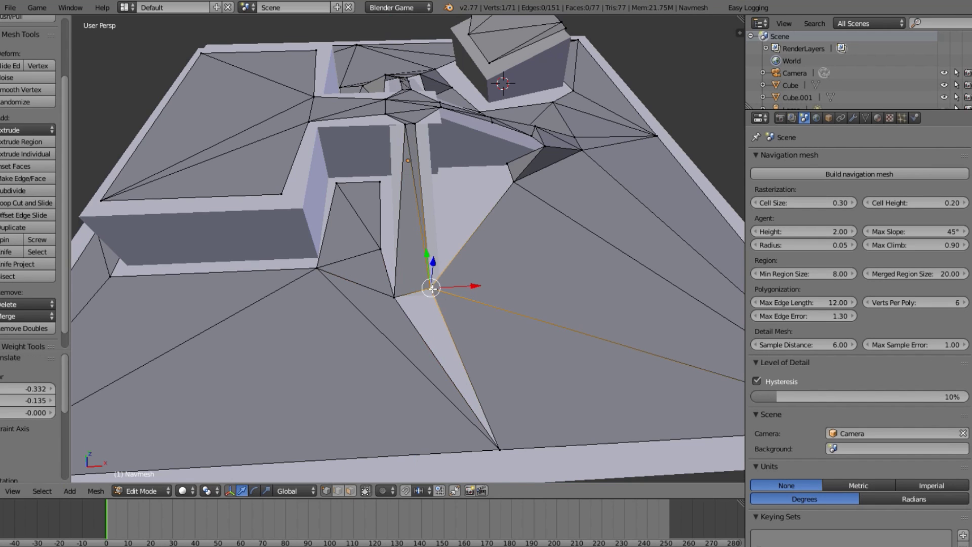
right_click(500, 445, "shift")
right_click(400, 295, "shift")
key("f")
key("Tab")
scroll(415, 299, "down", 1)
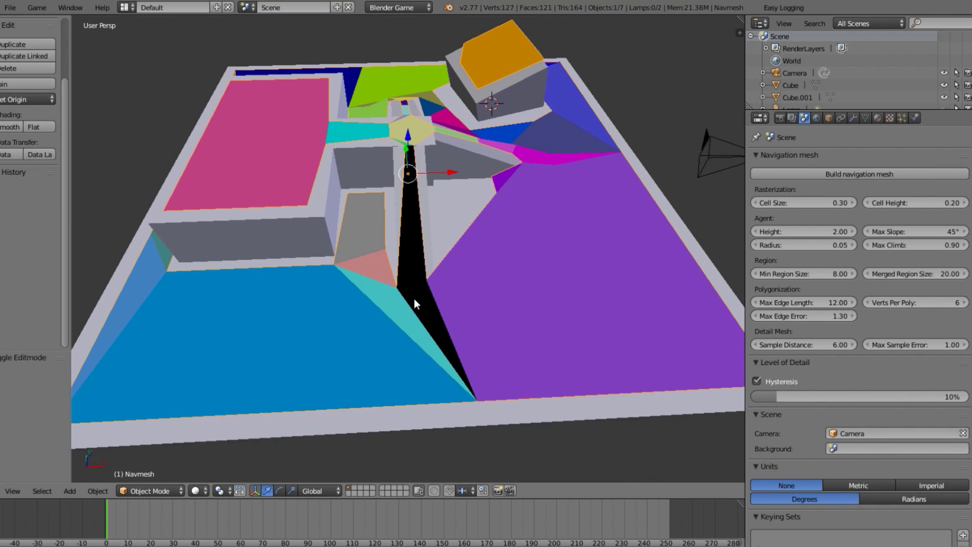
- Open the physics settings of the navigation mesh and reset its index values
middle_click_drag(414, 298, 520, 266)
scroll(287, 305, "up", 2)
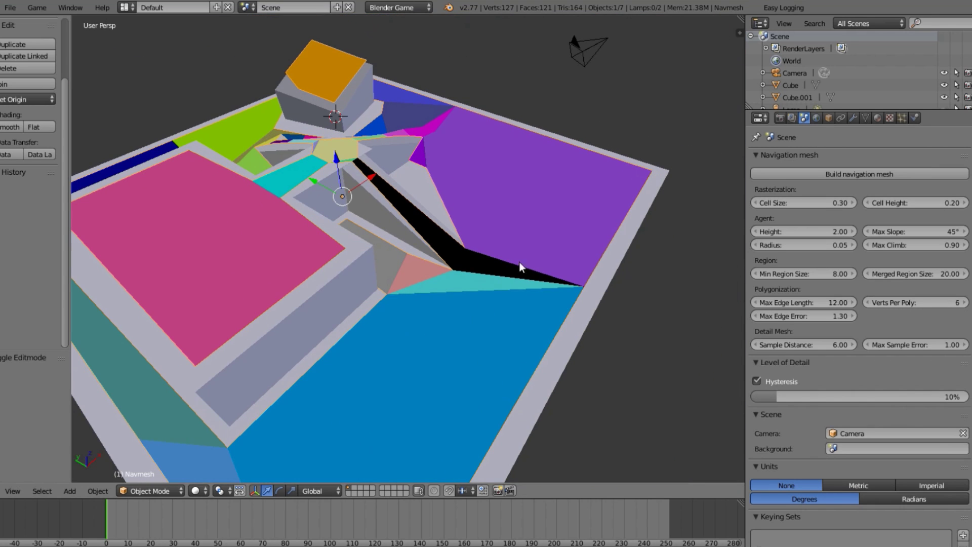
middle_click_drag(552, 311, 336, 312)
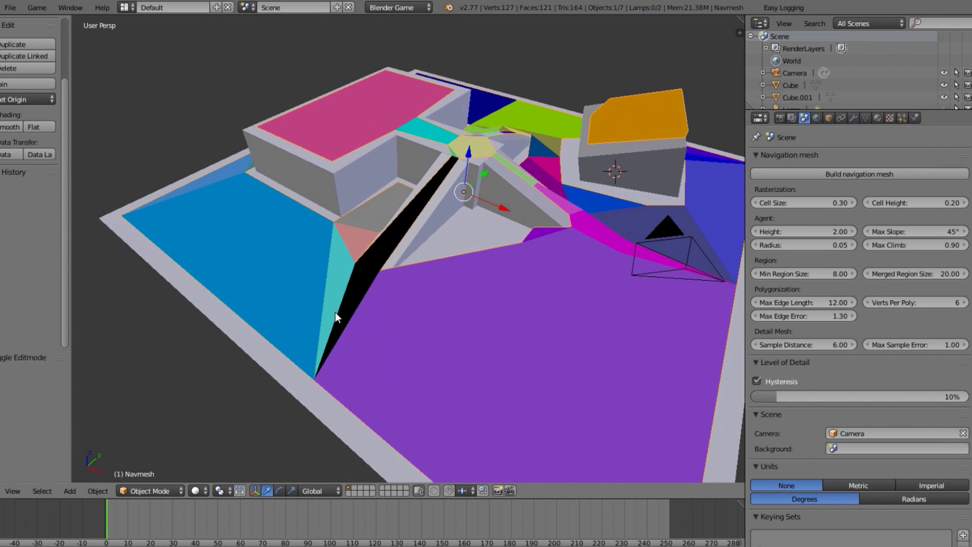
left_click(914, 118)
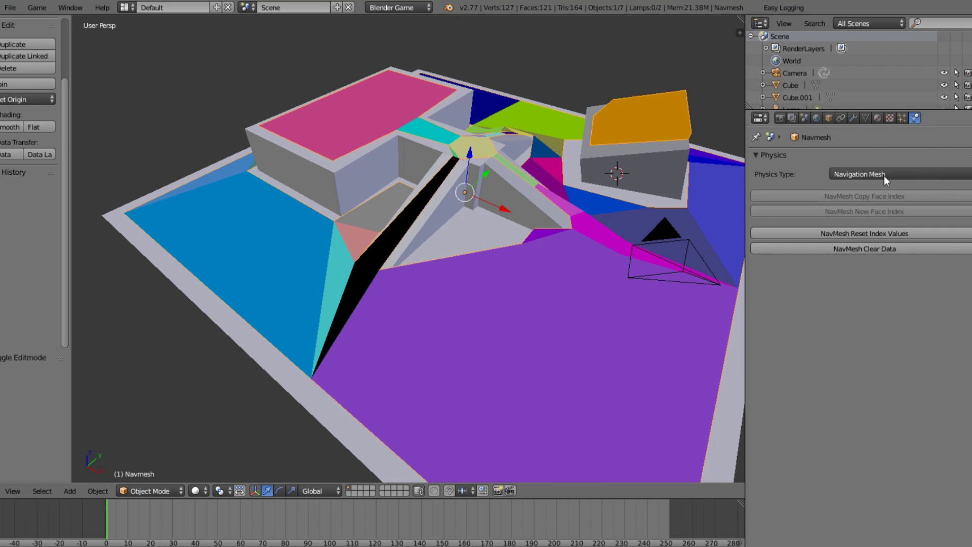
left_click(824, 234)
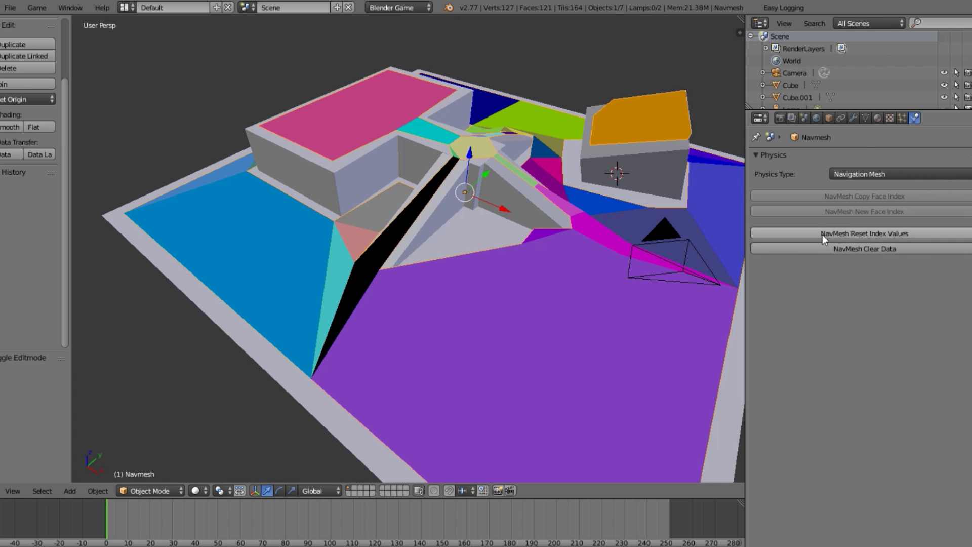
- Reset the navigation mesh's index values and inspect its face colouring around the ramps
left_click(919, 234)
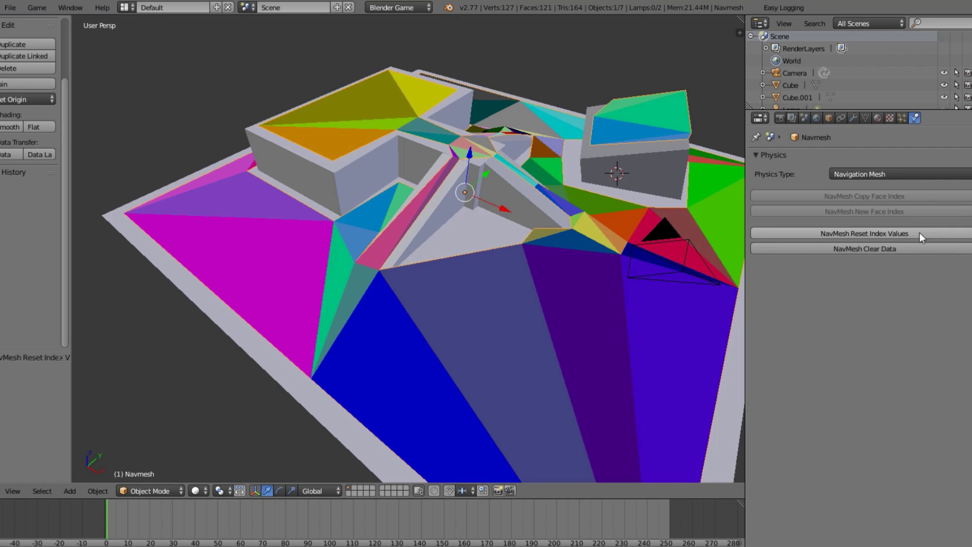
scroll(386, 331, "down", 3)
middle_click_drag(386, 332, 413, 302)
scroll(445, 325, "up", 4)
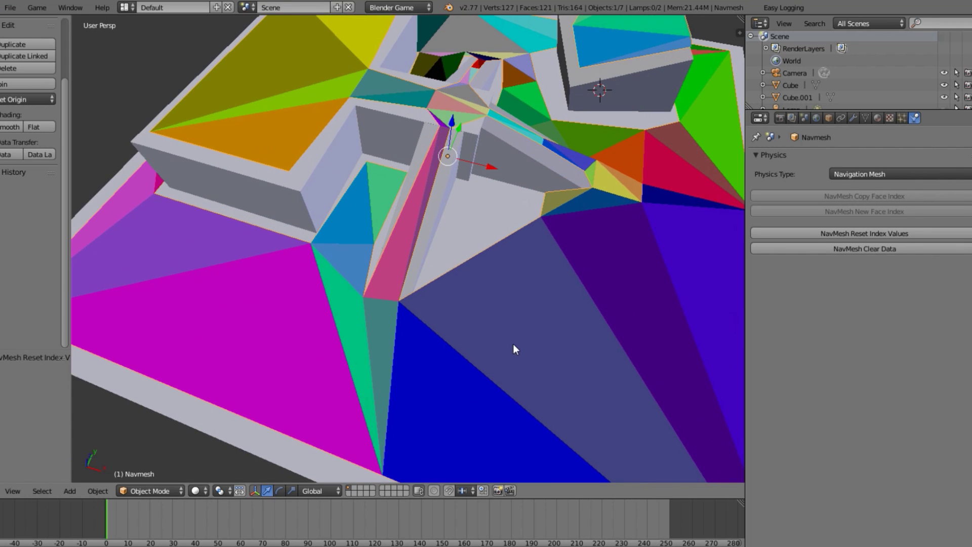
middle_click_drag(512, 344, 317, 276, "shift")
scroll(417, 383, "down", 3)
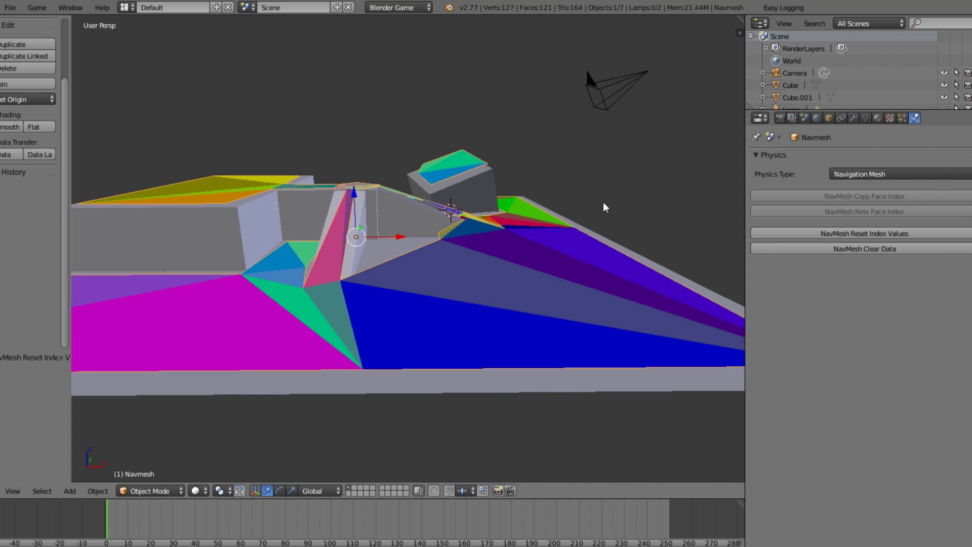
middle_click_drag(605, 207, 234, 160)
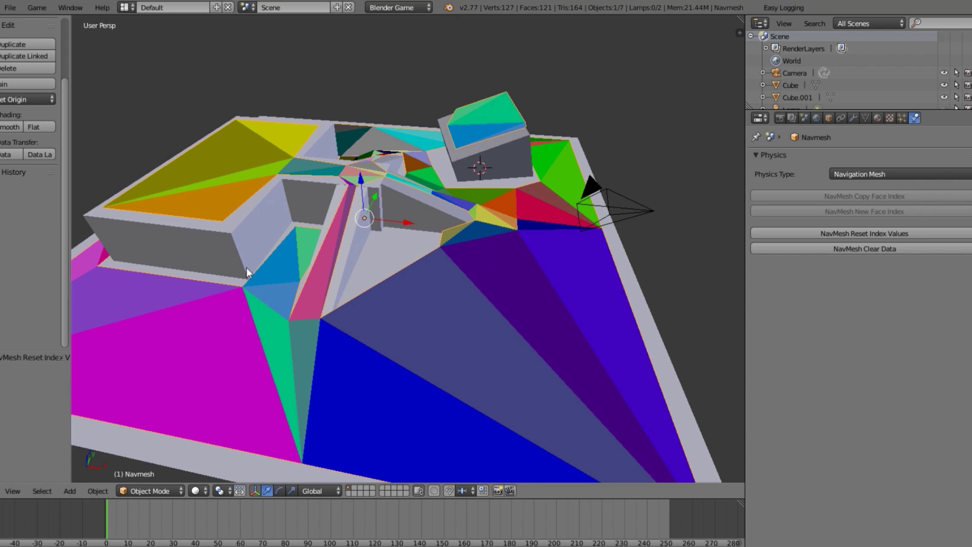
- Add a cube mesh, clear its location to the origin, and move it 8 units along X
scroll(626, 231, "down", 1)
middle_click_drag(626, 230, 556, 207, "shift")
key("shift+a")
mouse_move(469, 209)
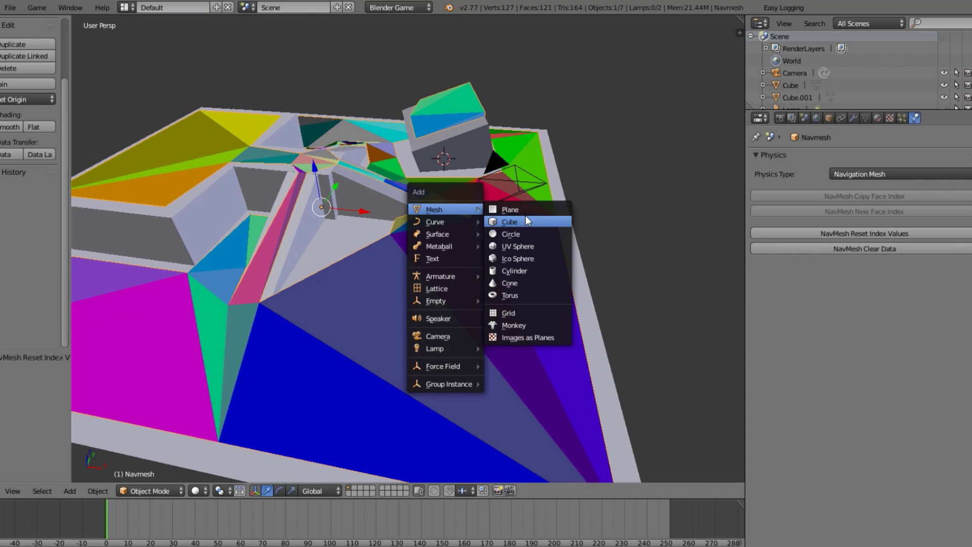
left_click(526, 215)
key("alt+g")
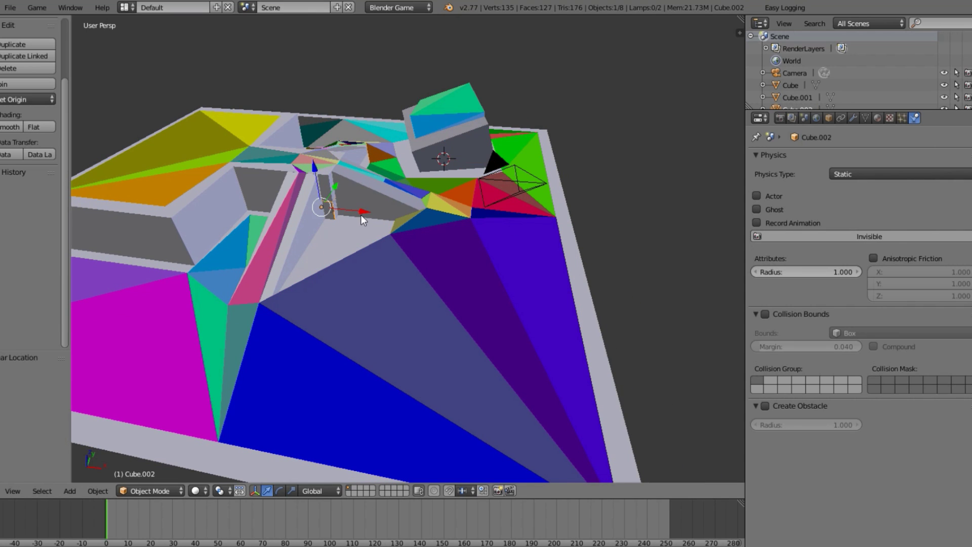
key("g")
key("x")
left_click(542, 220, "ctrl")
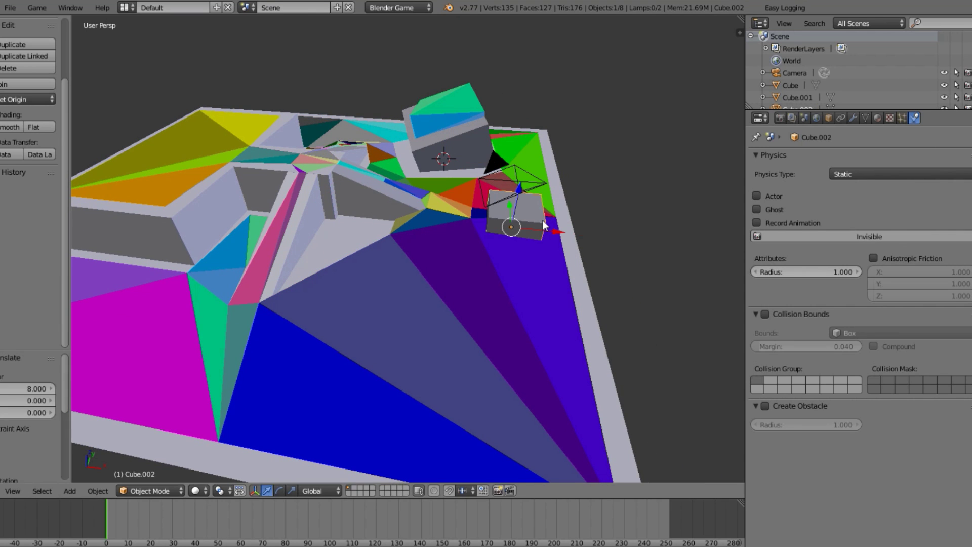
- Raise the new cube 1 unit along Z
key("KP_Decimal")
scroll(543, 220, "down", 11)
middle_click_drag(553, 236, 391, 221)
key("g")
key("z")
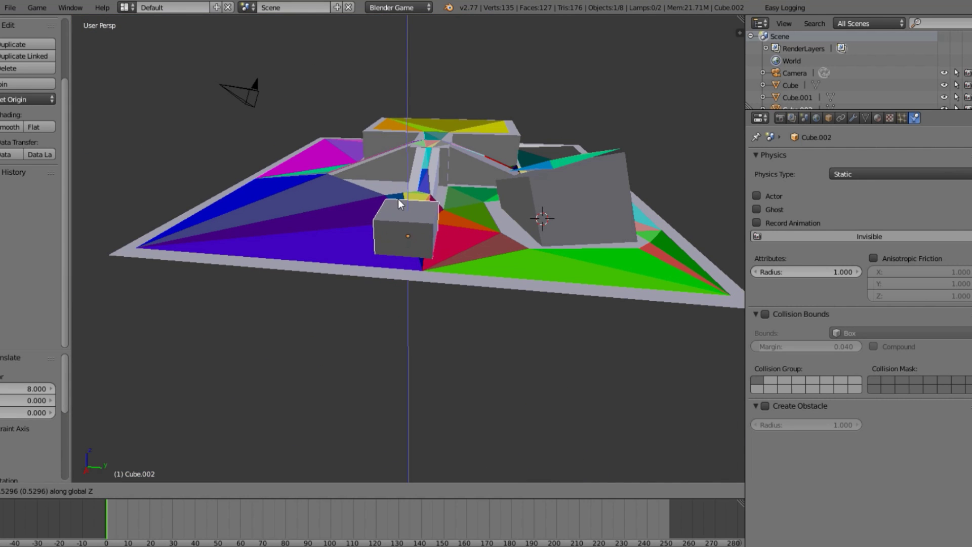
key("1")
key("Return")
middle_click_drag(403, 183, 416, 206)
- Open the cube's object settings and the viewport's properties, and collapse the Shading section to reach its dimensions
left_click(827, 118)
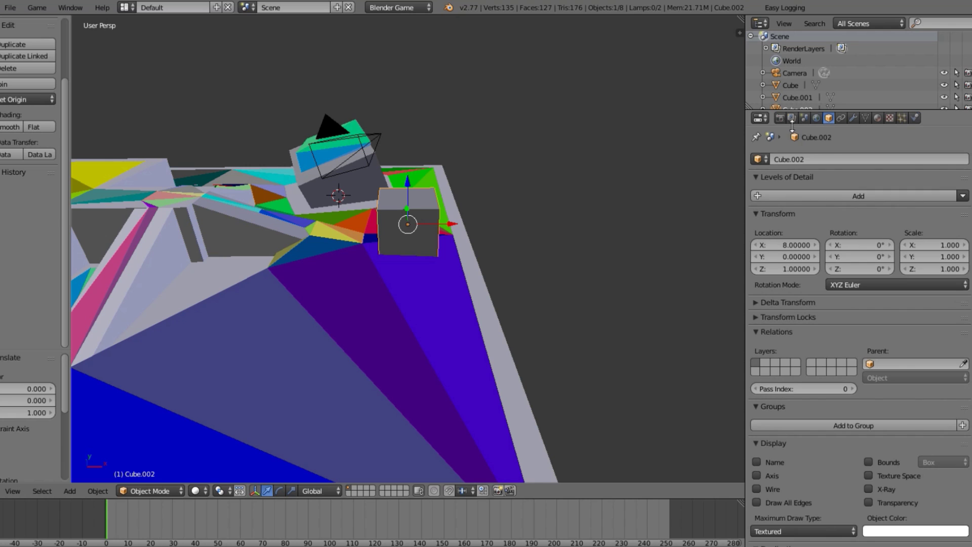
middle_click_drag(461, 233, 643, 299)
scroll(651, 236, "up", 5)
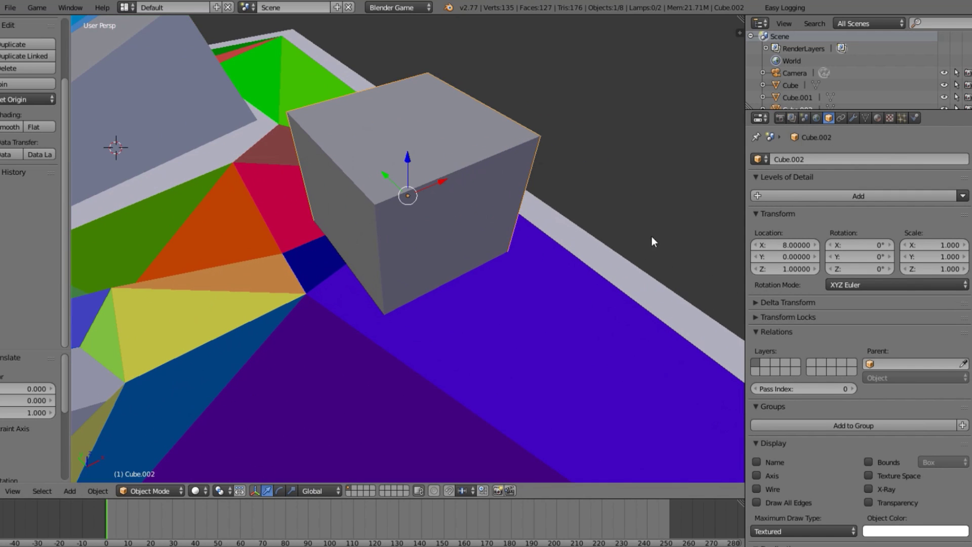
key("n")
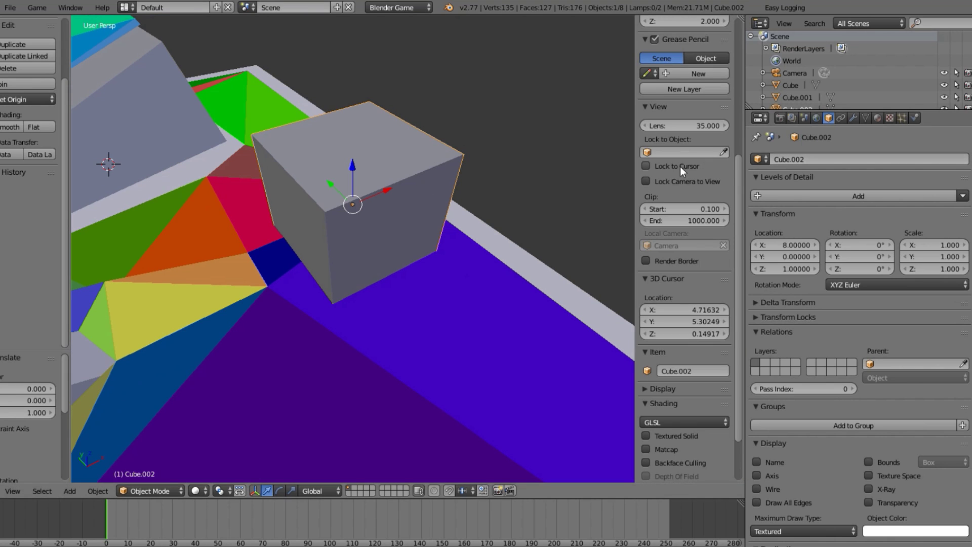
scroll(688, 220, "down", 2)
scroll(696, 280, "up", 2)
middle_click_drag(466, 181, 309, 227)
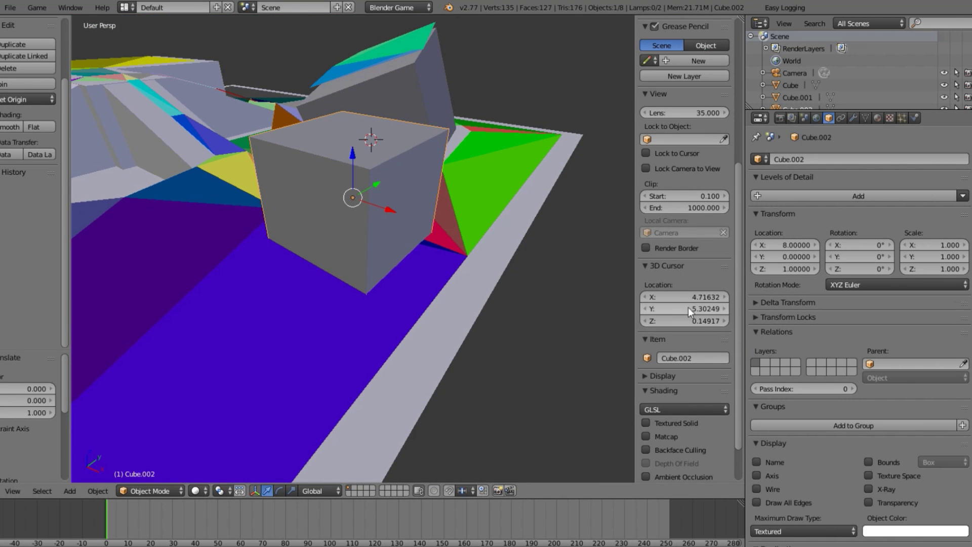
scroll(697, 319, "down", 2)
left_click(650, 328)
left_click(650, 328)
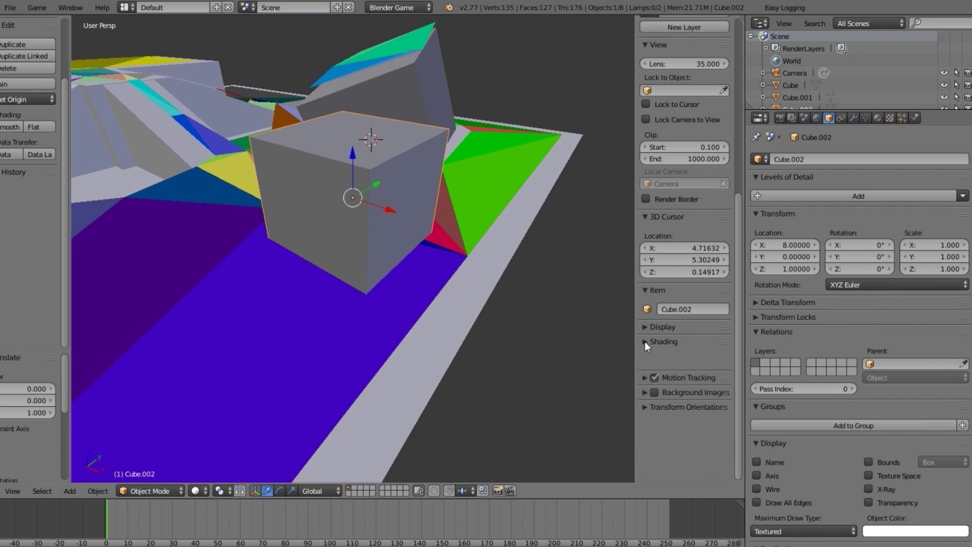
left_click(658, 341)
scroll(681, 228, "up", 1)
scroll(681, 228, "up", 8)
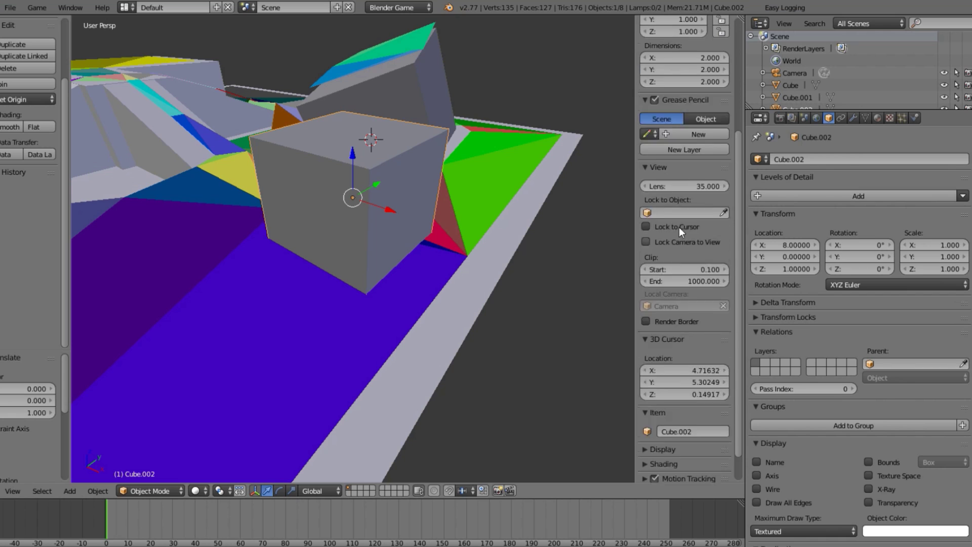
- Set the cube's Y and X dimensions to 1
left_click(702, 167)
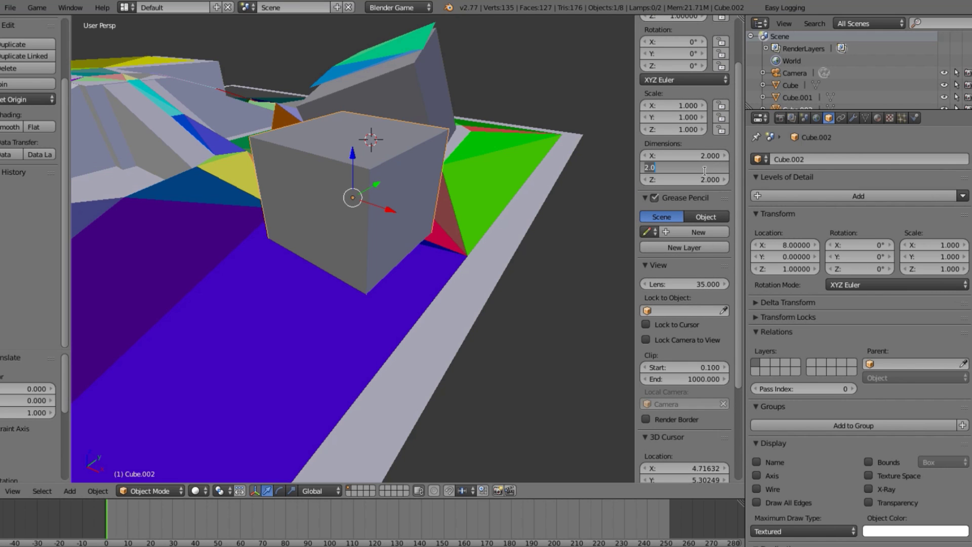
type("1")
key("Return")
left_click(719, 154)
type("1")
key("Return")
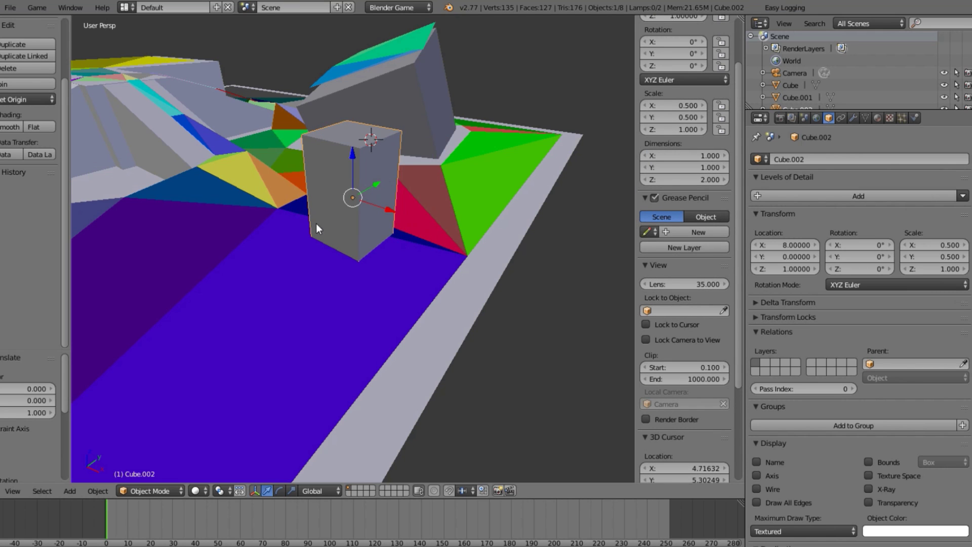
- Raise the narrowed block along Z by about 0.239 and check its position above the ground
middle_click_drag(316, 223, 472, 236)
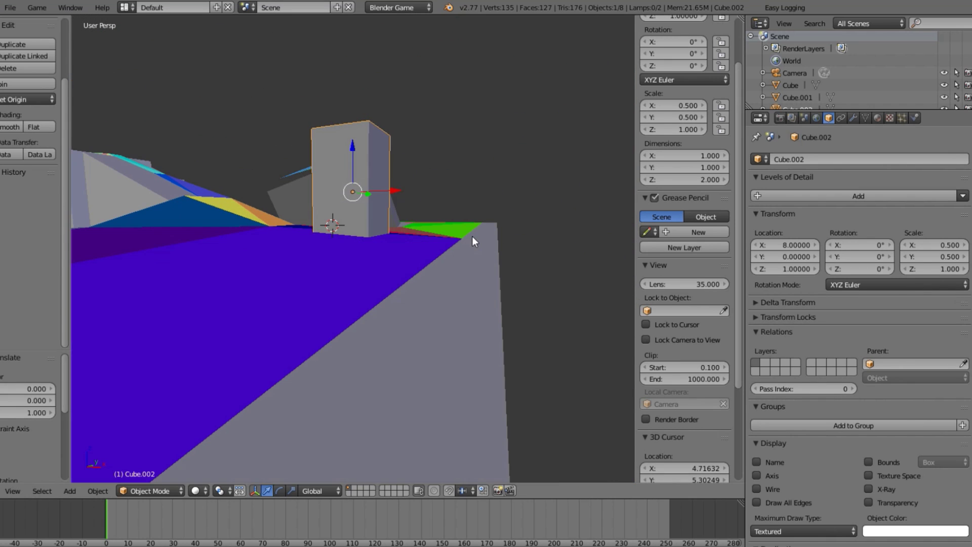
key("g")
key("z")
left_click(503, 222)
scroll(504, 223, "down", 3)
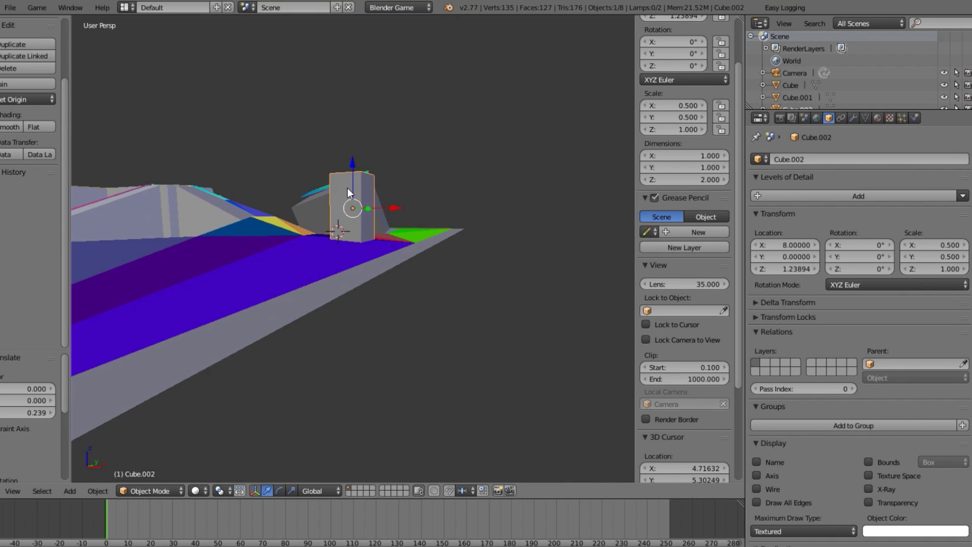
middle_click_drag(348, 187, 250, 275)
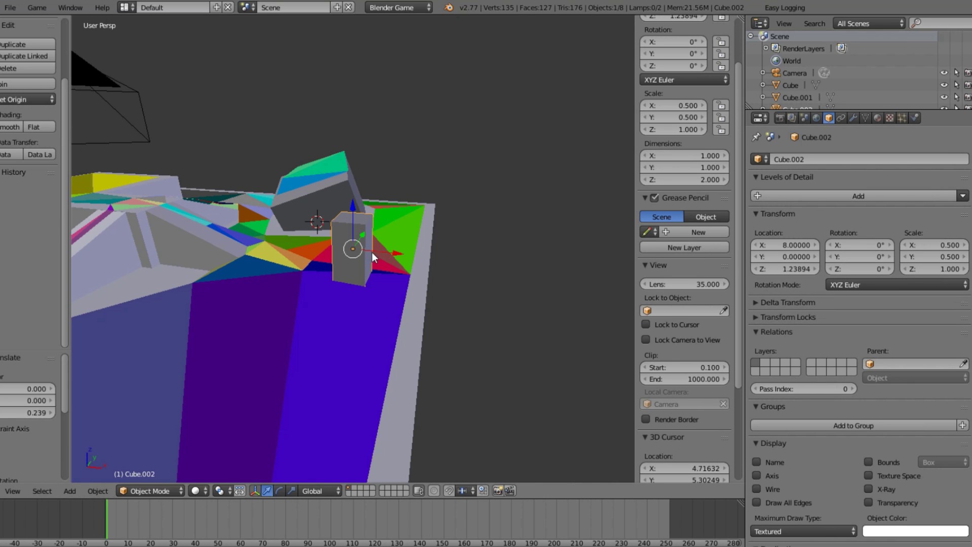
middle_click_drag(372, 252, 240, 265)
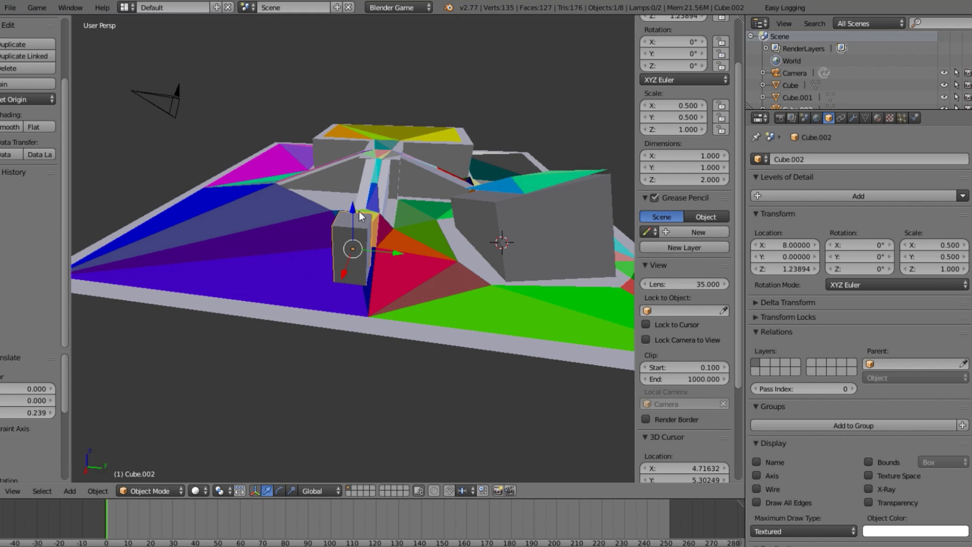
middle_click_drag(344, 271, 468, 274)
middle_click_drag(385, 270, 159, 81)
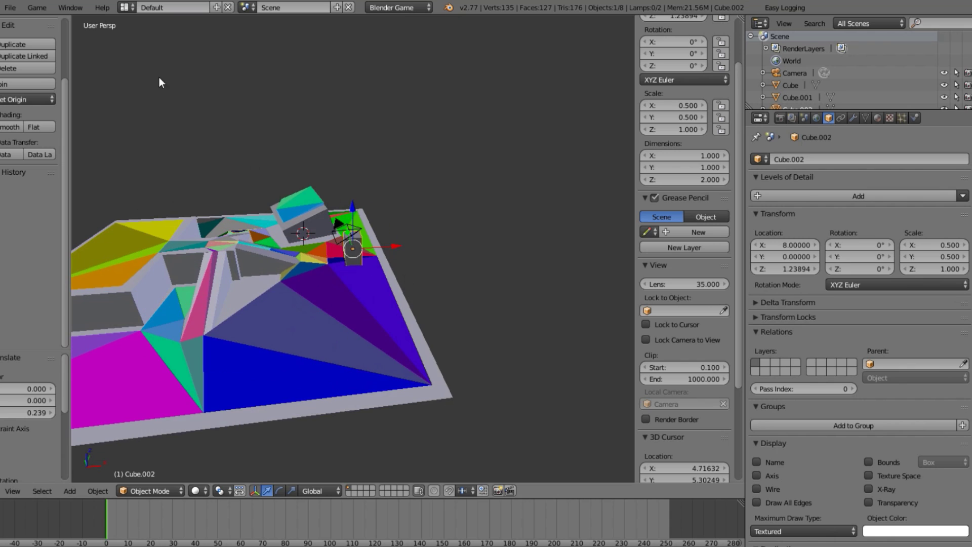
- Switch to the Game Logic screen layout and show the scene in perspective with Texture shading
left_click(125, 9)
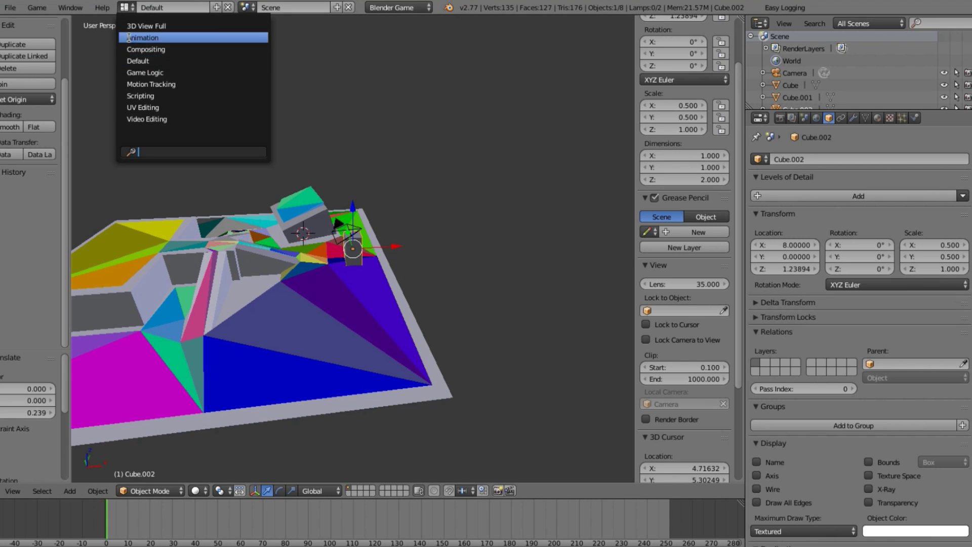
left_click(151, 74)
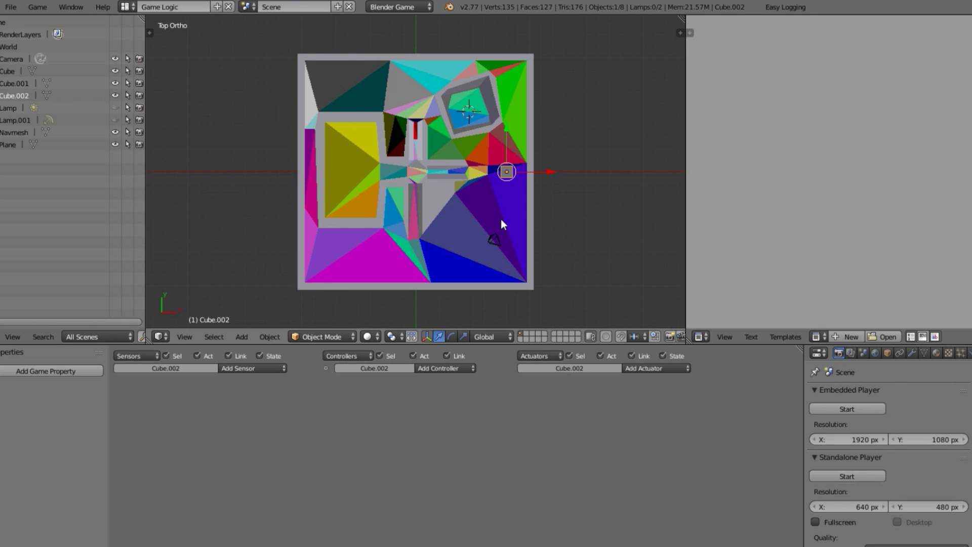
key("KP_5")
left_click(367, 337)
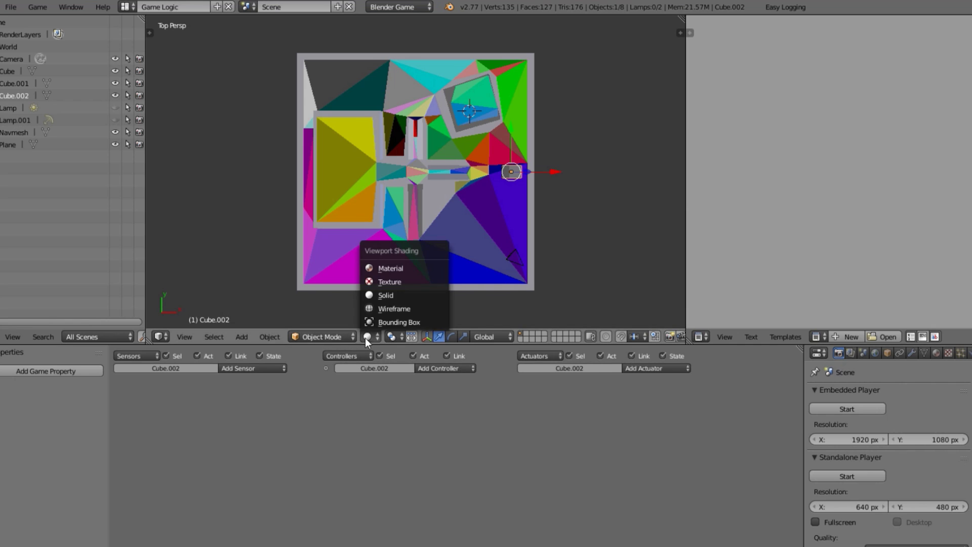
left_click(411, 282)
mouse_move(456, 274)
middle_mouse_down()
mouse_move(430, 203)
mouse_move(508, 209)
mouse_move(357, 192)
mouse_move(438, 202)
middle_mouse_up()
middle_click_drag(530, 196, 427, 139)
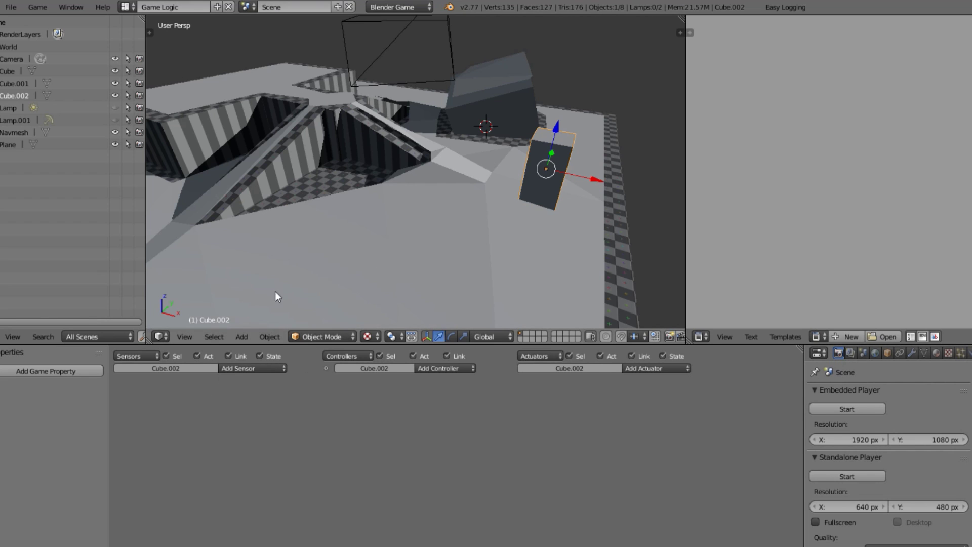
- Give the block an Always sensor and a Steering actuator, and link the two
left_click(278, 368)
left_click(264, 387)
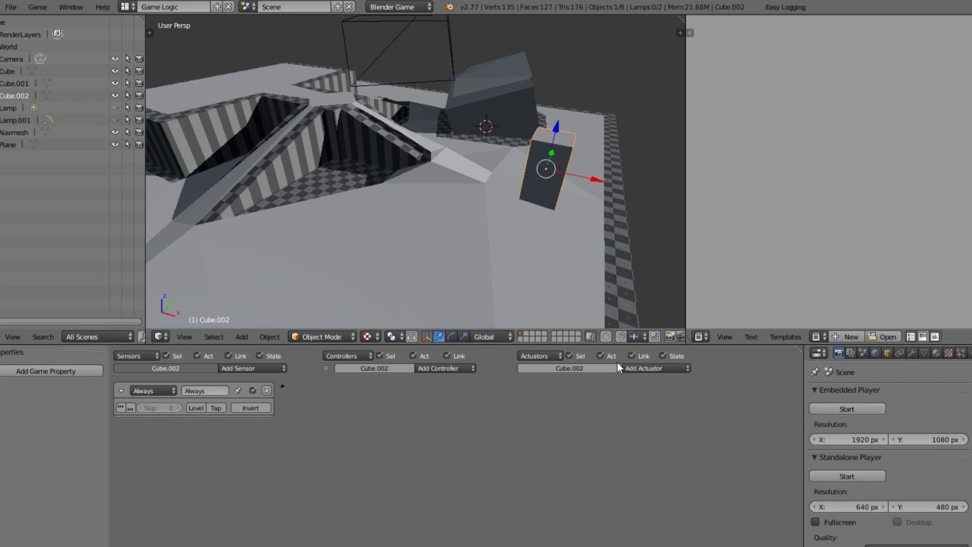
left_click(645, 372)
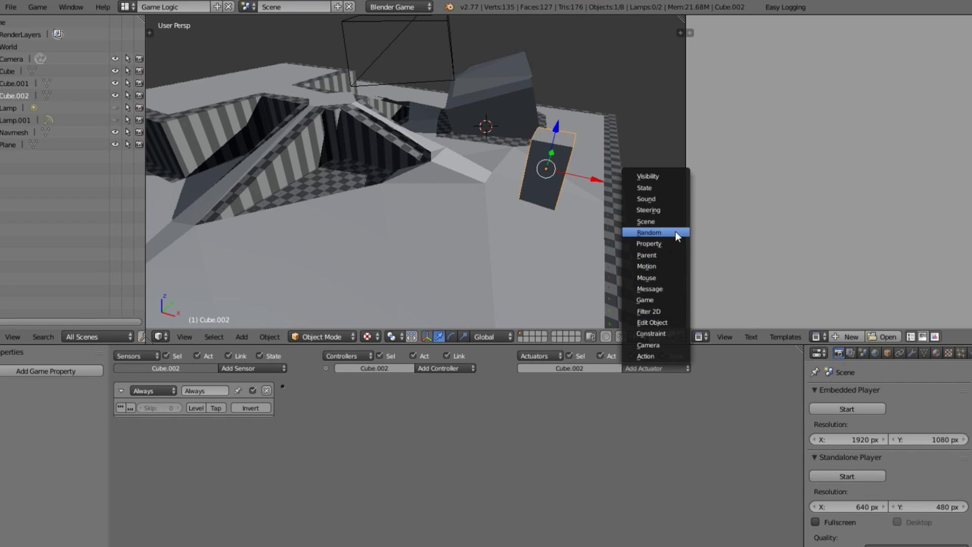
left_click(653, 369)
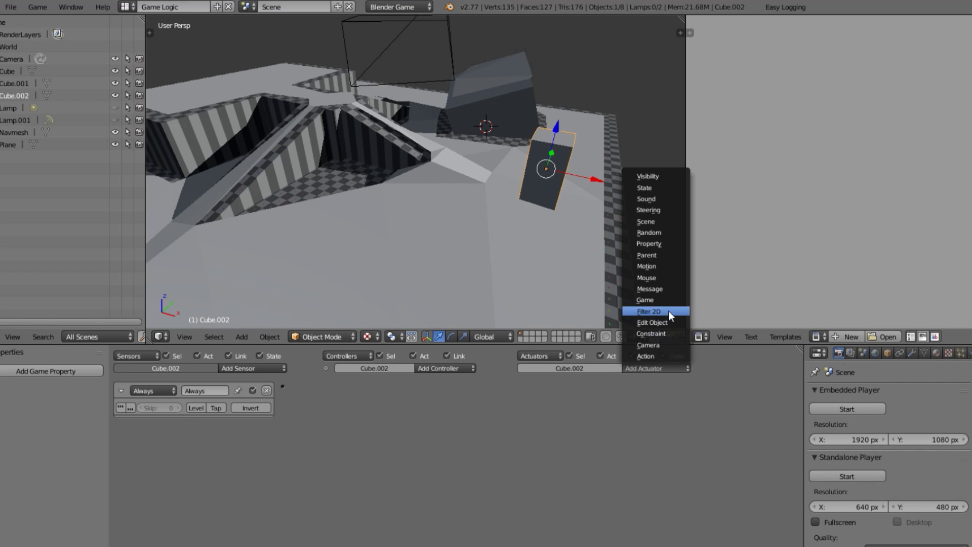
left_click(670, 209)
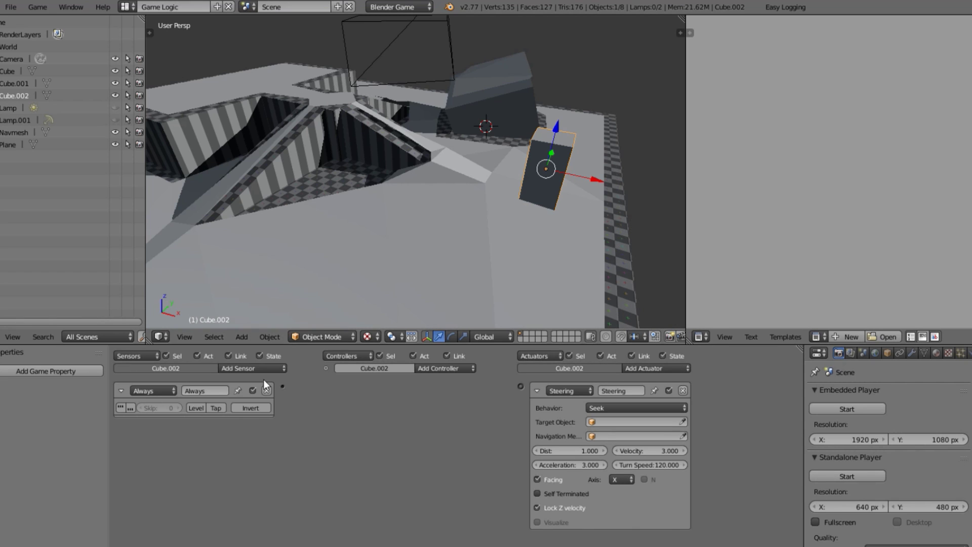
left_click_drag(286, 385, 519, 387)
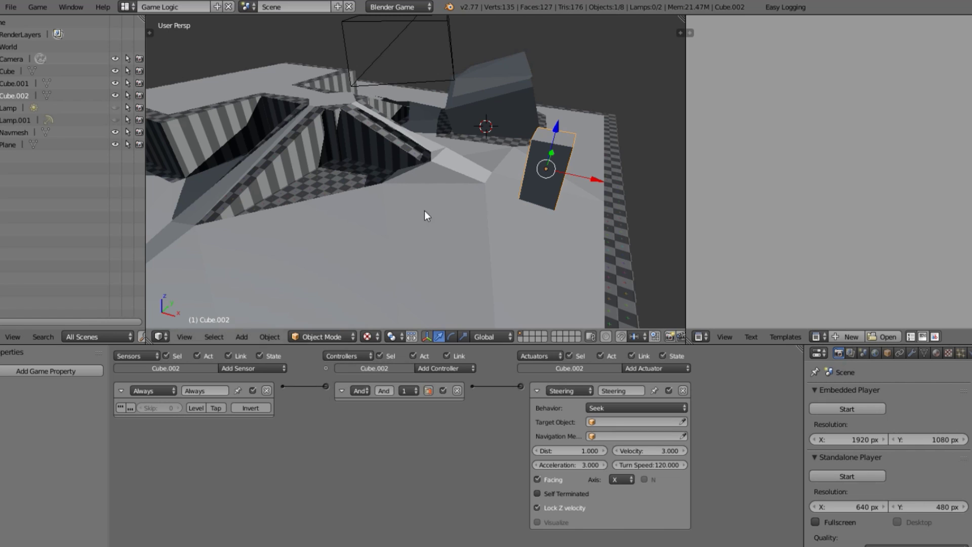
- Place the 3D cursor on top of the large platform and add a Sphere empty there
middle_click_drag(424, 211, 232, 176)
scroll(349, 143, "down", 1)
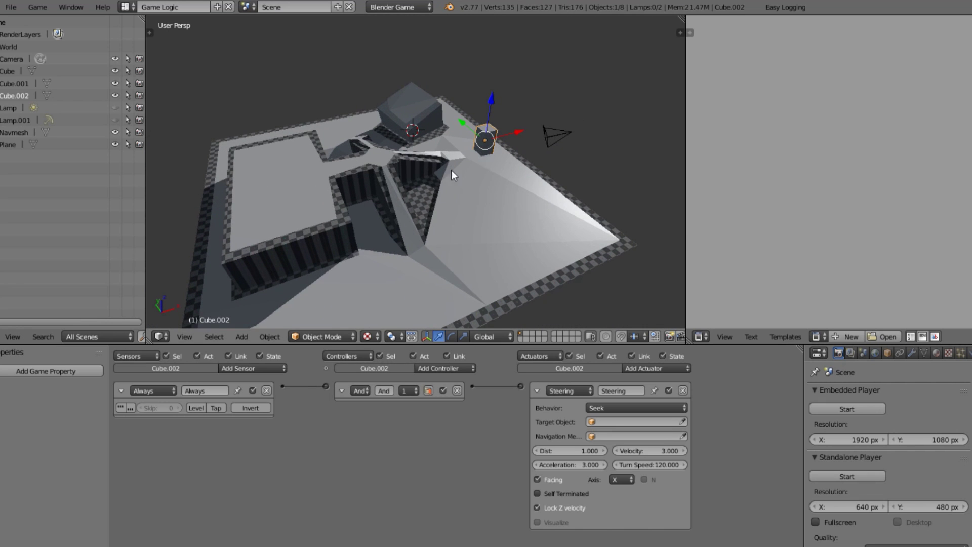
middle_click_drag(472, 194, 410, 190)
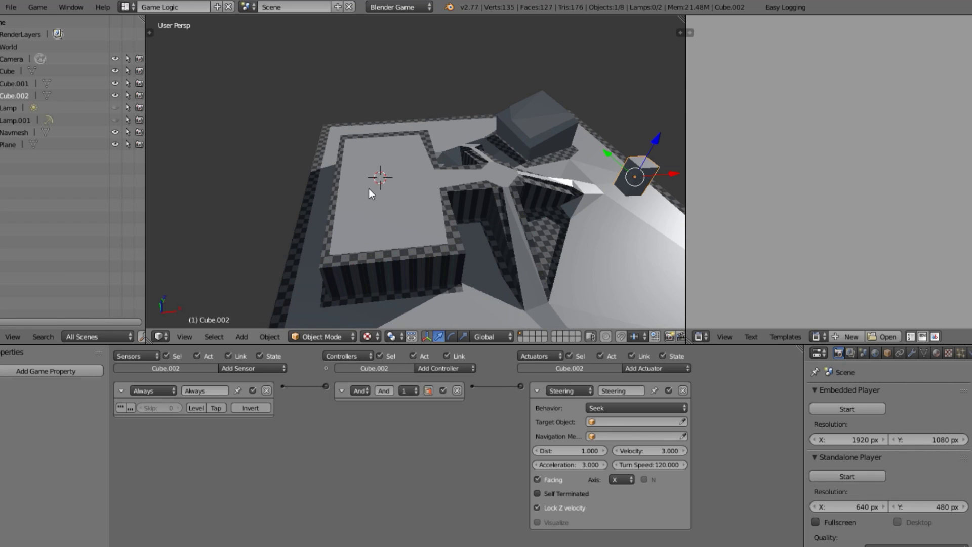
left_click(385, 177)
key("shift+a")
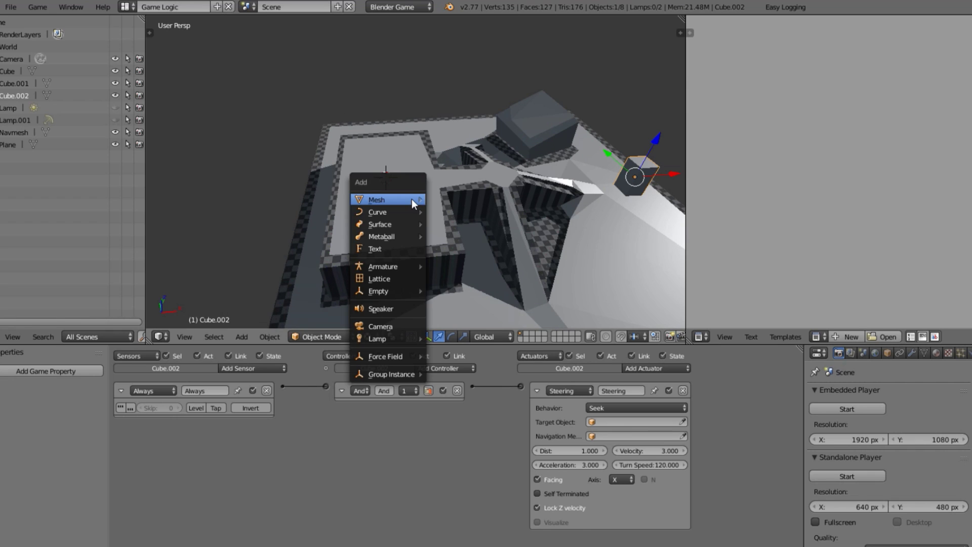
mouse_move(391, 286)
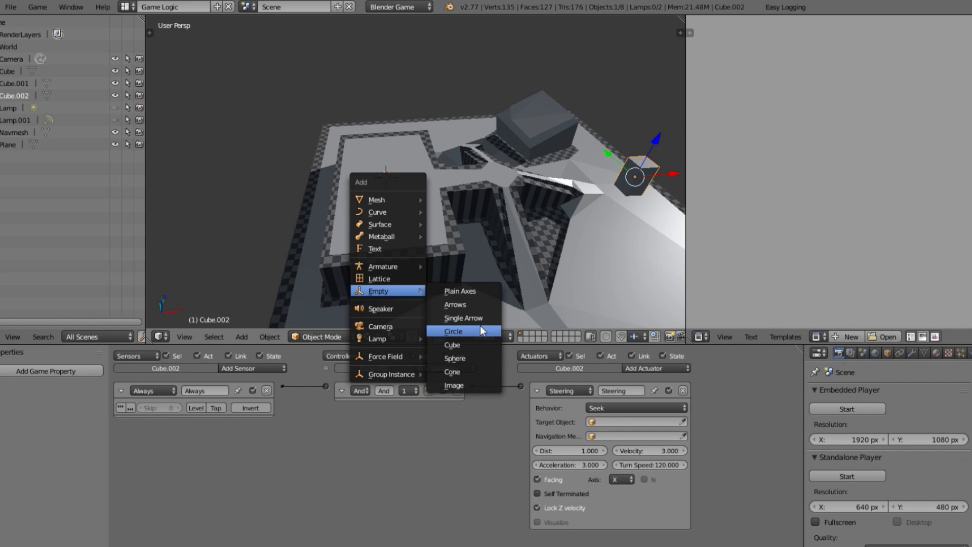
left_click(467, 356)
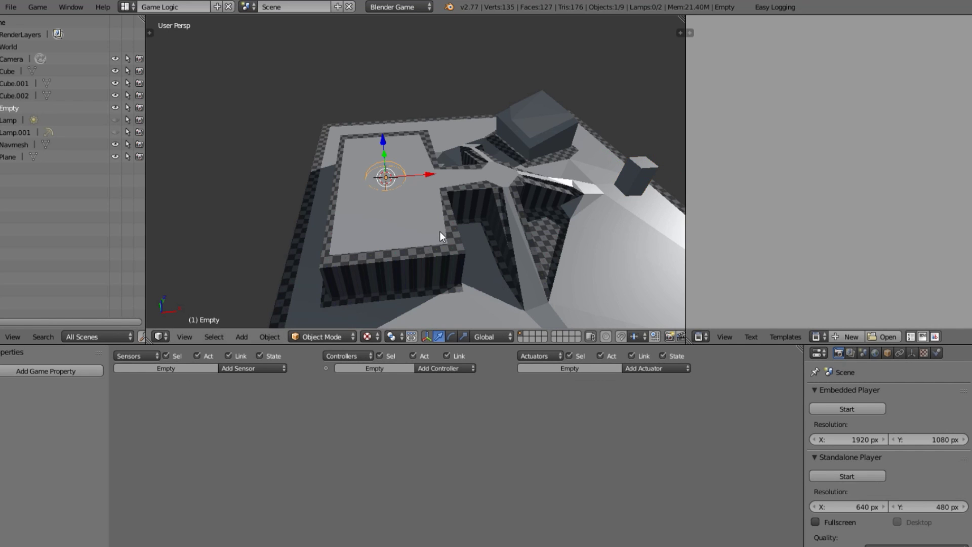
- Raise the sphere empty along Z to float above the large platform, at a height of about 3.18
key("KP_Decimal")
scroll(450, 238, "down", 6)
middle_click_drag(464, 246, 403, 200)
key("g")
key("z")
left_click(532, 178)
scroll(403, 201, "down", 3)
scroll(403, 201, "up", 3)
middle_click_drag(476, 202, 498, 213)
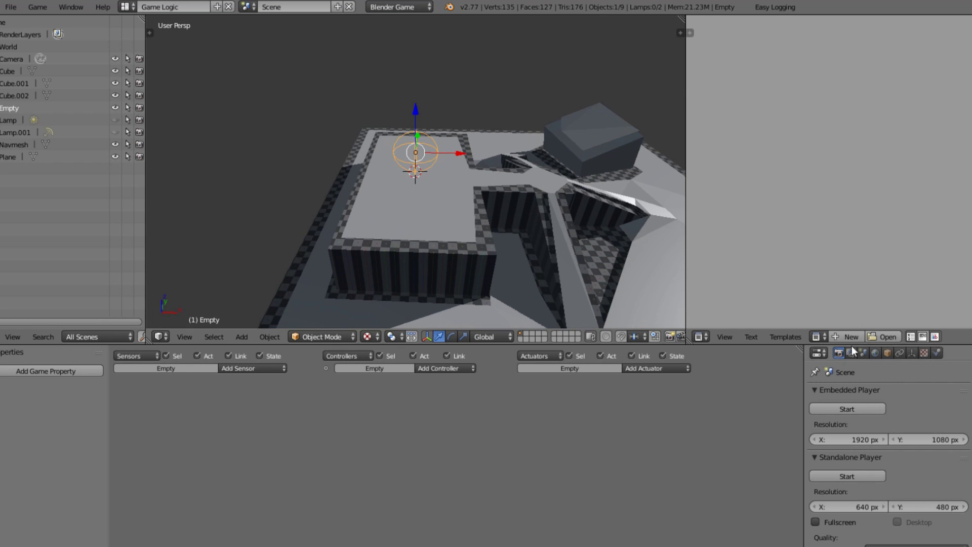
- Rename the sphere empty as Goal
left_click(887, 353)
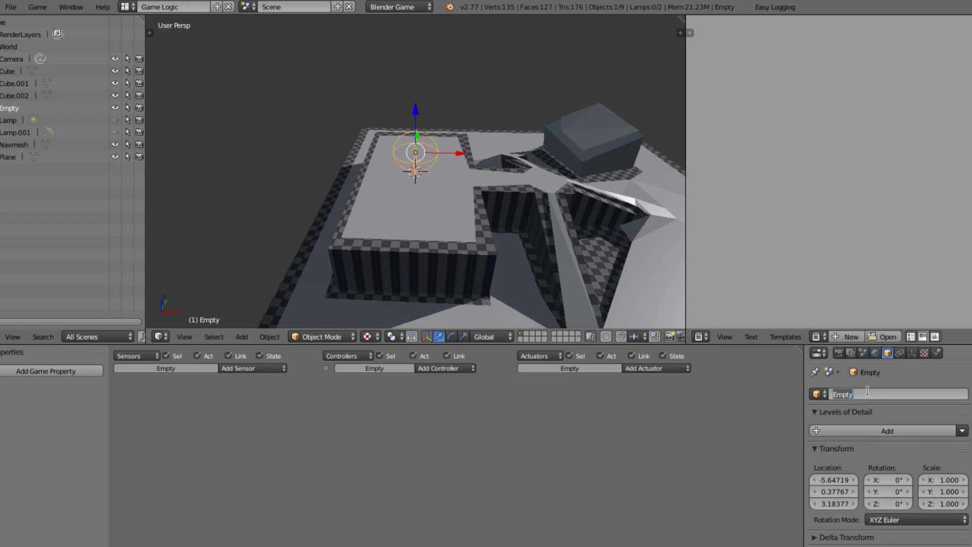
type("G")
type("oal")
key("Return")
- Select the small block and set its Steering actuator's target object to the Goal empty
middle_click_drag(460, 206, 565, 177)
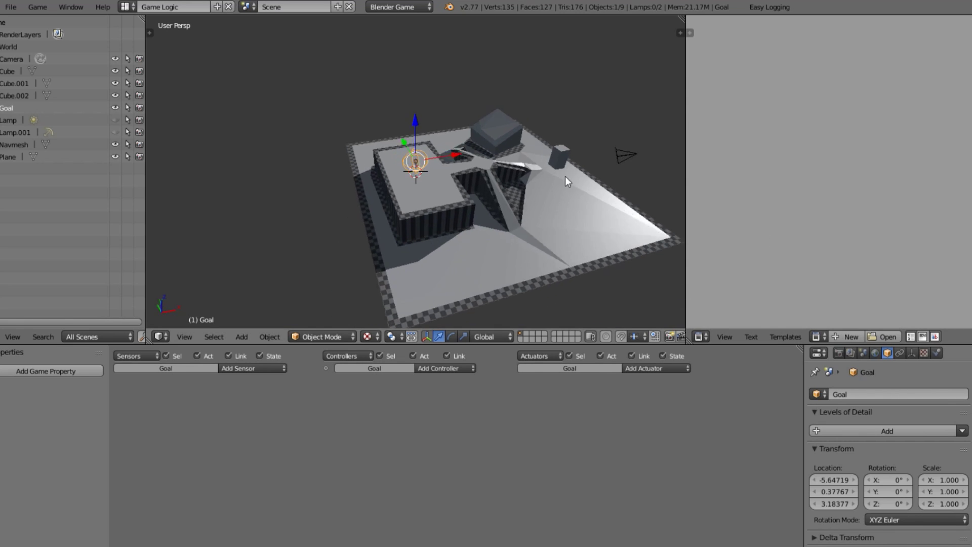
scroll(587, 187, "up", 3)
scroll(576, 140, "up", 2)
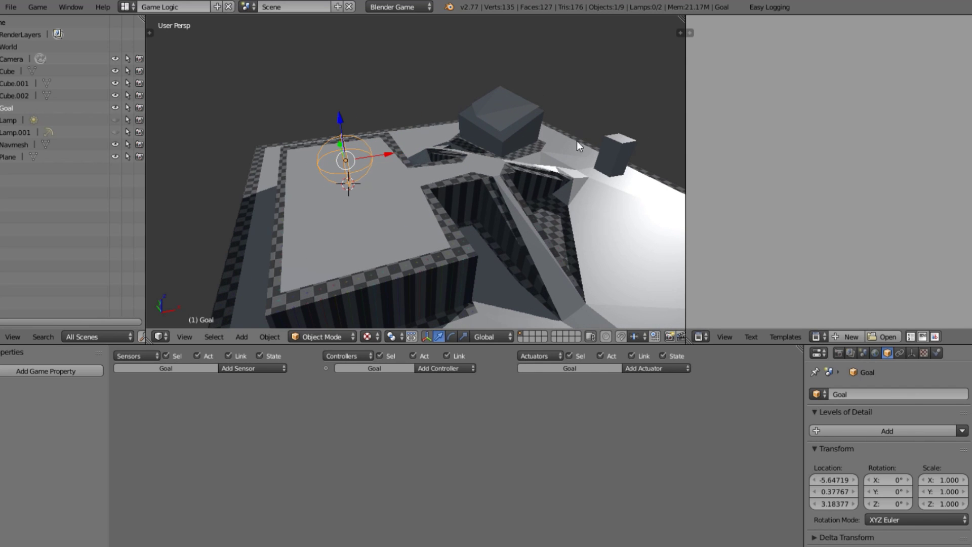
right_click(612, 148)
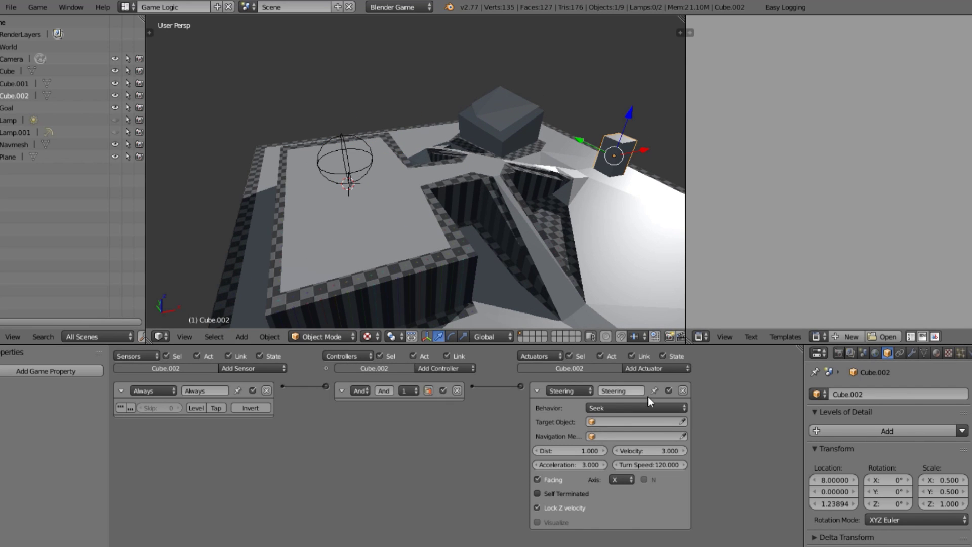
left_click(682, 422)
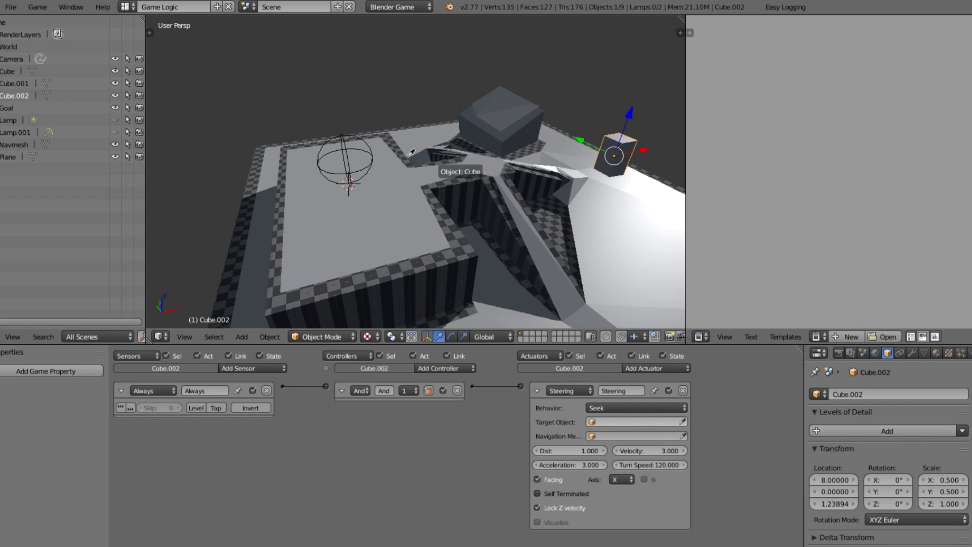
left_click(348, 167)
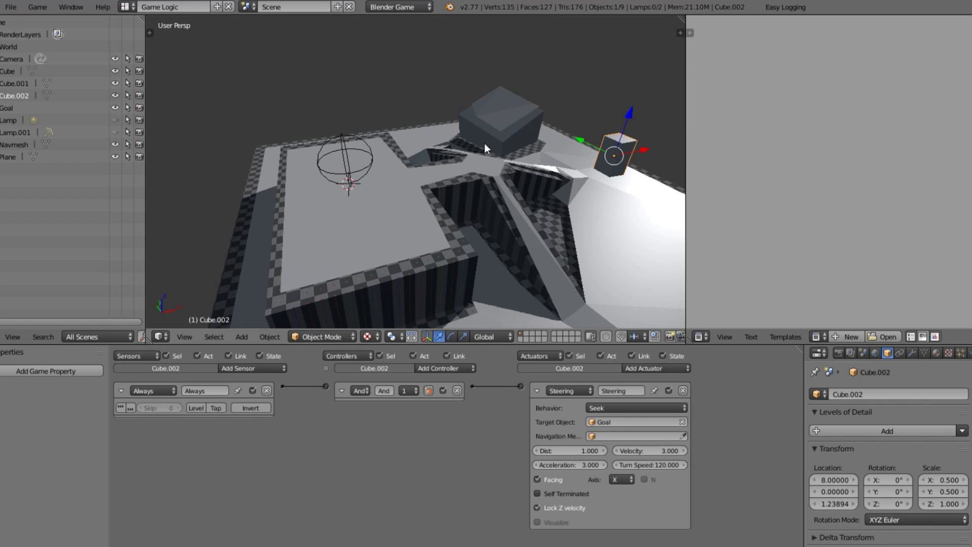
- Set Navmesh as the navigation mesh in the small block's Steering actuator and check the assignment with the block selected
left_click(683, 436)
right_click(394, 232)
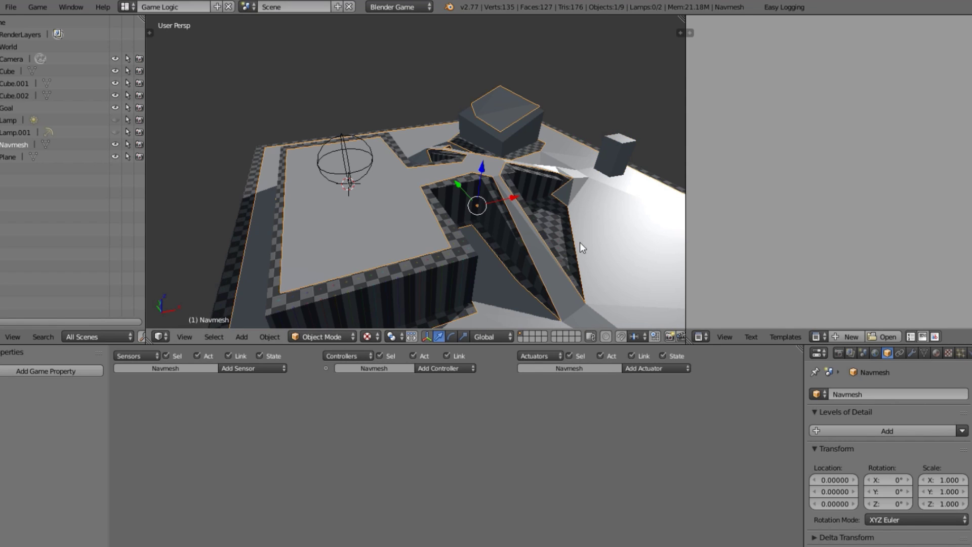
right_click(580, 241)
right_click(401, 211)
right_click(335, 171)
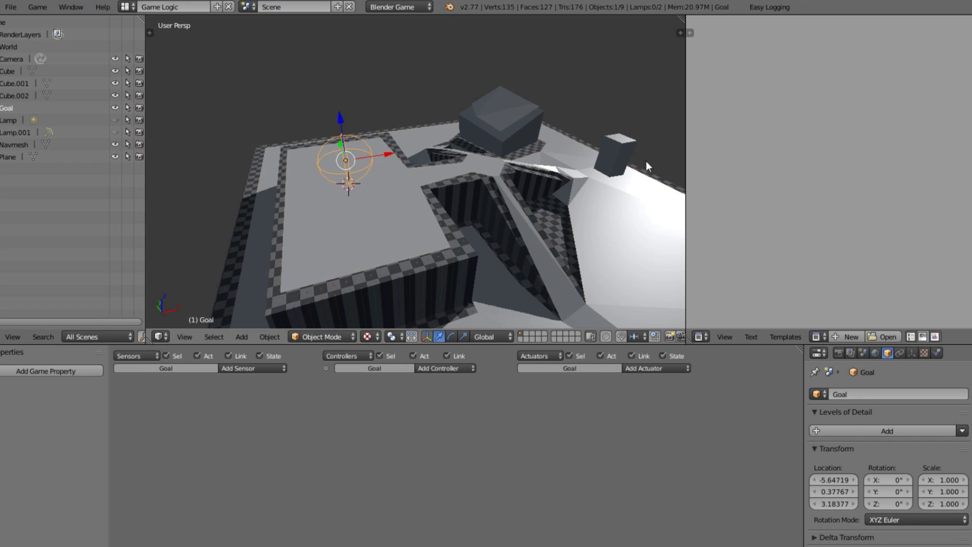
right_click(645, 161)
right_click(601, 159)
scroll(688, 439, "up", 1)
scroll(687, 439, "up", 2)
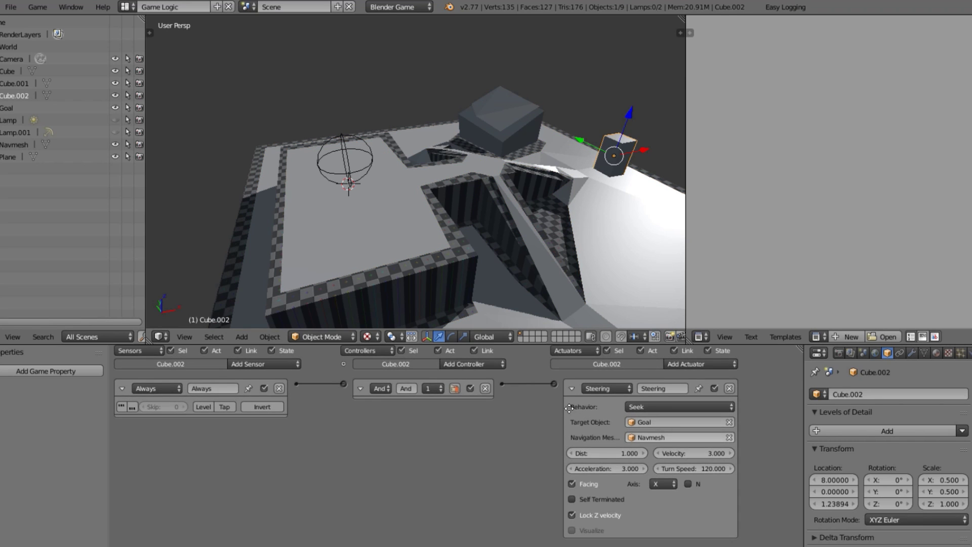
middle_click_drag(692, 434, 700, 418)
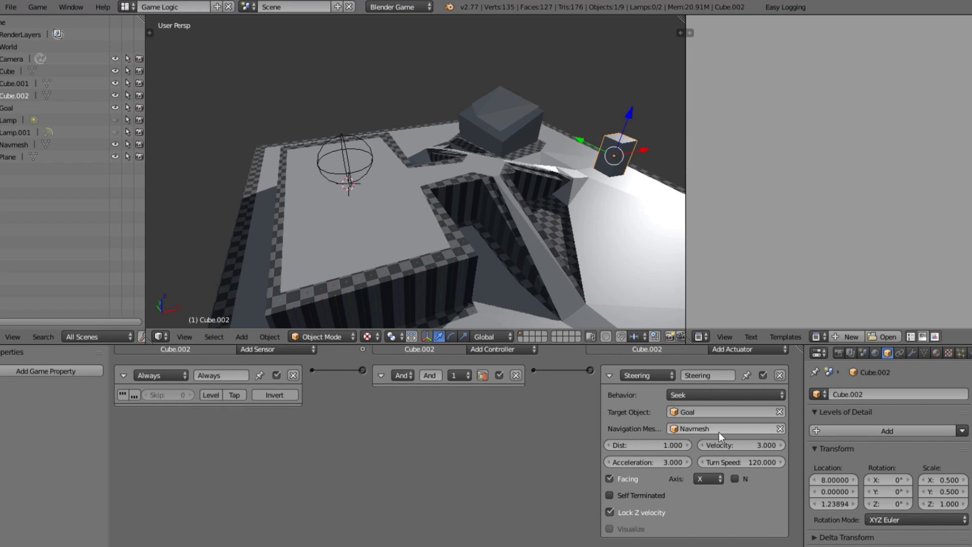
scroll(439, 180, "down", 2)
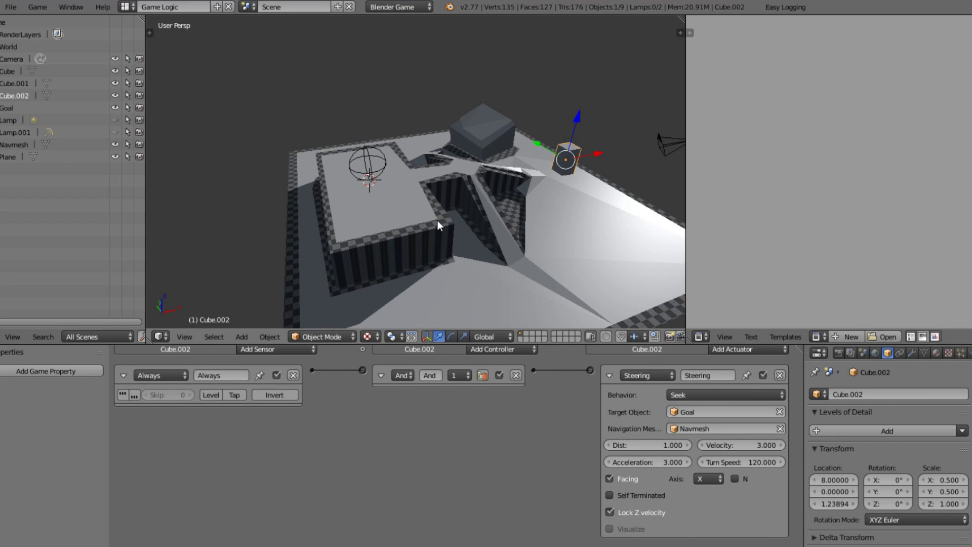
- Show the scene in wireframe and test-run the game with the Seek behavior, then stop it
mouse_move(437, 220)
middle_mouse_down()
mouse_move(451, 245)
mouse_move(460, 235)
middle_mouse_up()
key("z")
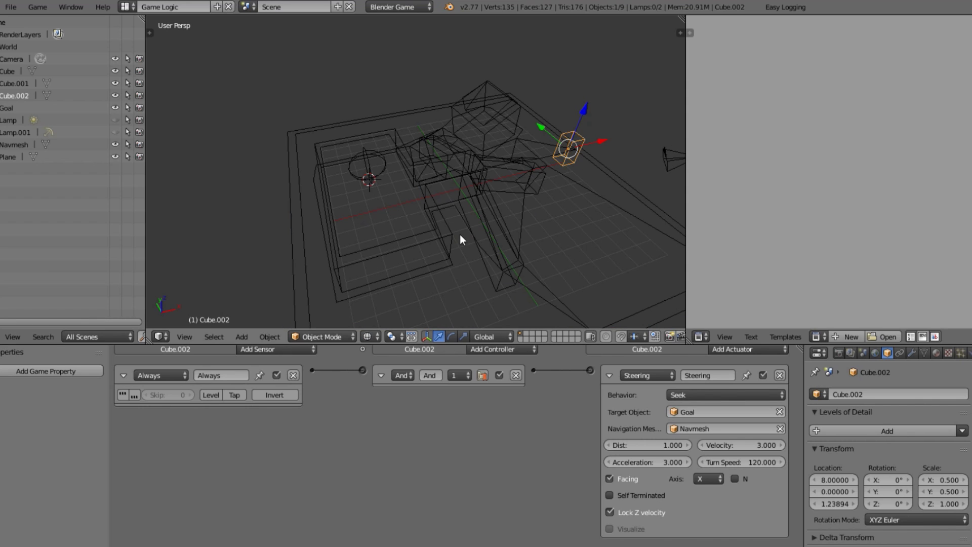
key("p")
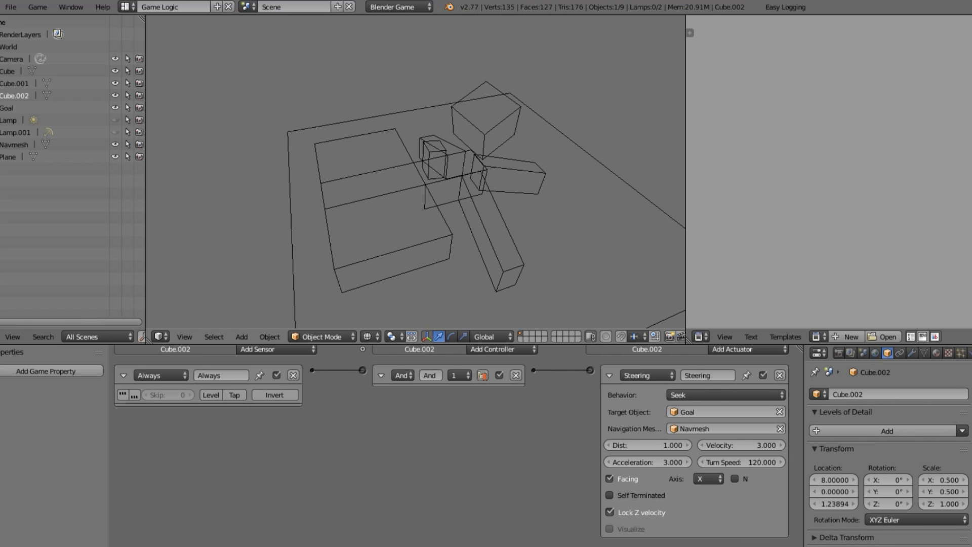
key("Escape")
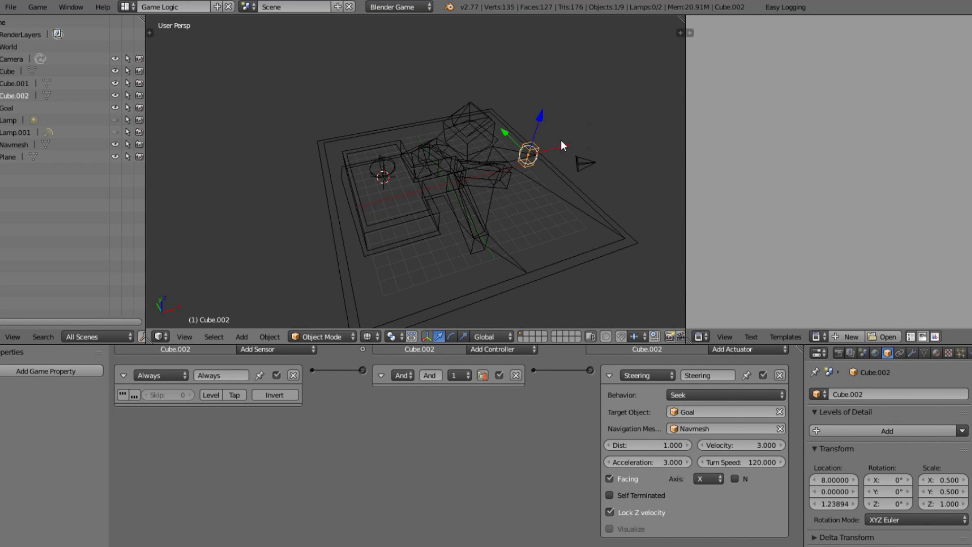
- Move the block horizontally to about X 4.97, Y -4.36 and test-run the game from a low view
key("g")
key("shift+z")
left_click(561, 193)
middle_click_drag(561, 193, 566, 142)
key("p")
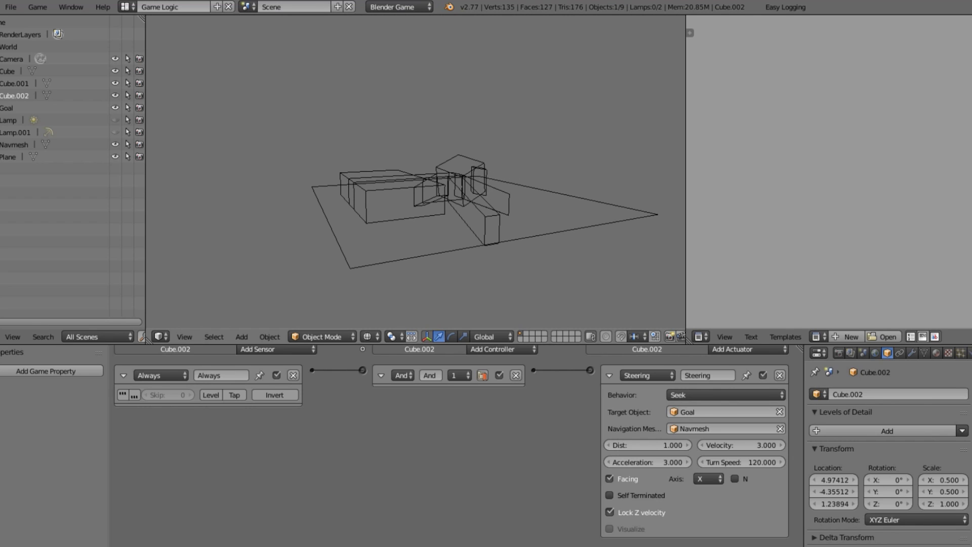
key("Escape")
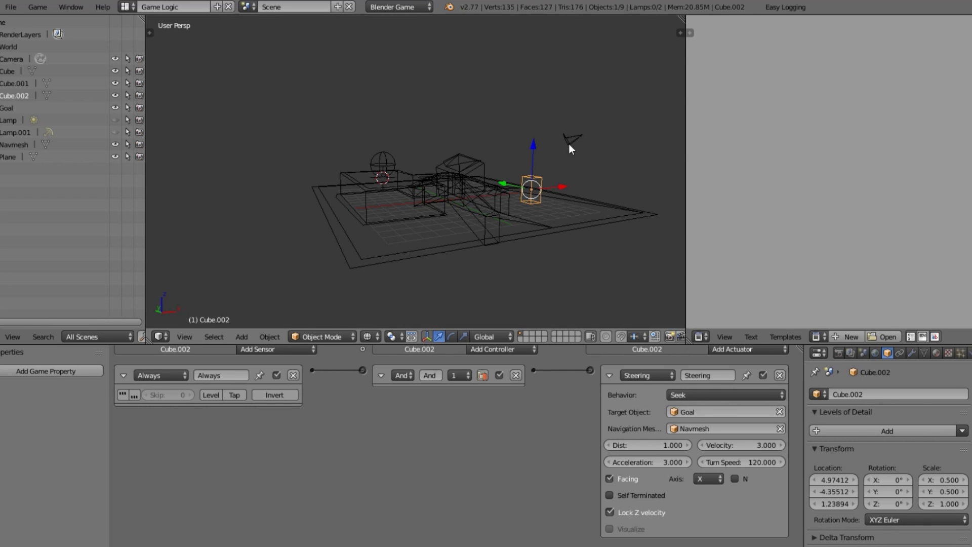
- Run the game several times from closer and lower views to examine how the block moves toward the goal
middle_click_drag(569, 143, 558, 166)
key("p")
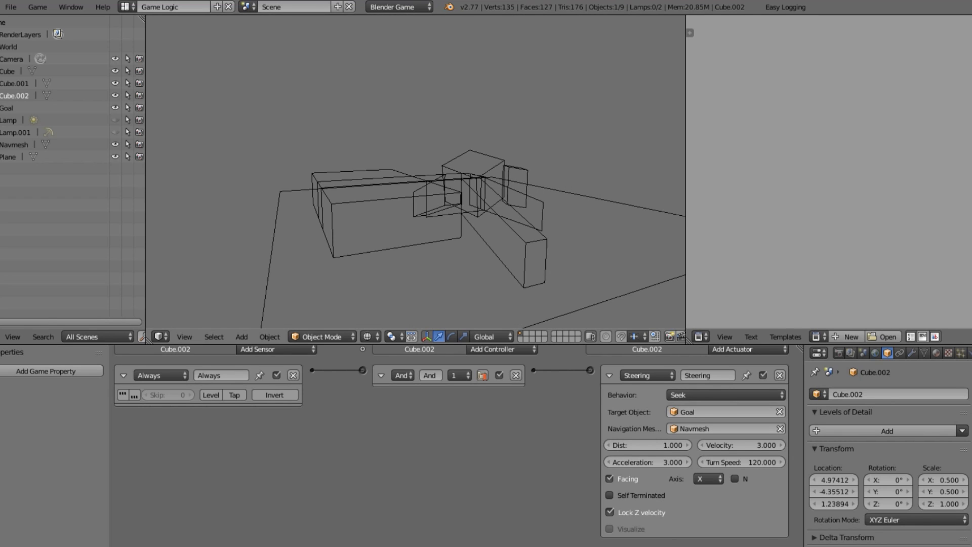
key("Escape")
middle_click_drag(511, 205, 518, 267)
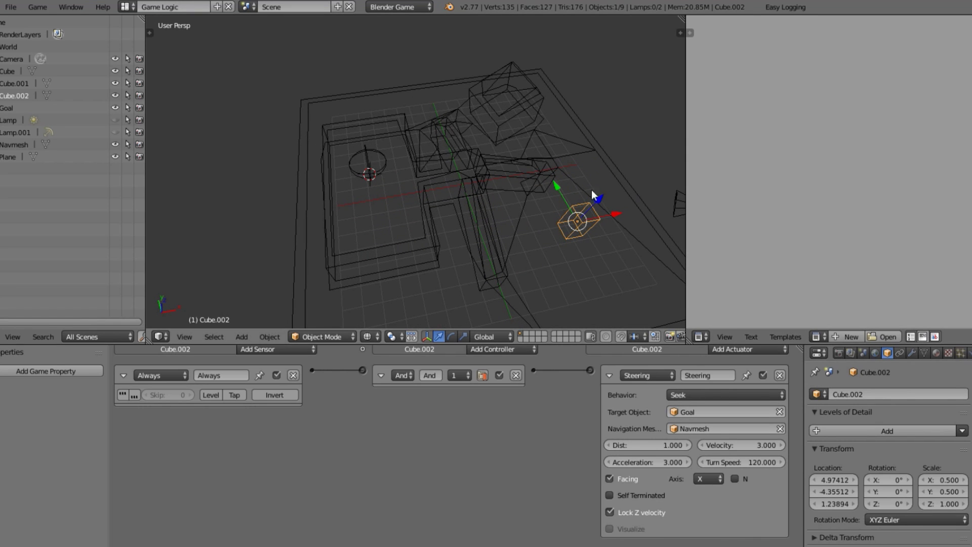
middle_click_drag(591, 190, 578, 160)
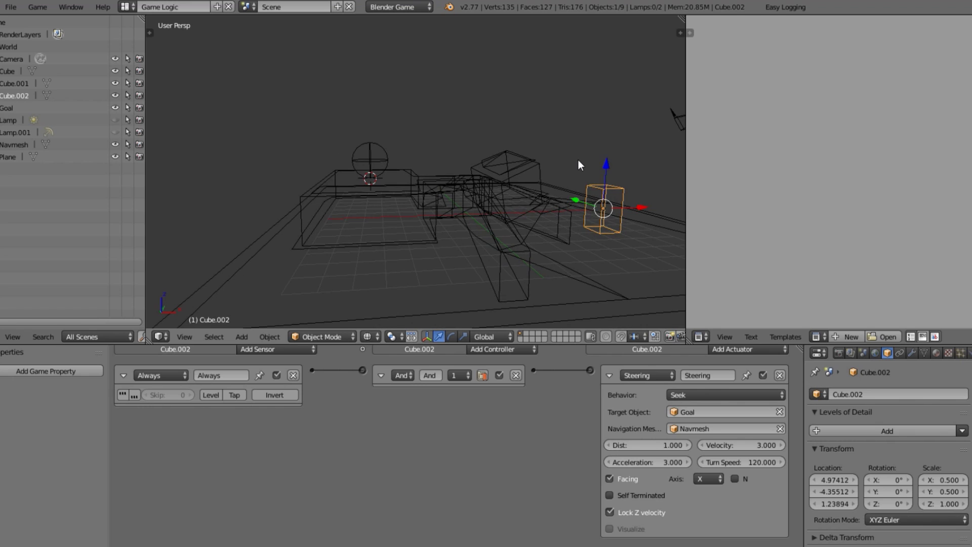
key("p")
key("Escape")
key("p")
key("Escape")
- Set the block's physics type to Dynamic and test-run the game
left_click(963, 355)
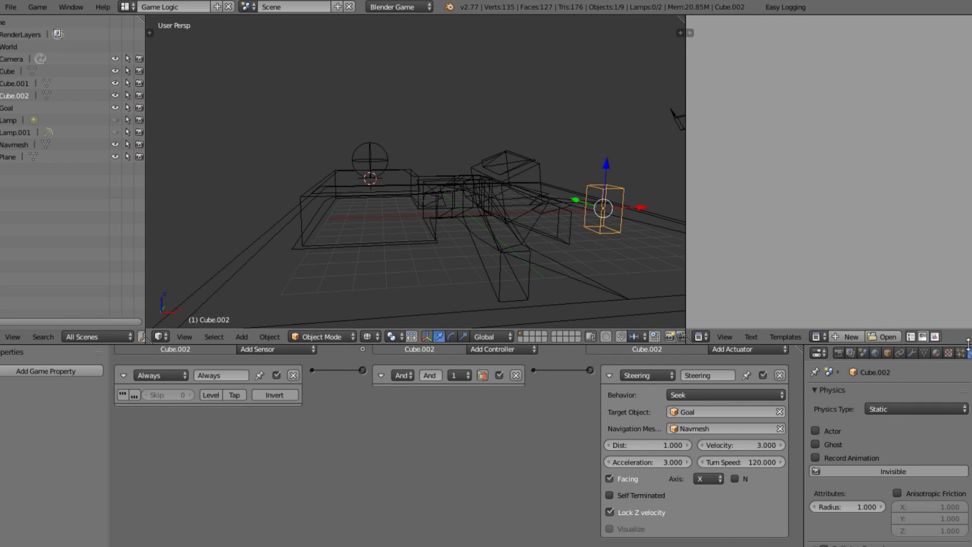
left_click(939, 411)
left_click(930, 366)
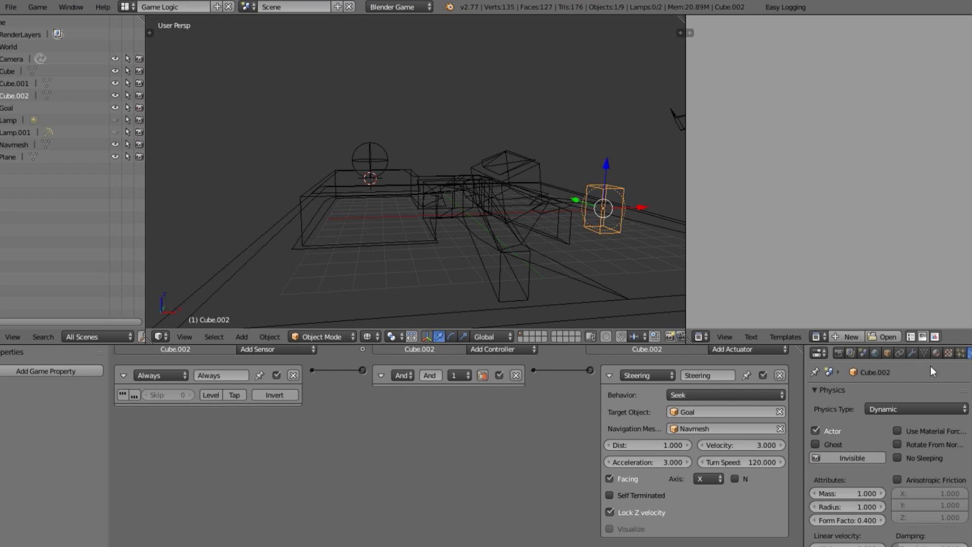
key("p")
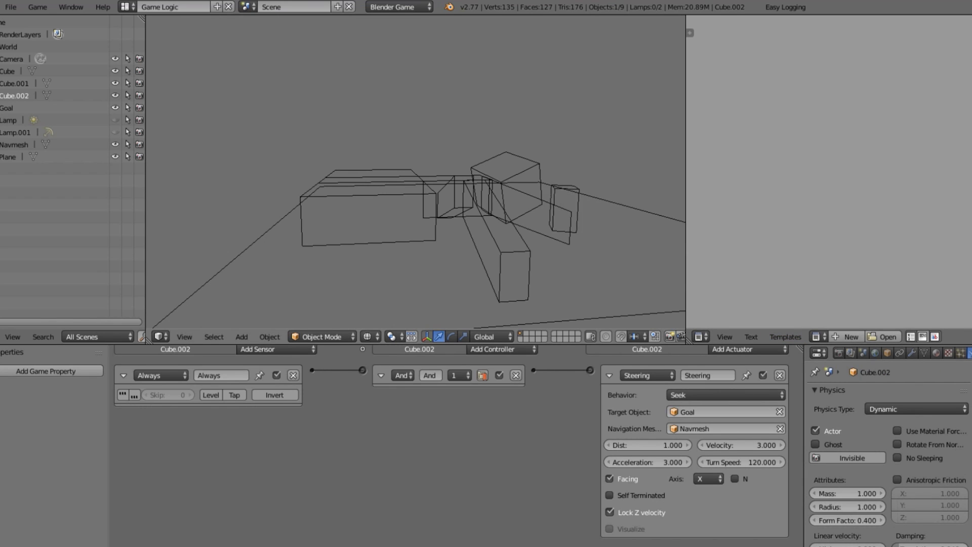
key("Escape")
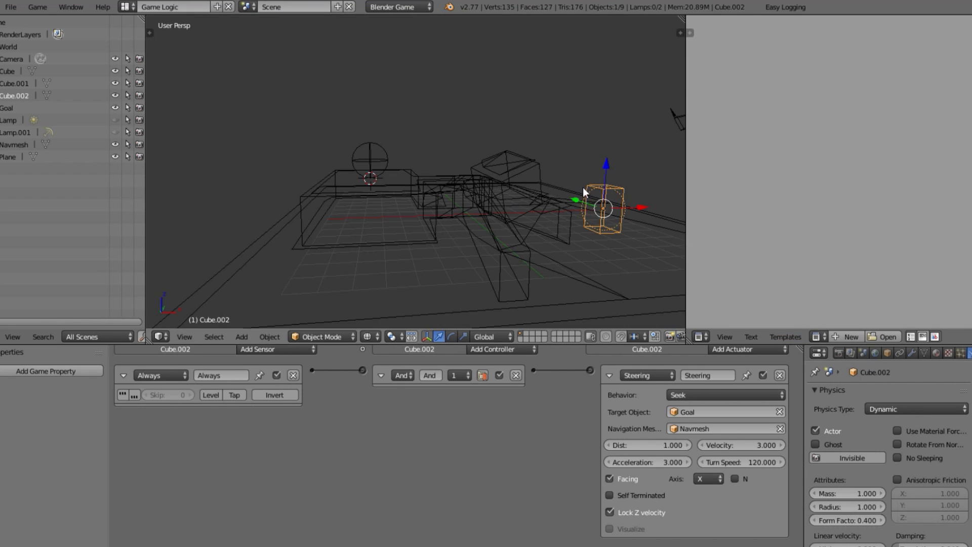
- Show the scene in solid shading and set the block's Steering behavior to Path following
mouse_move(583, 187)
middle_mouse_down()
mouse_move(537, 257)
mouse_move(456, 206)
mouse_move(450, 244)
middle_mouse_up()
key("z")
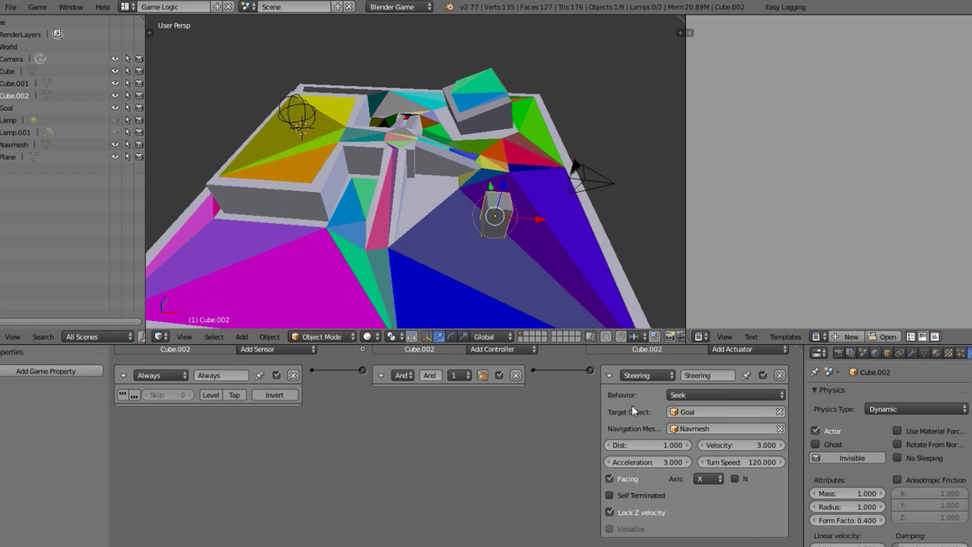
left_click(691, 391)
left_click(705, 398)
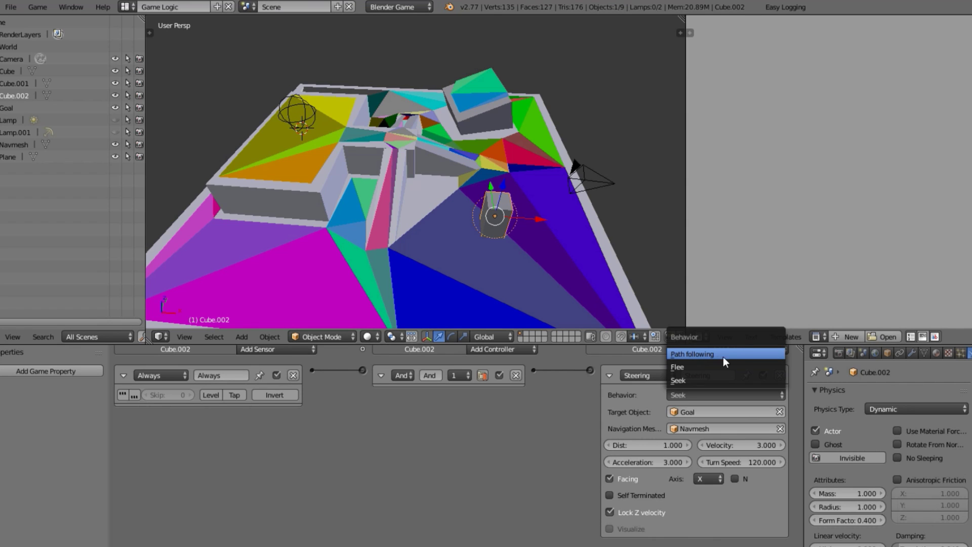
left_click(750, 354)
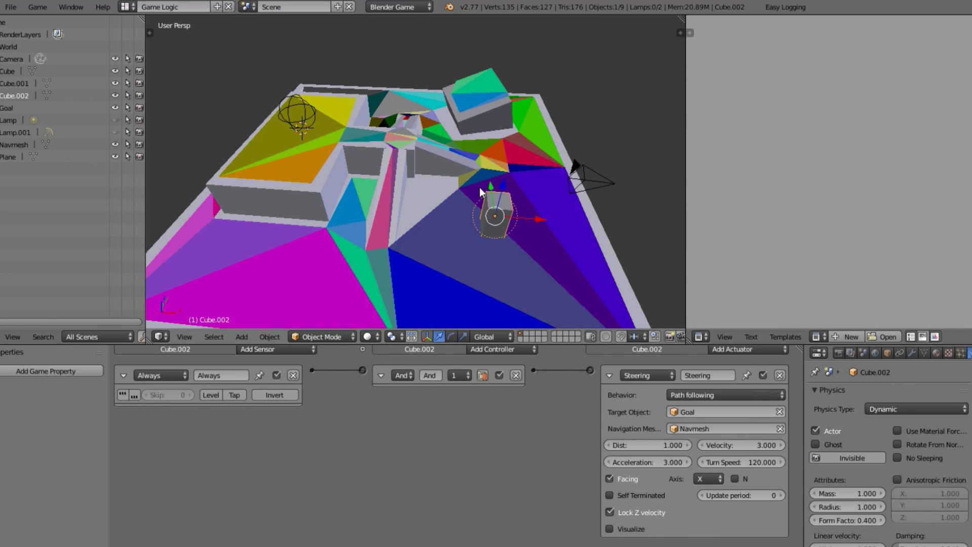
- Switch to wireframe and run the game to examine how the block follows its path to the goal
middle_click_drag(494, 216, 507, 198)
key("z")
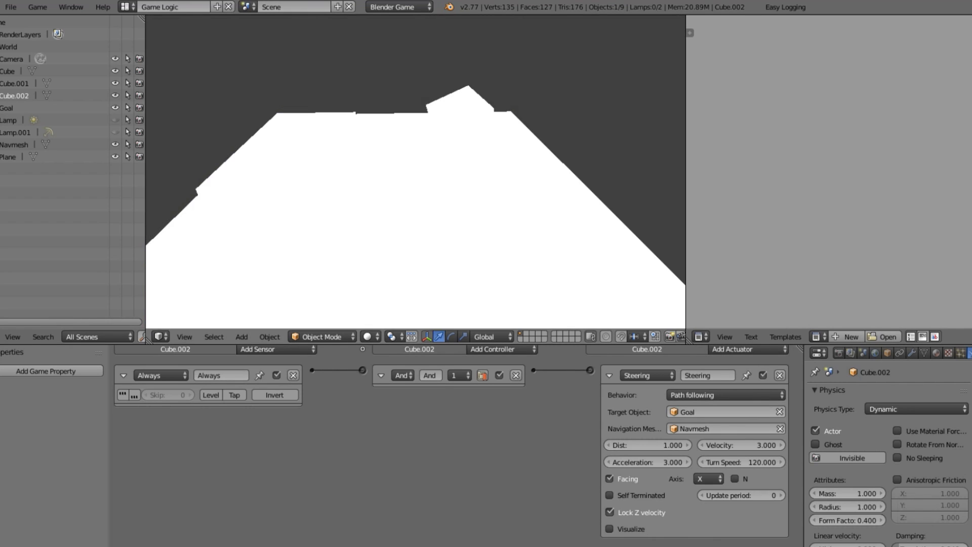
key("p")
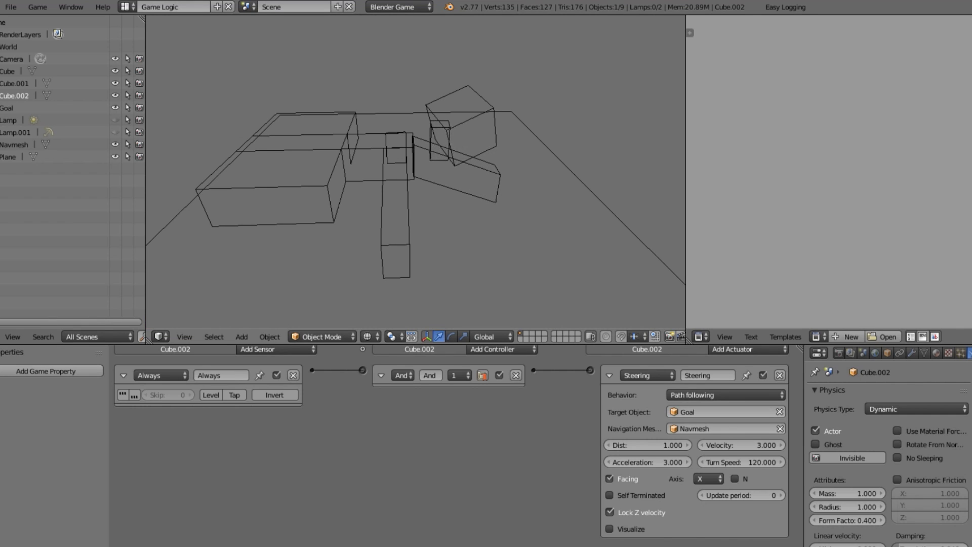
key("Escape")
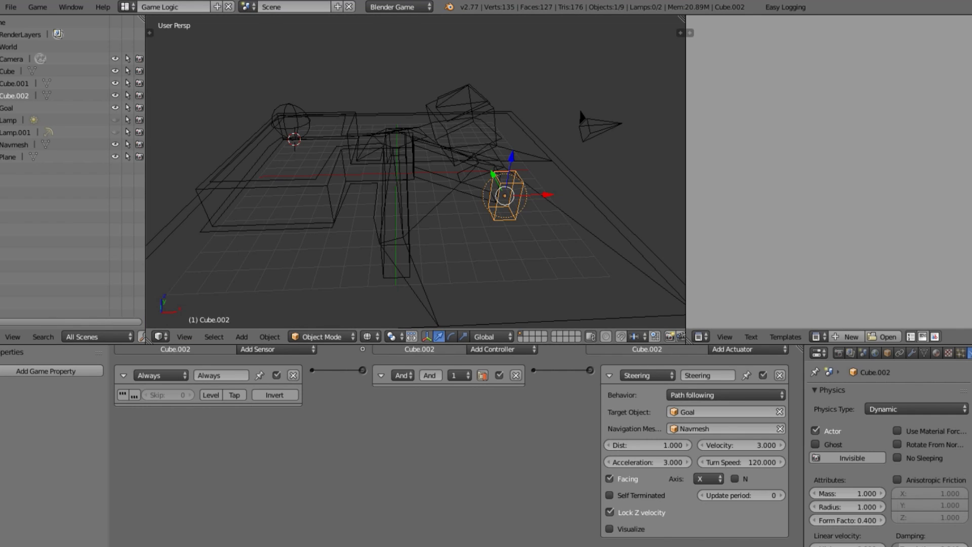
- Enable Visualize on the Steering actuator and run the game to view the drawn path
left_click(610, 529)
key("p")
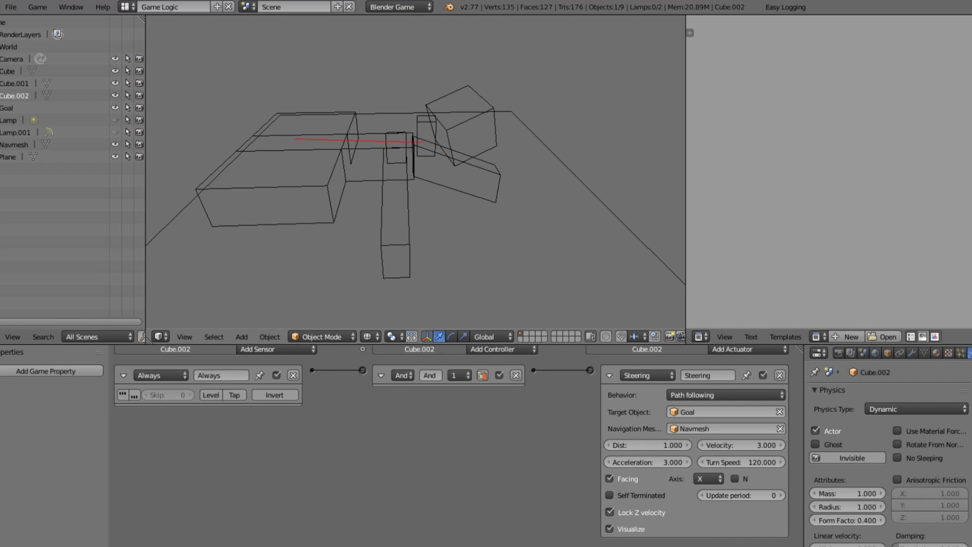
key("Escape")
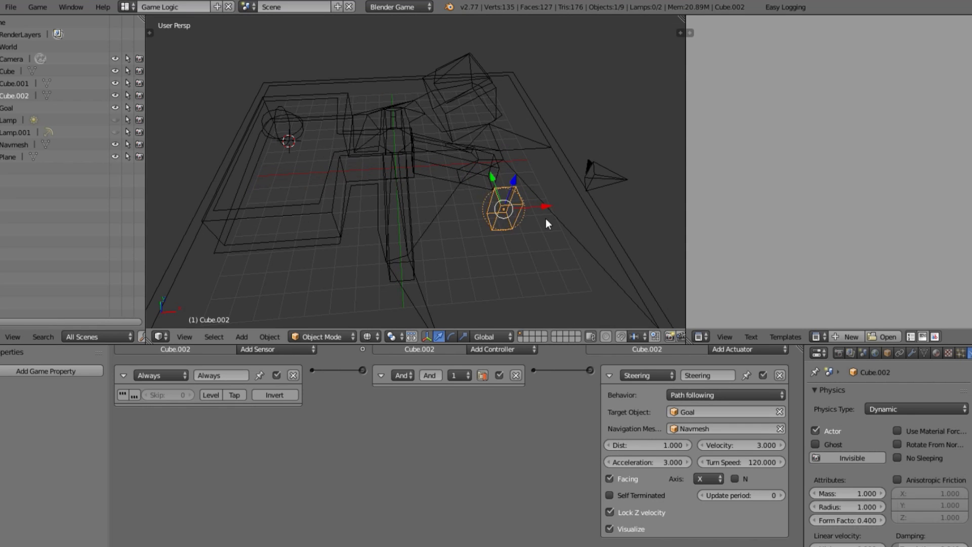
- Move the block to the outer end of the long narrow wall and test-run its path to the goal
key("g")
left_click(427, 286)
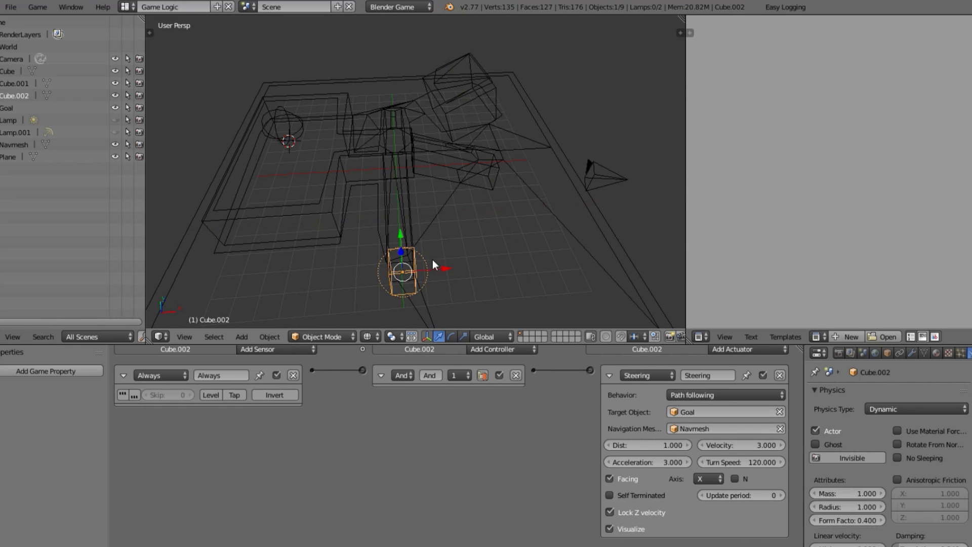
middle_click_drag(432, 260, 572, 192)
key("p")
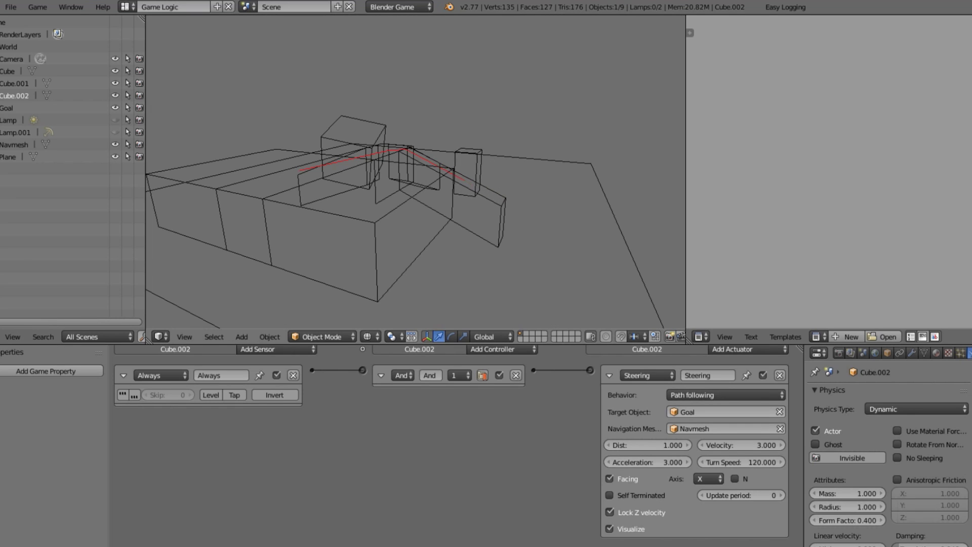
key("Escape")
- Move the block horizontally to open ground beyond the long narrow wall and run the game again
middle_click_drag(570, 180, 555, 269)
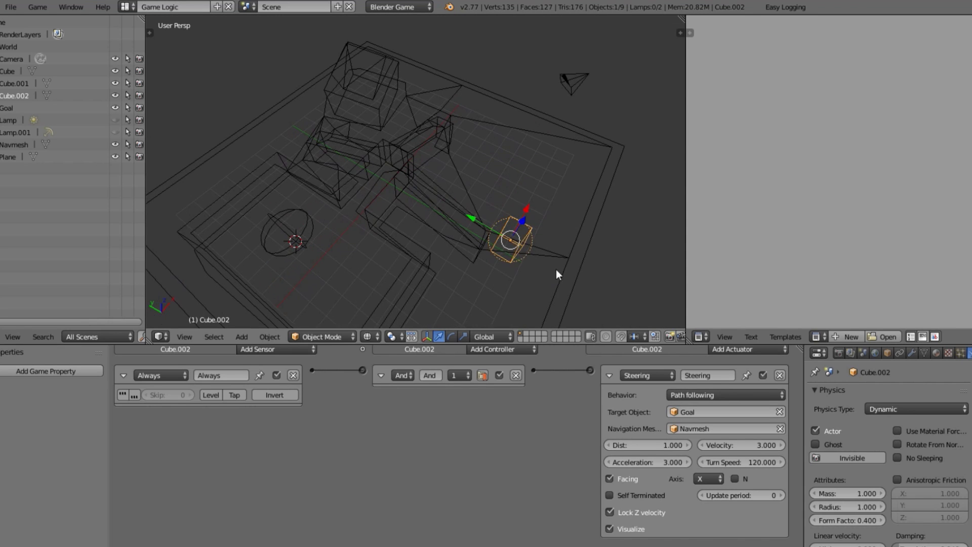
key("g")
key("shift+z")
left_click(563, 247)
key("p")
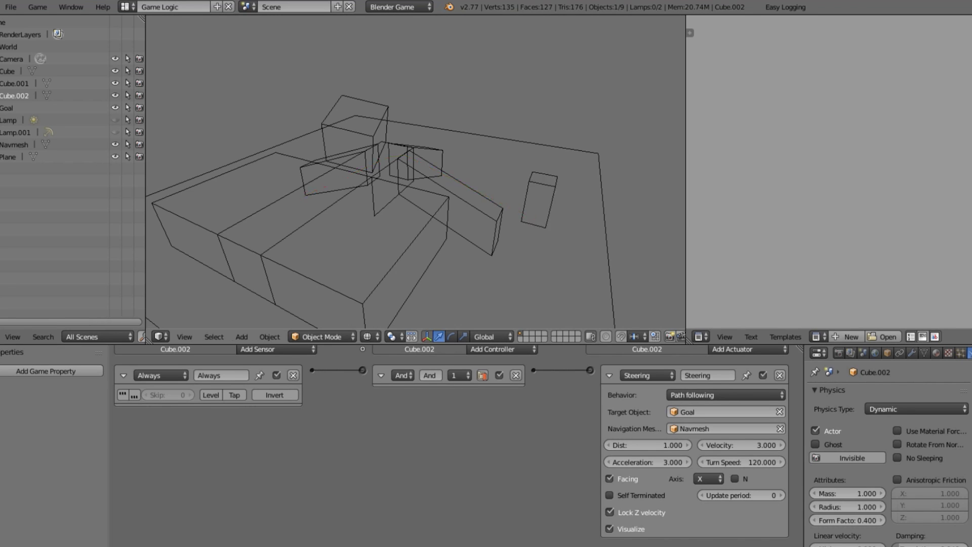
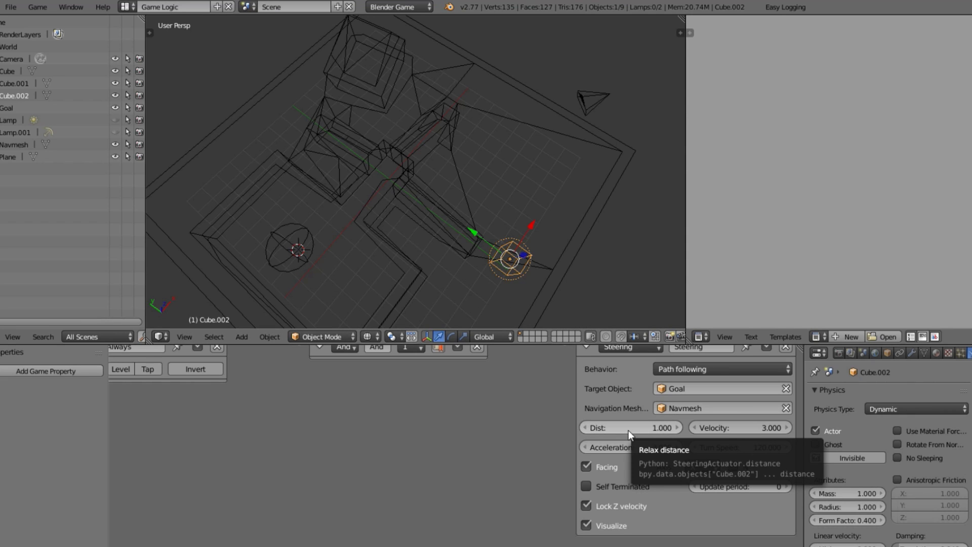
middle_click_drag(341, 257, 280, 126)
right_click(281, 127)
right_click(278, 129)
right_click(433, 233)
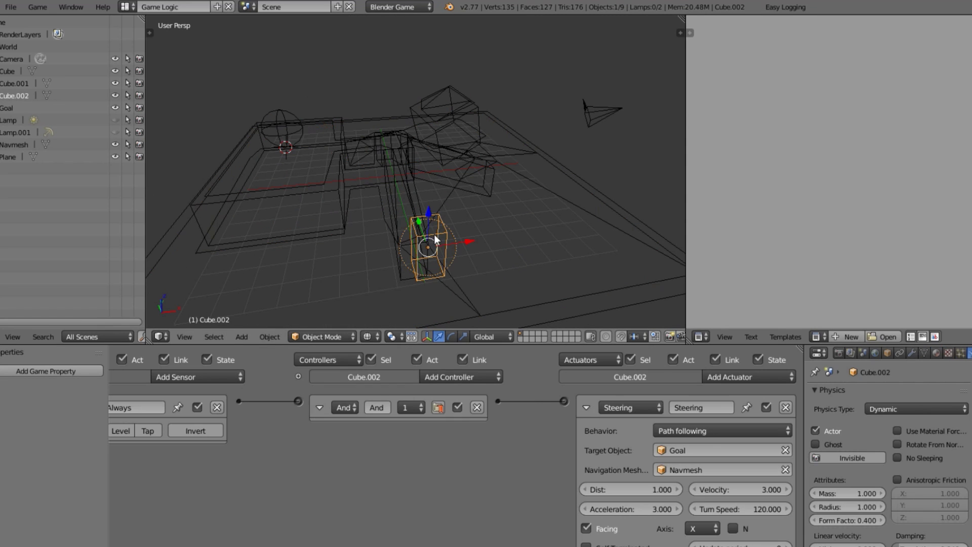
- Try Metric units in the scene settings and switch them back to None
left_click(874, 353)
left_click(864, 354)
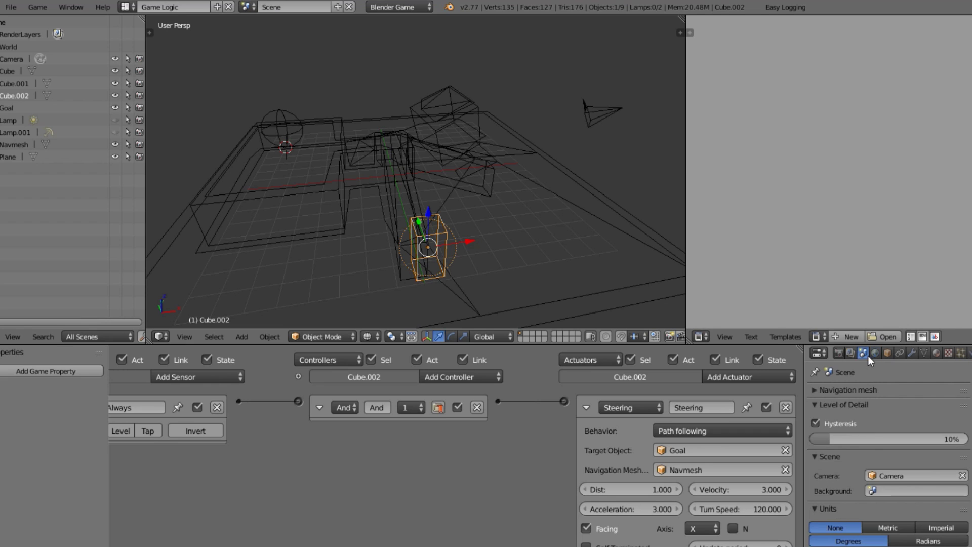
scroll(871, 445, "down", 3)
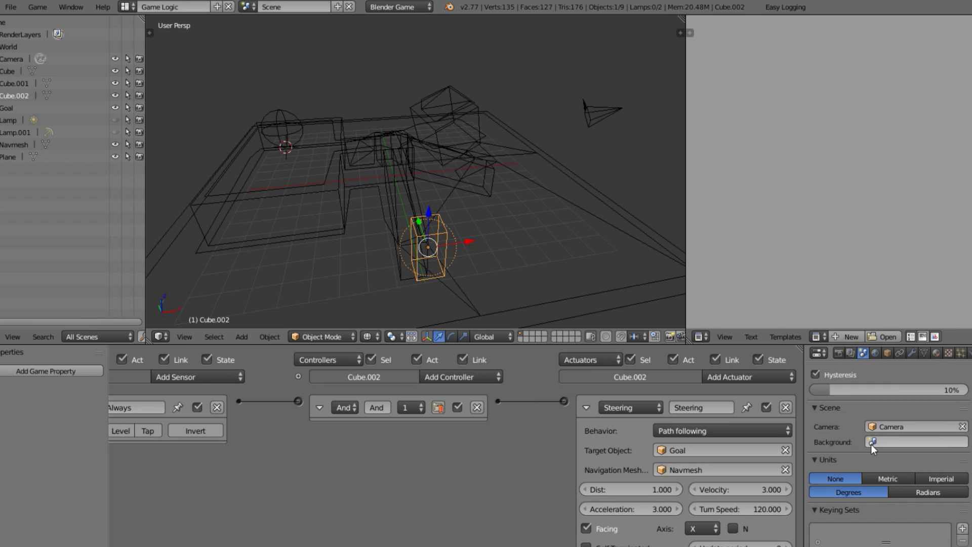
left_click(893, 477)
left_click(846, 477)
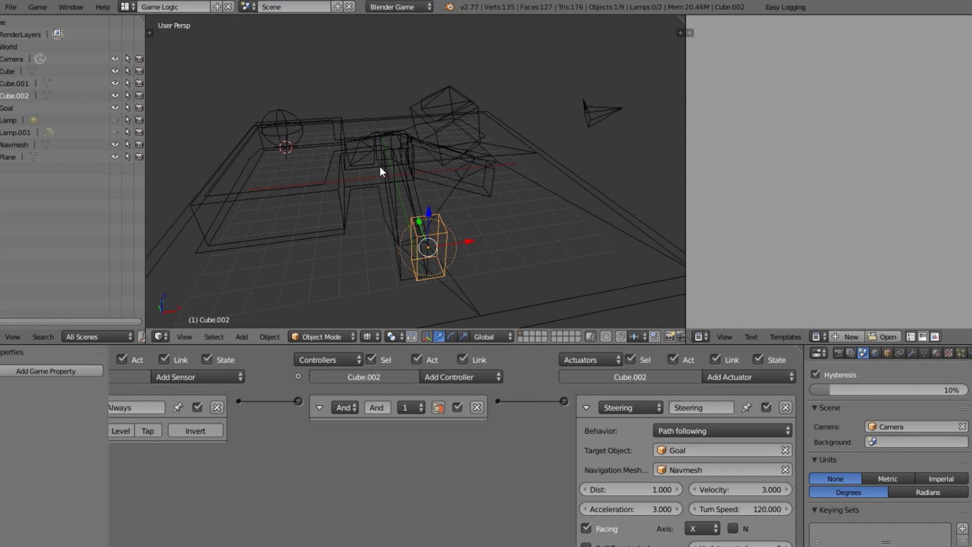
- Examine the block and the Goal empty from the opposite side of the level to compare their positions
middle_click_drag(379, 167, 414, 179)
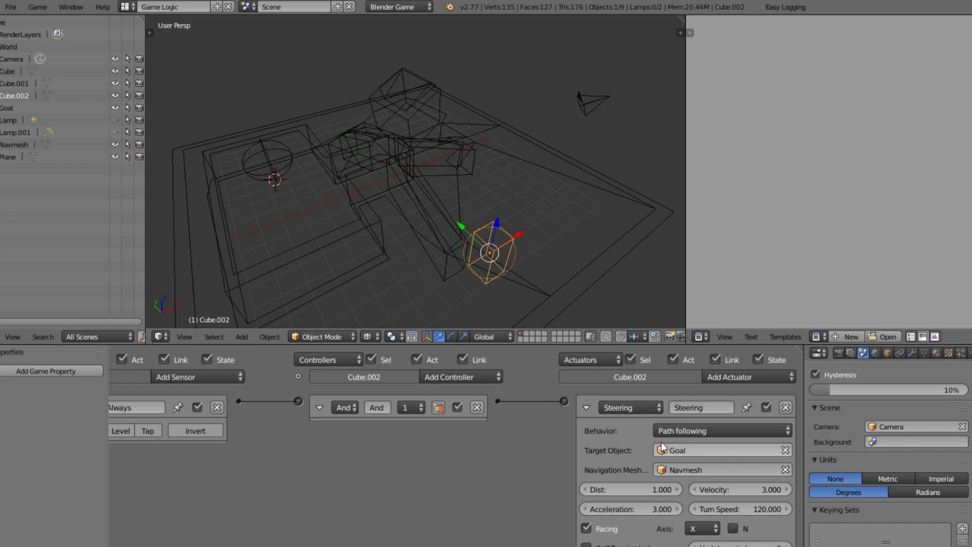
right_click(284, 170)
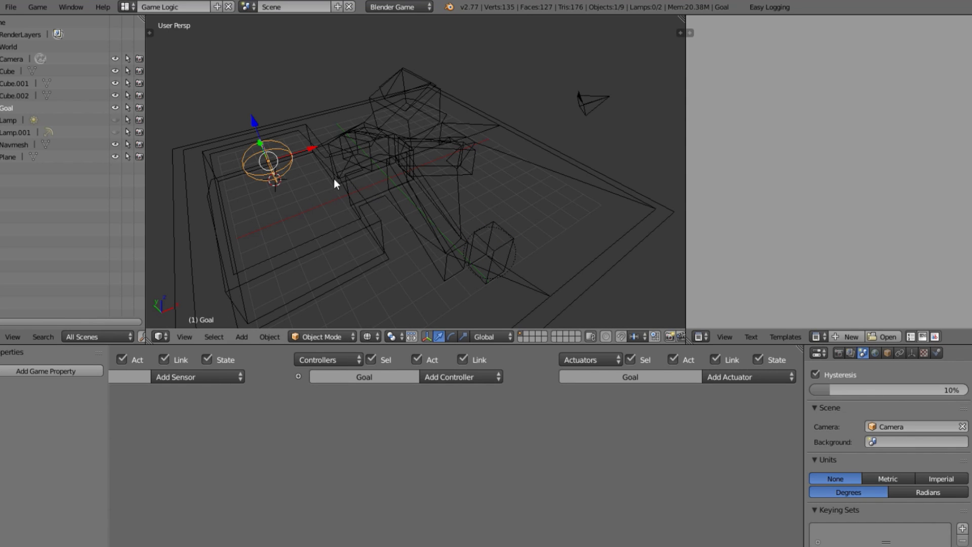
middle_click_drag(226, 162, 337, 154)
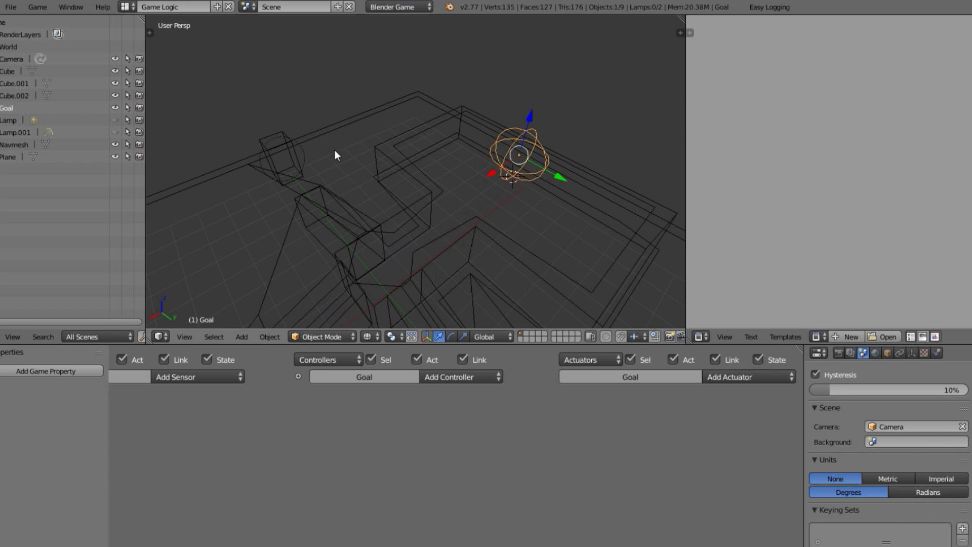
right_click(288, 148)
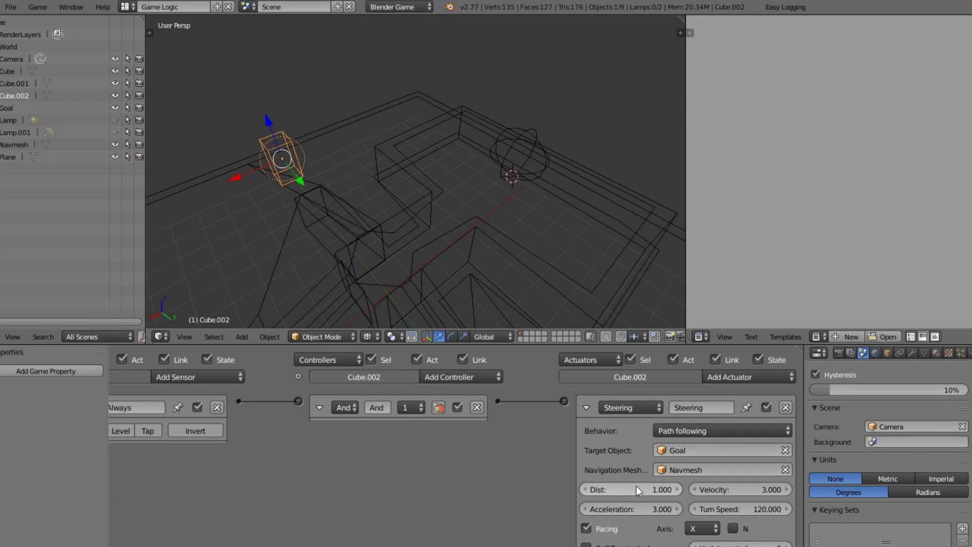
right_click(530, 173)
right_click(530, 173)
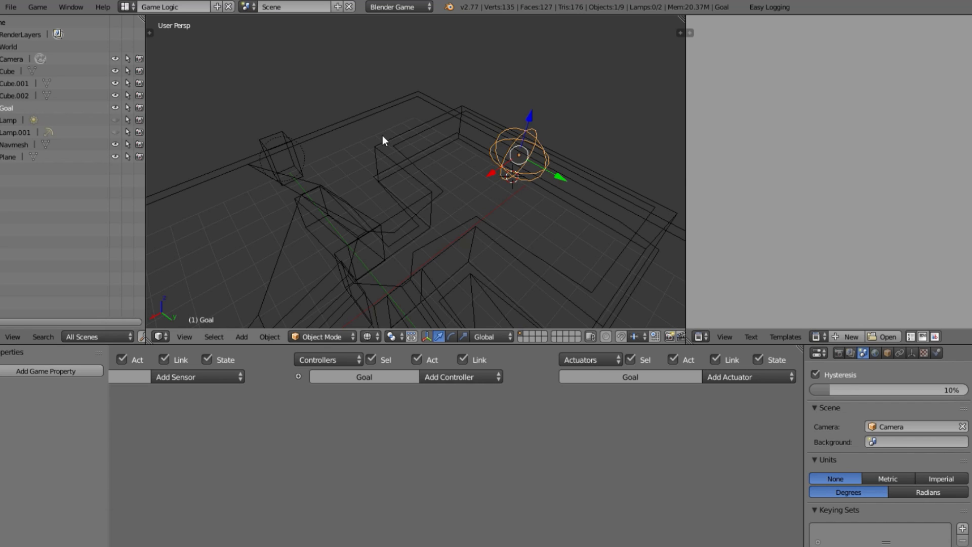
right_click(283, 153)
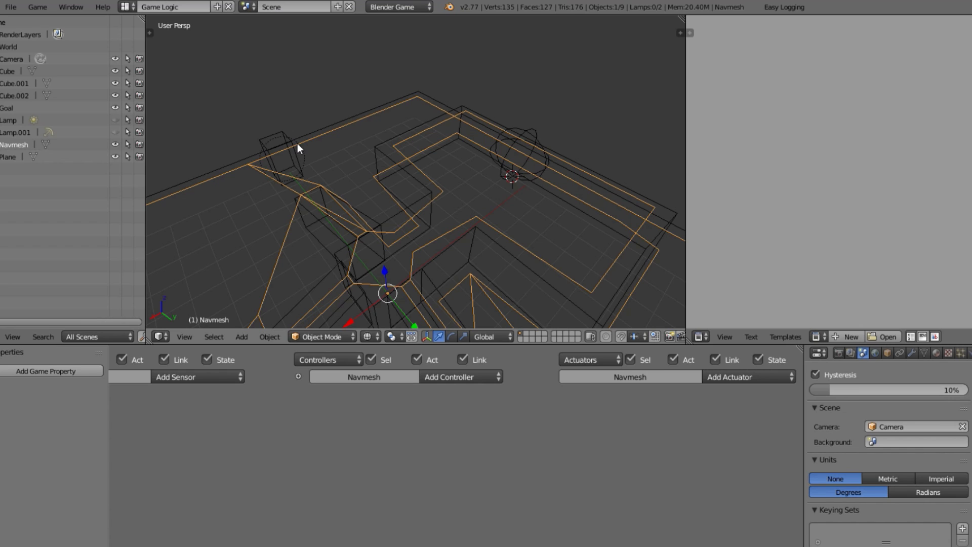
right_click(513, 173)
right_click(515, 173)
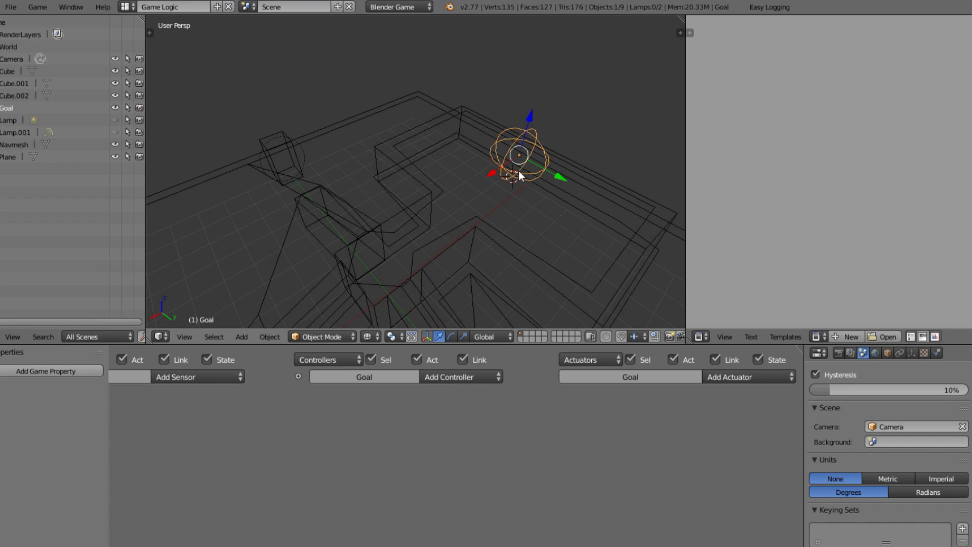
- Set Dist to 3 on the block's Steering actuator and run the game twice to see where it stops
right_click(283, 174)
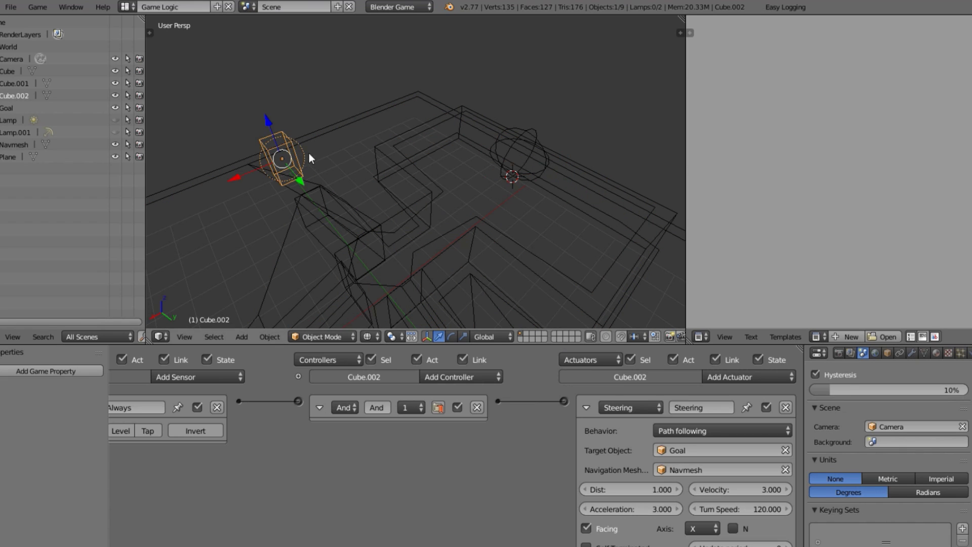
left_click(654, 492)
type("3")
key("Return")
key("p")
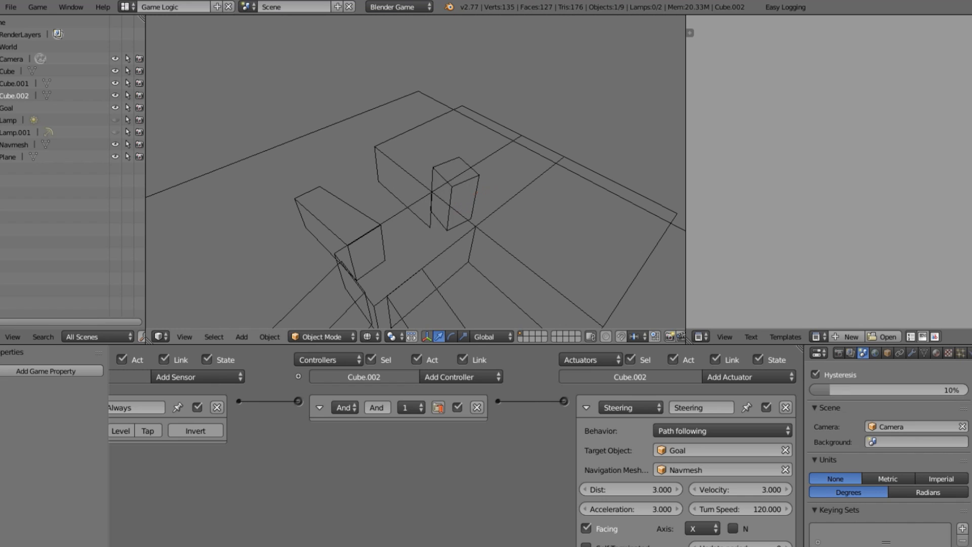
key("Escape")
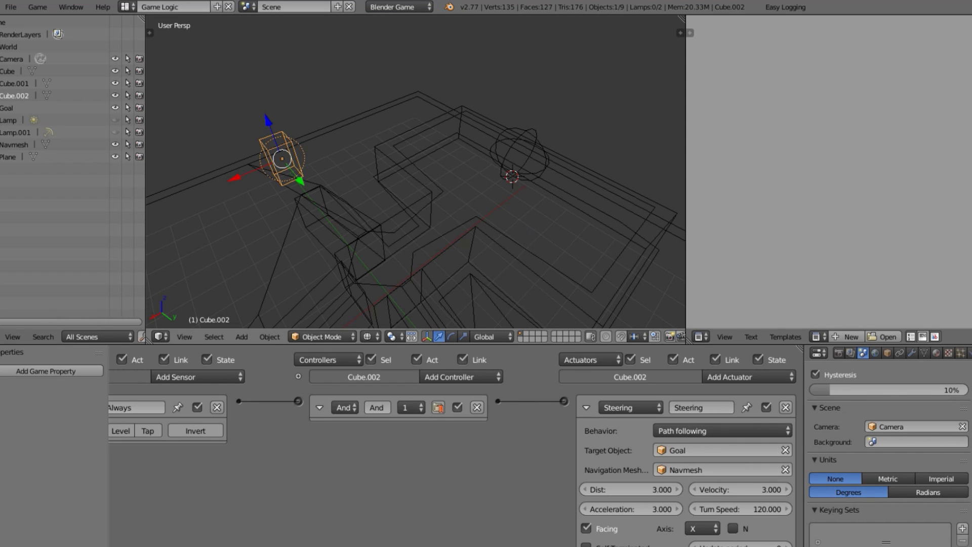
key("p")
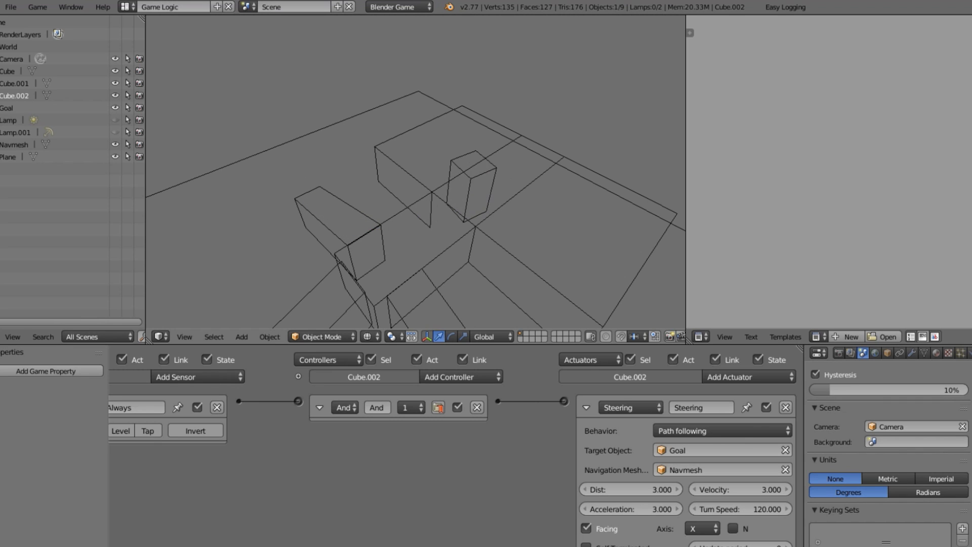
key("Escape")
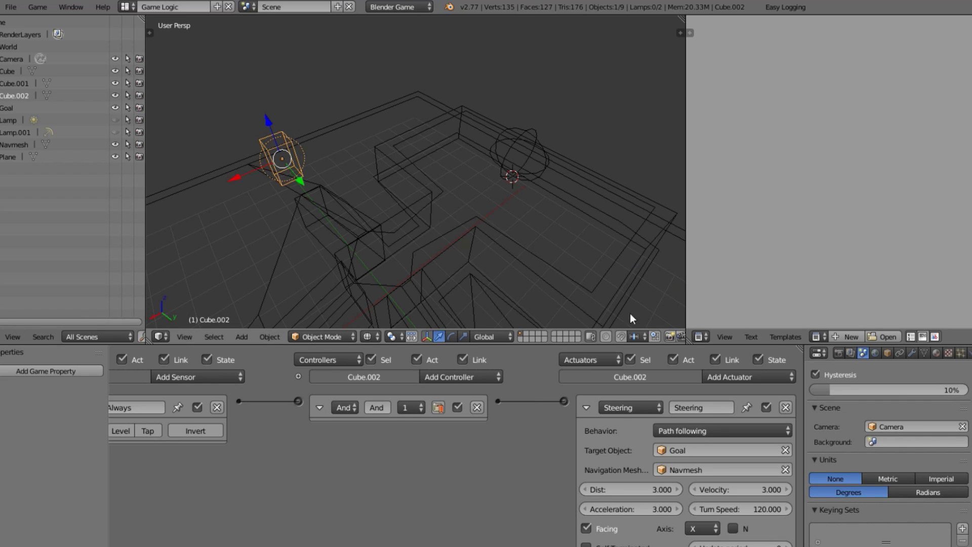
- Set the Steering actuator's Dist to 10 and run the game to check the block's stopping distance
scroll(727, 493, "down", 2)
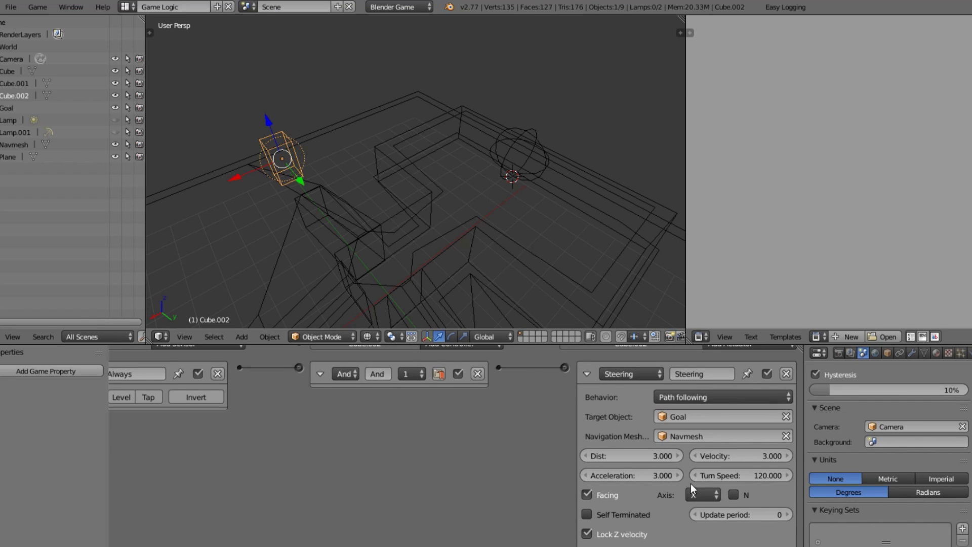
left_click(653, 457)
type("10")
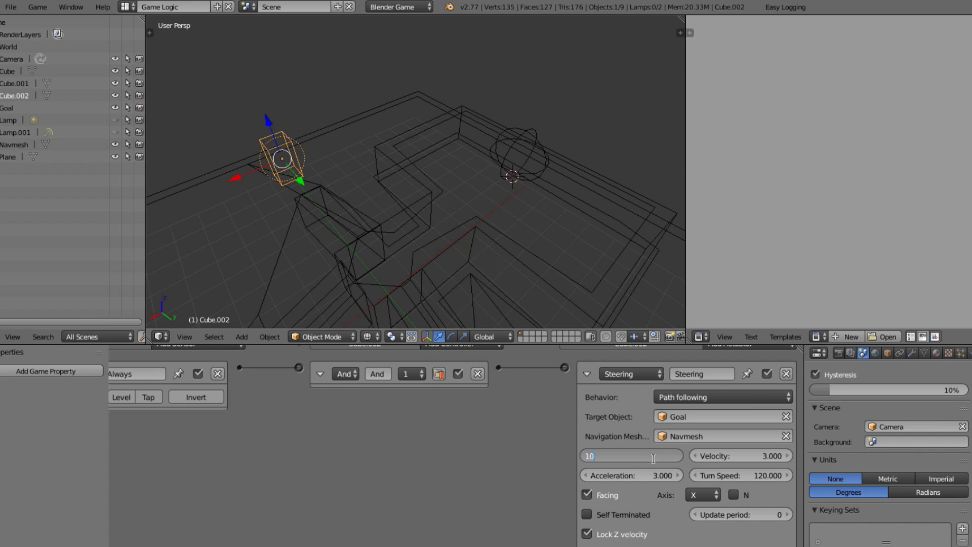
key("Return")
key("p")
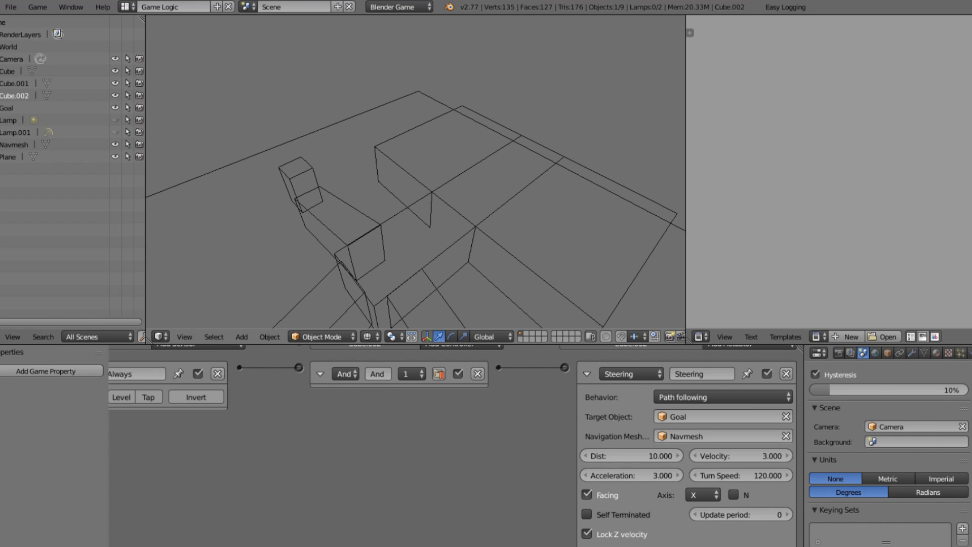
key("Escape")
- Set the Steering actuator's Dist back to 1
left_click(655, 457)
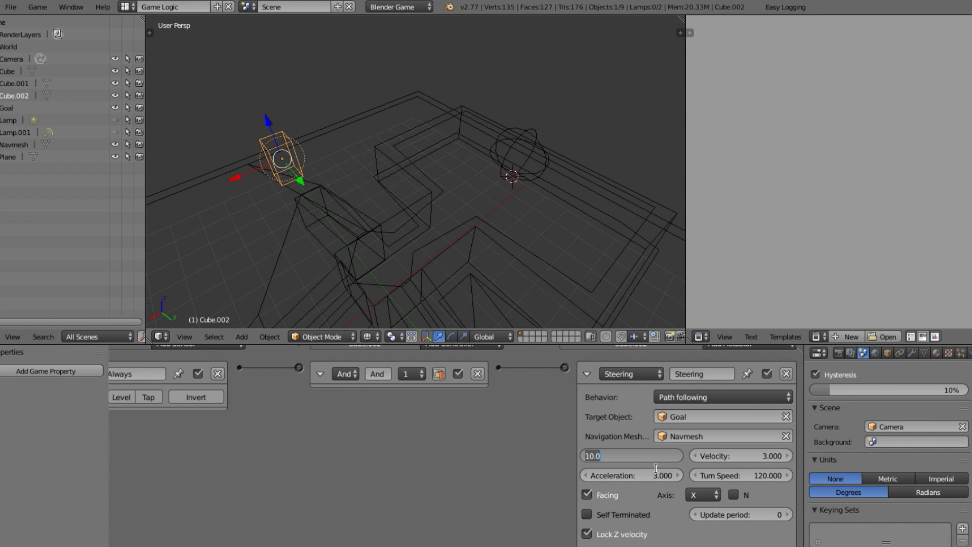
type("1")
key("Return")
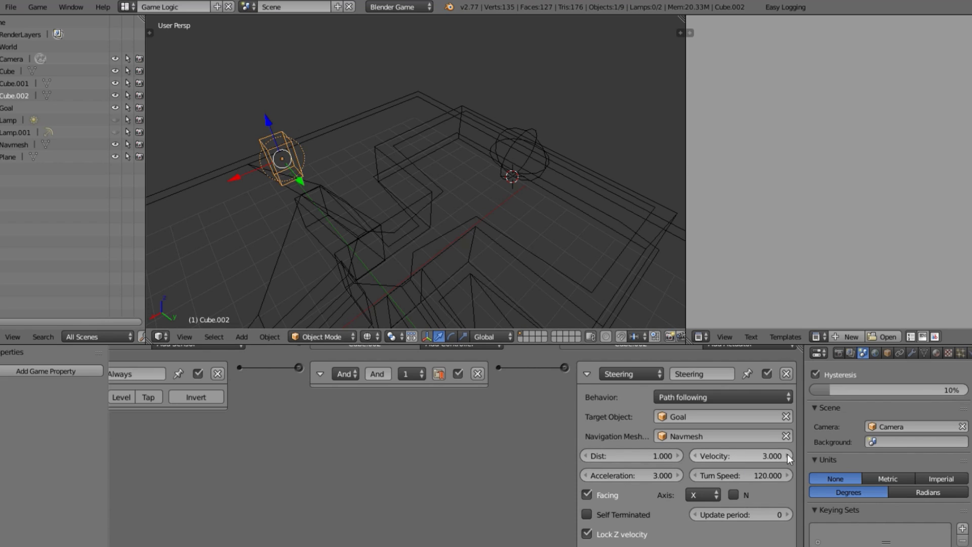
- Set the Steering actuator's Velocity to 6 and run the game to observe the block's speed
left_click(762, 455)
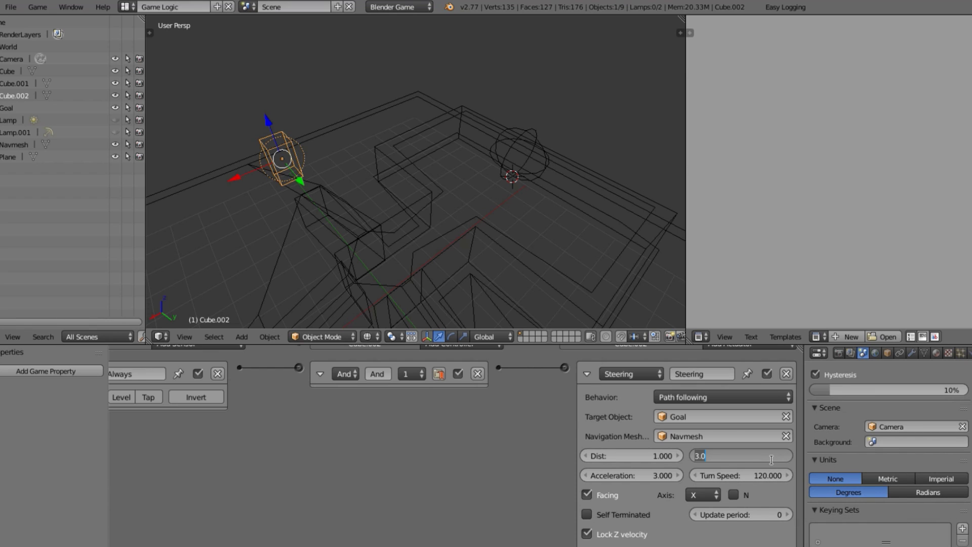
type("6")
key("Return")
key("p")
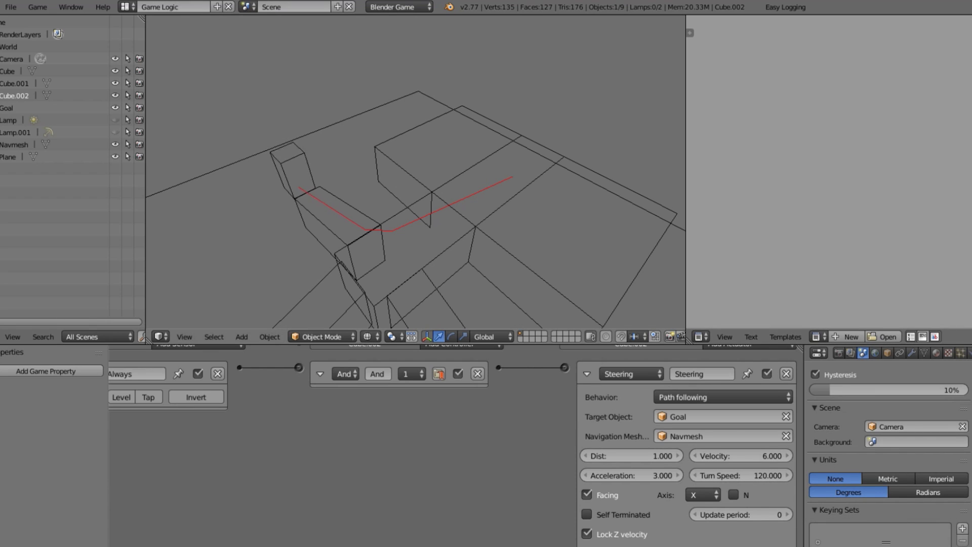
key("Escape")
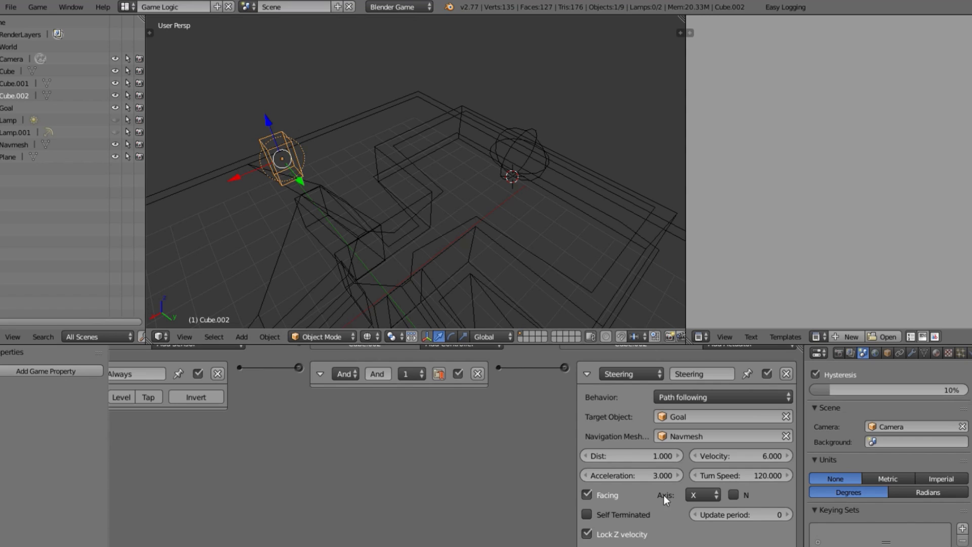
- Set the Steering actuator's Update period to 100
scroll(663, 496, "up", 2)
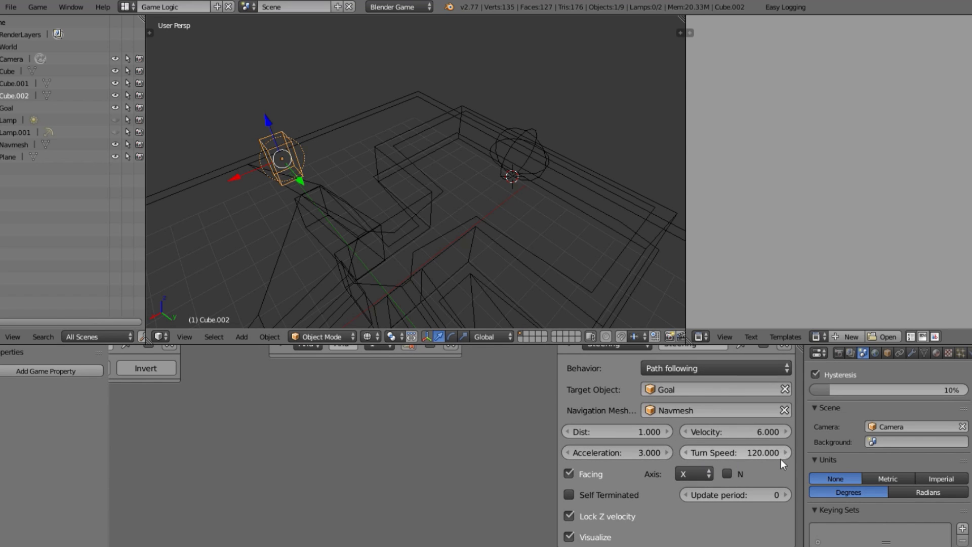
left_click(709, 367)
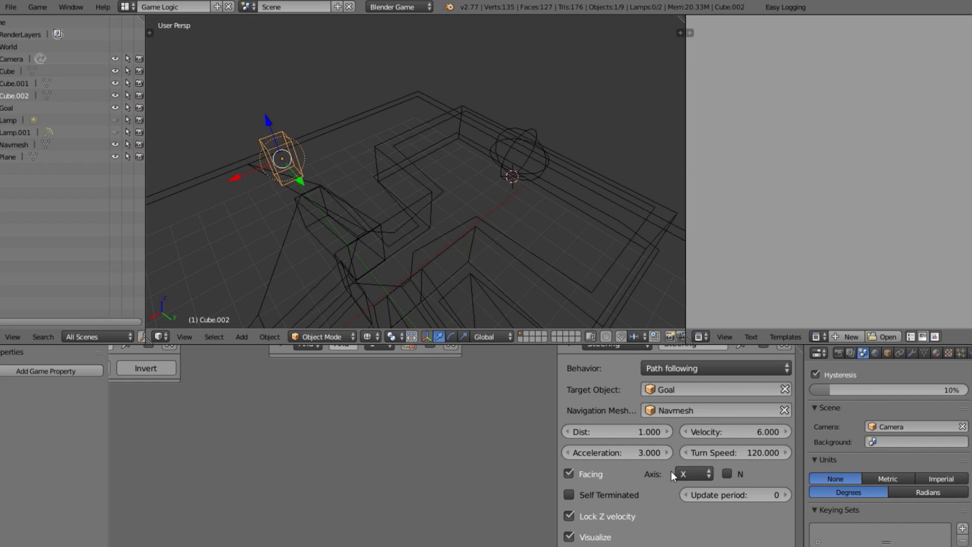
scroll(674, 459, "down", 1)
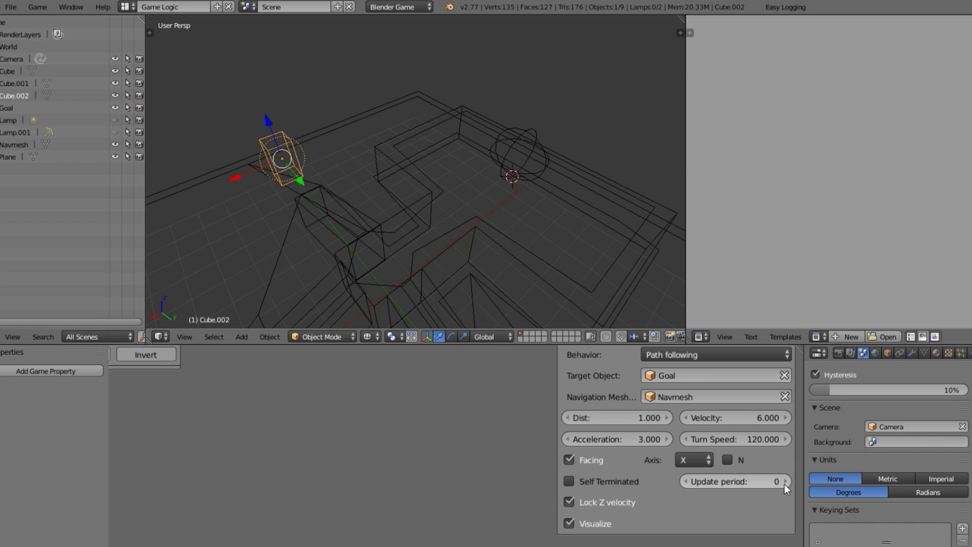
left_click(759, 480)
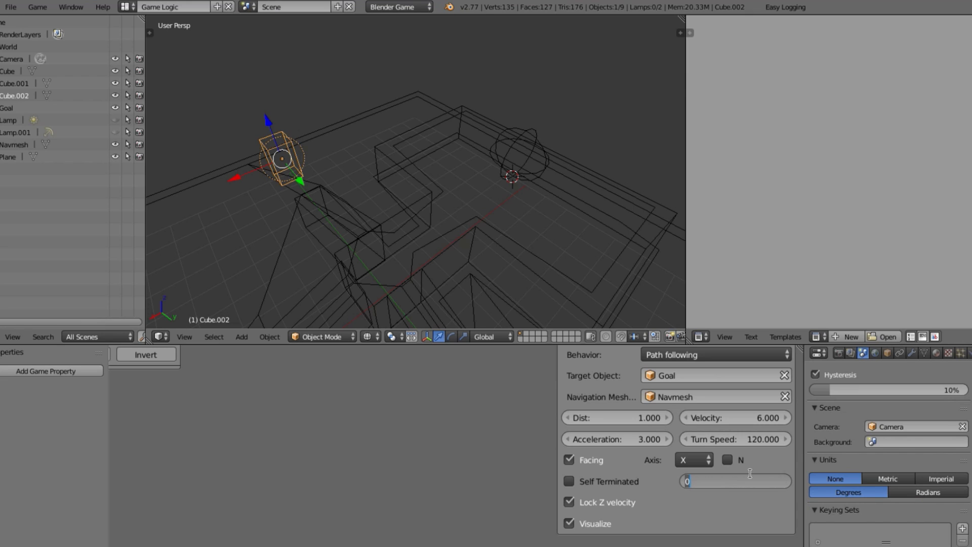
type("100")
key("Return")
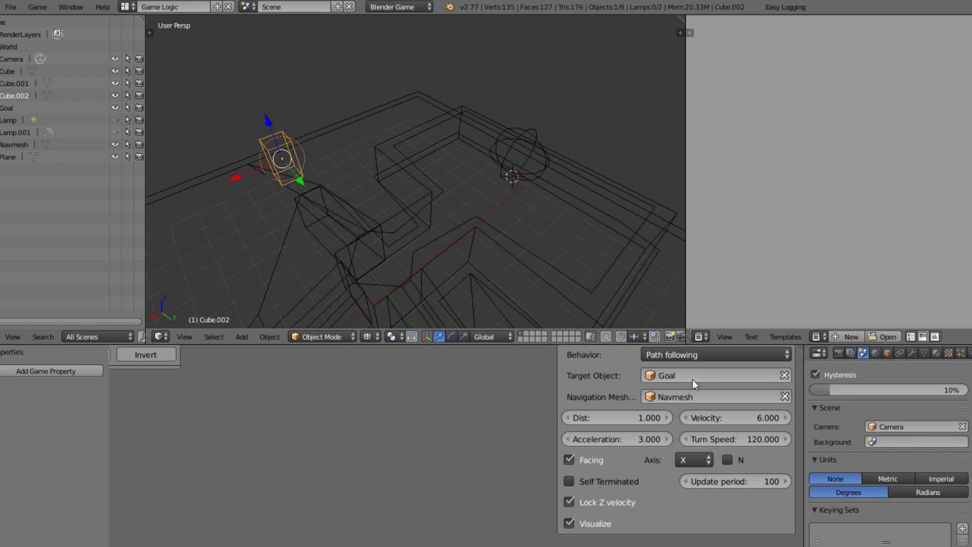
- Set the Steering actuator's Update period to 1000 and run the game several times to watch the drawn path
left_click(729, 479)
type("1000")
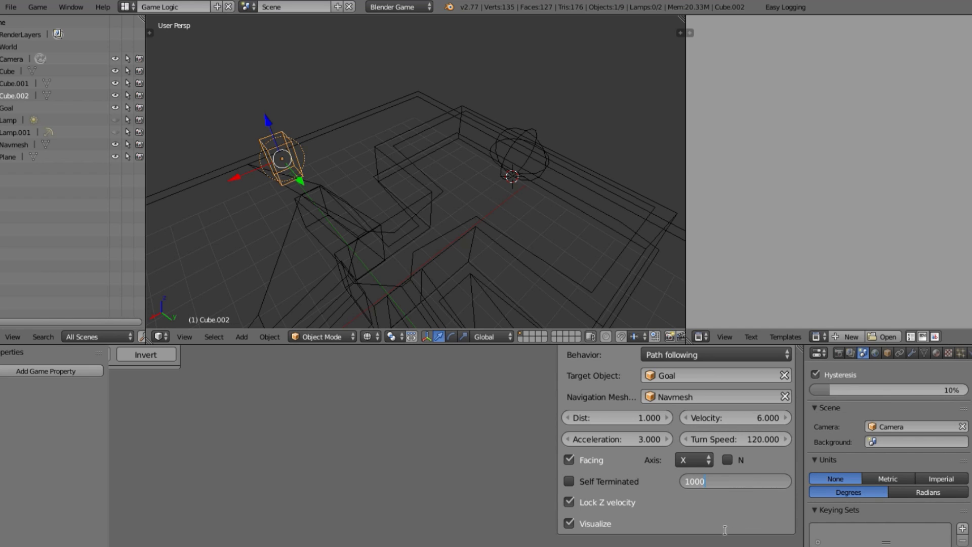
key("Return")
key("p")
key("Escape")
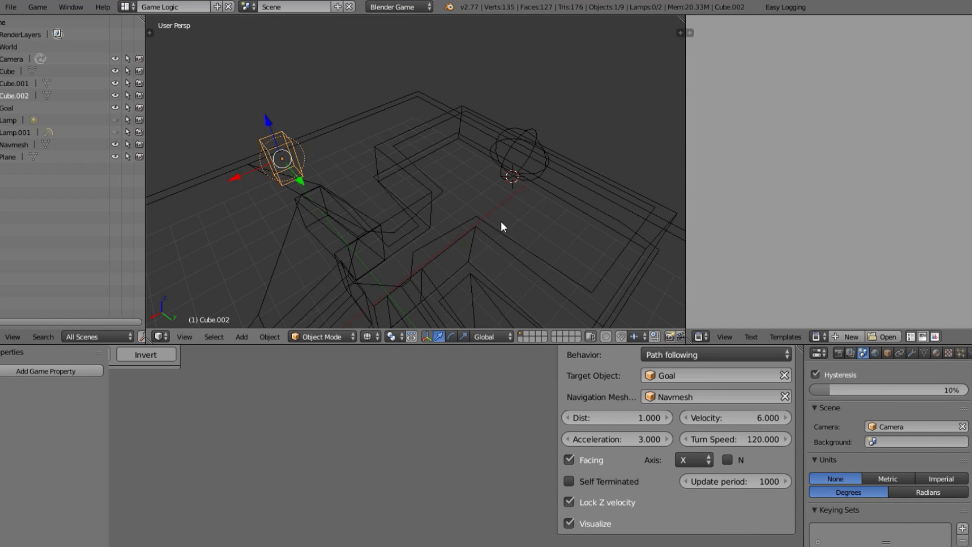
key("p")
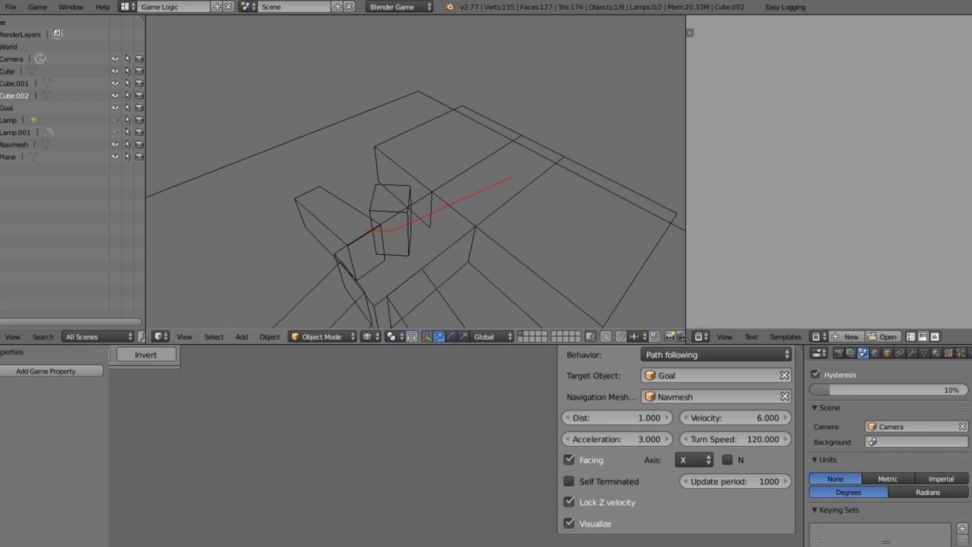
key("Escape")
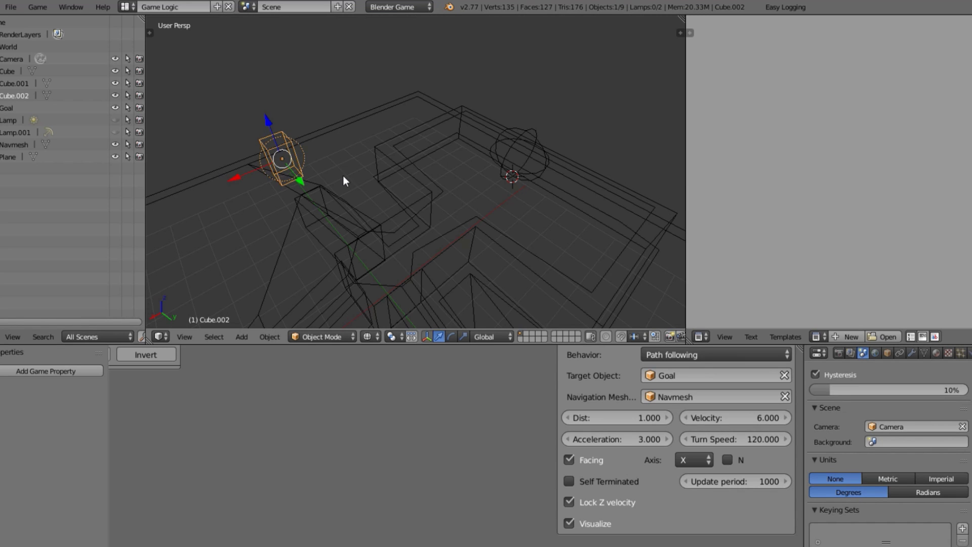
key("p")
key("Escape")
- Set the Steering actuator's Update period to 0 and run the game twice to watch the drawn path
left_click(773, 481)
type("0")
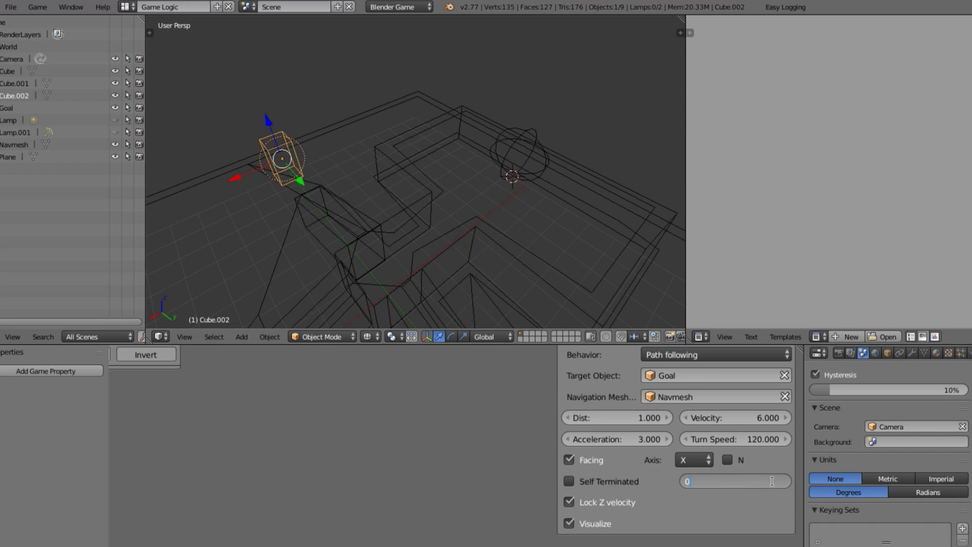
key("Return")
key("p")
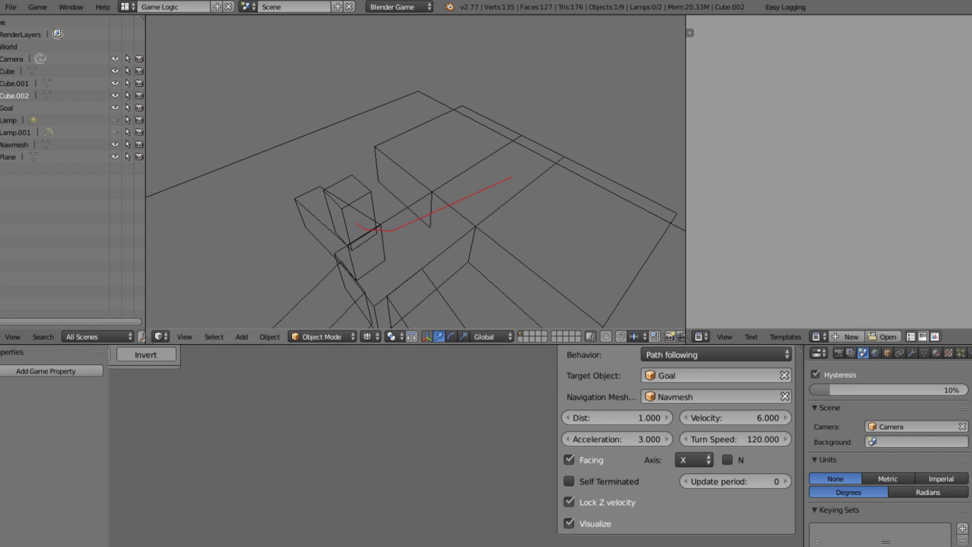
key("Escape")
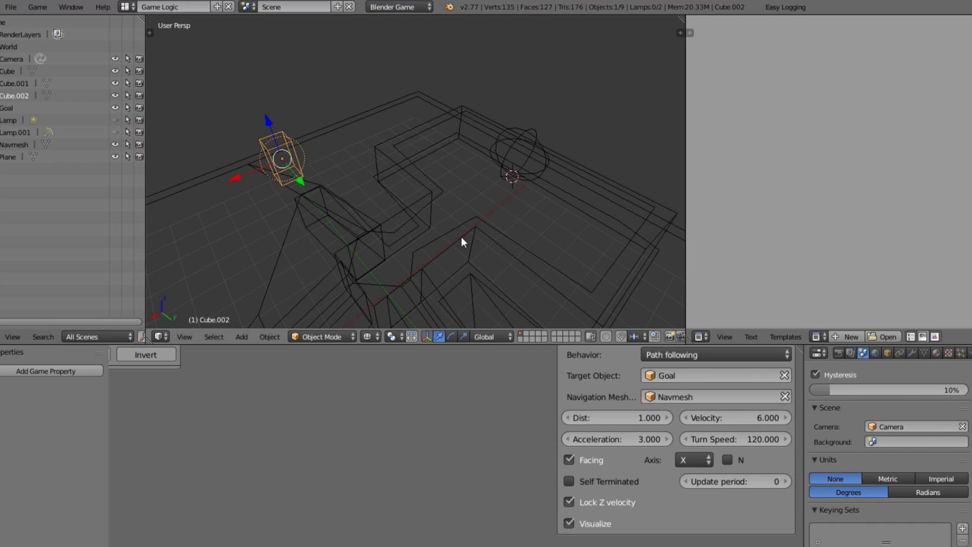
key("p")
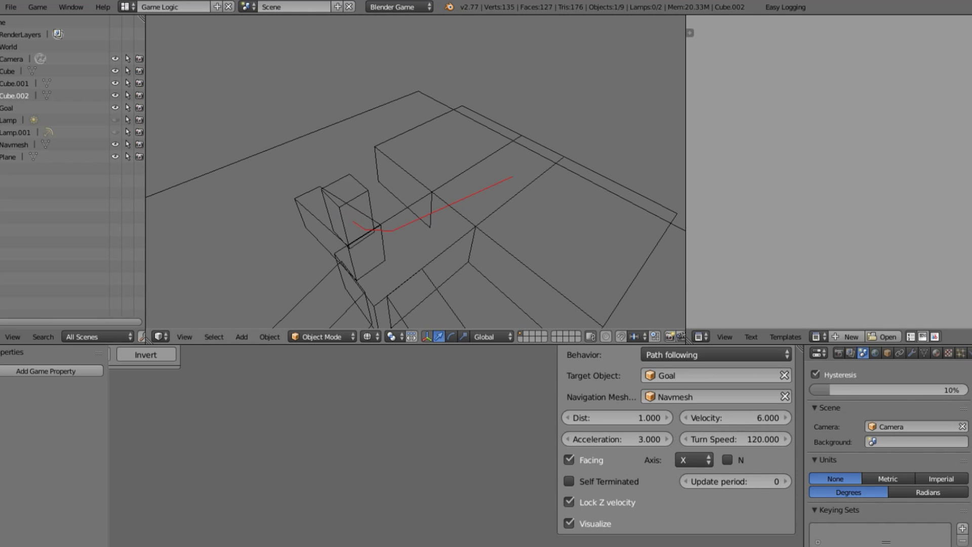
key("Escape")
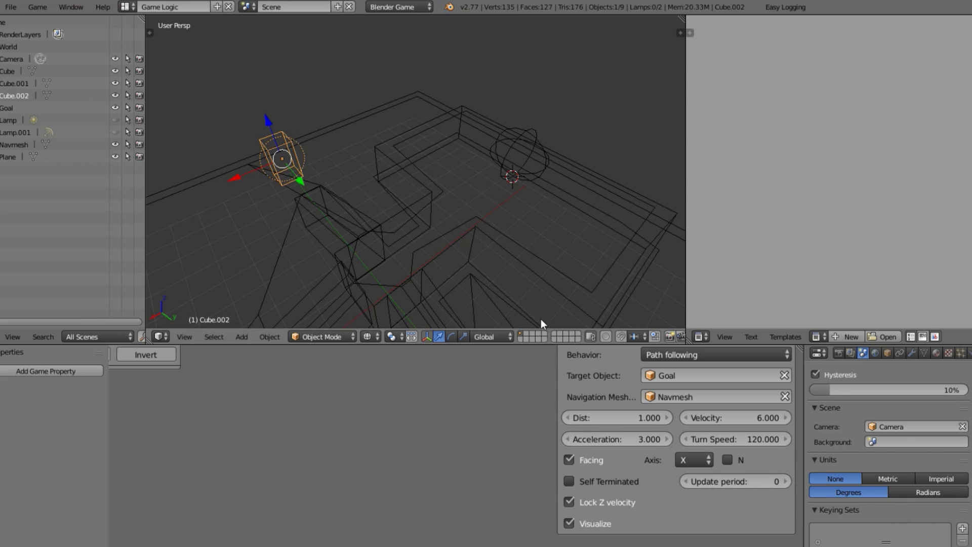
- Enable Self Terminated on the Steering actuator and run the game to observe the block at the goal
left_click(569, 484)
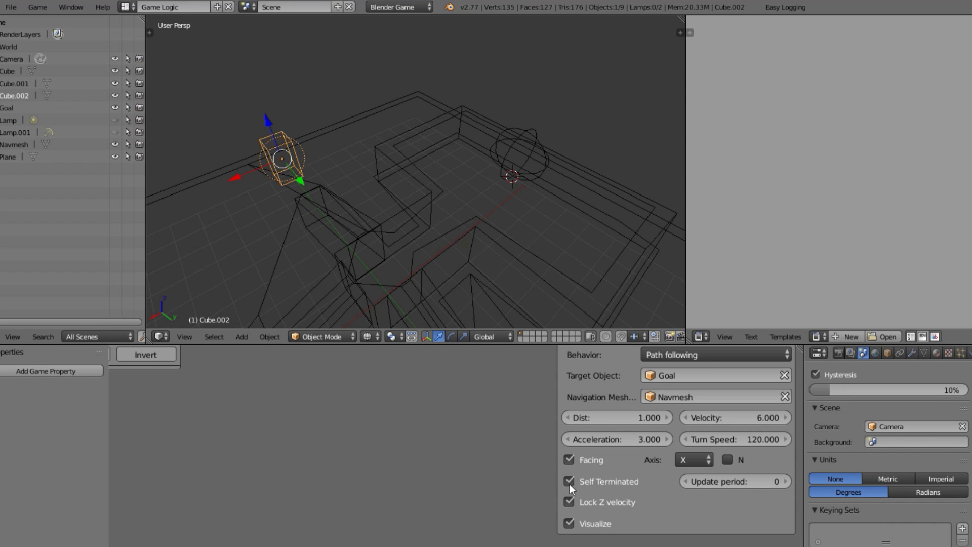
key("p")
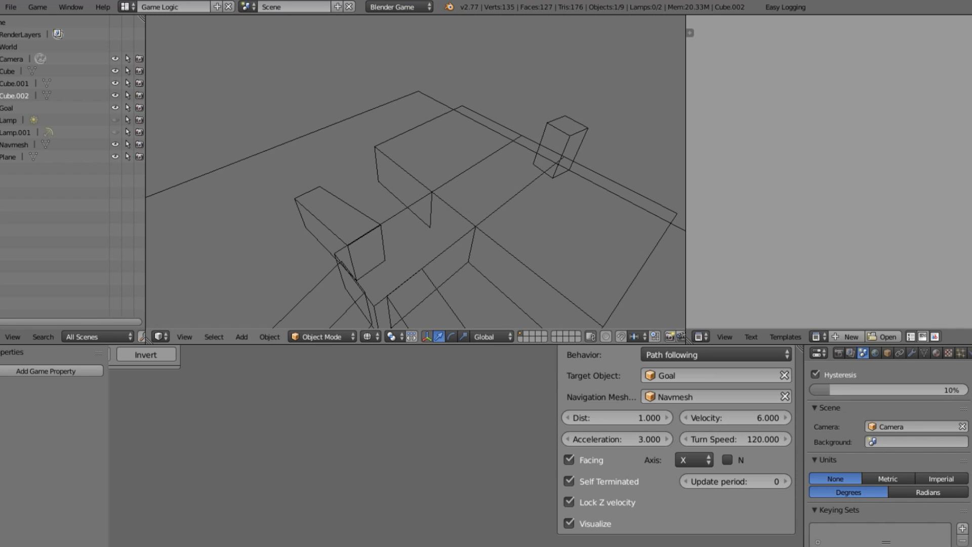
key("Escape")
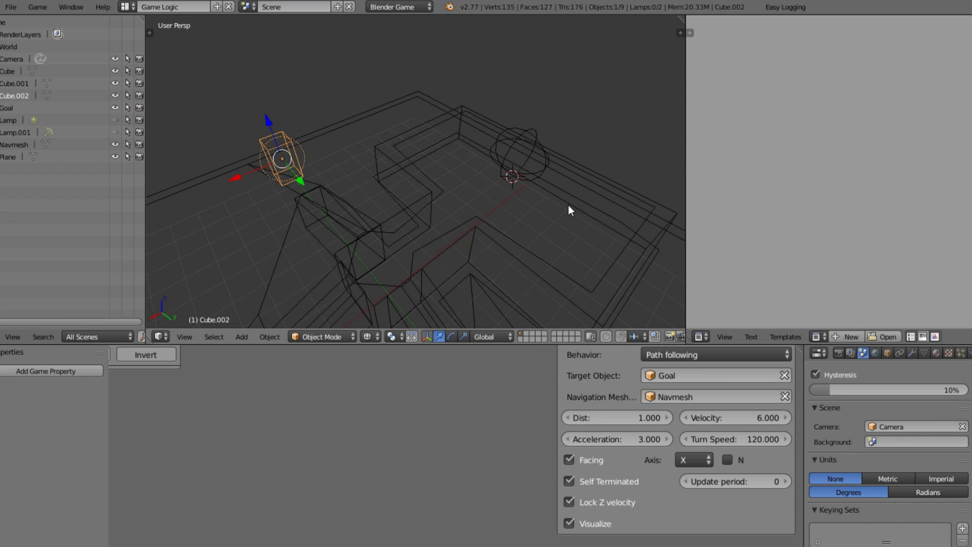
- Reselect the block beside the maze and turn off Self Terminated on its Steering actuator
scroll(550, 451, "down", 2)
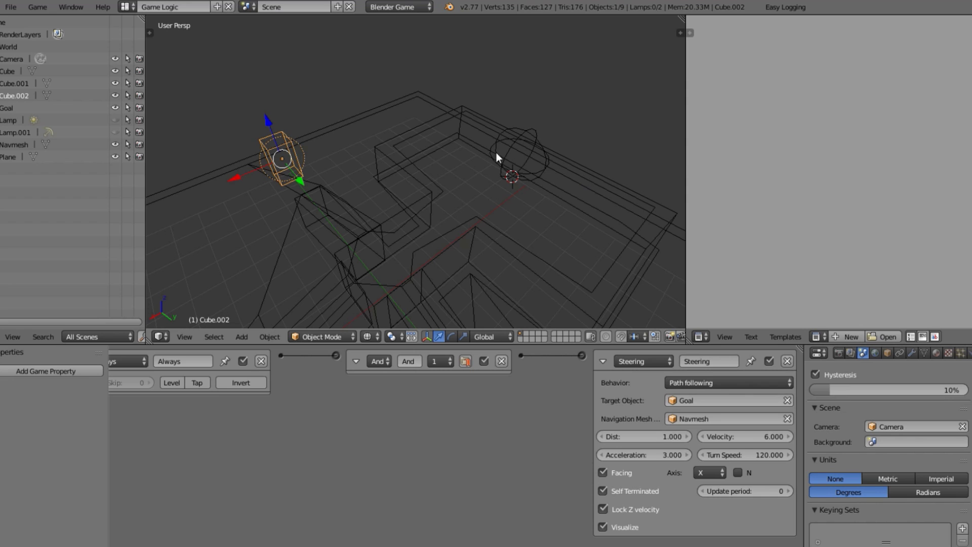
right_click(449, 144)
right_click(274, 157)
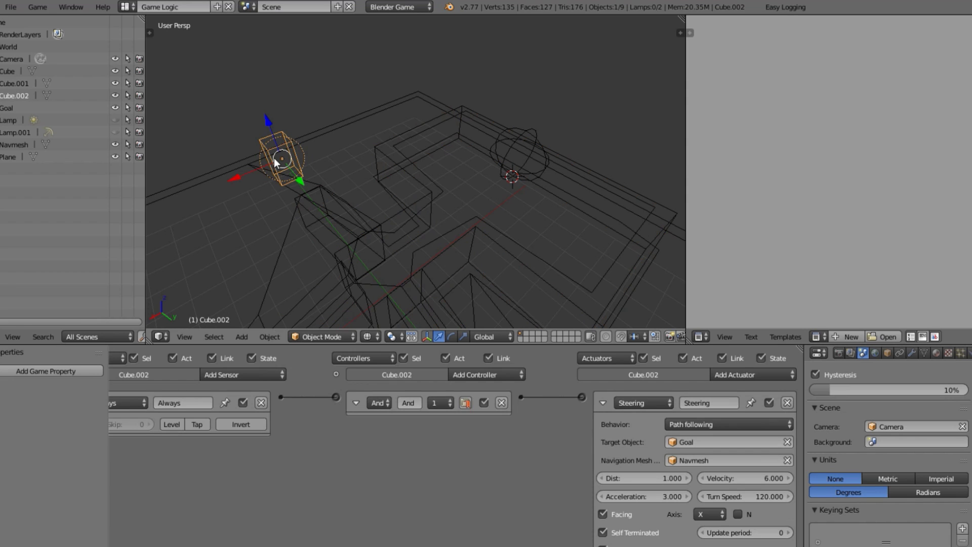
middle_click_drag(691, 440, 685, 383)
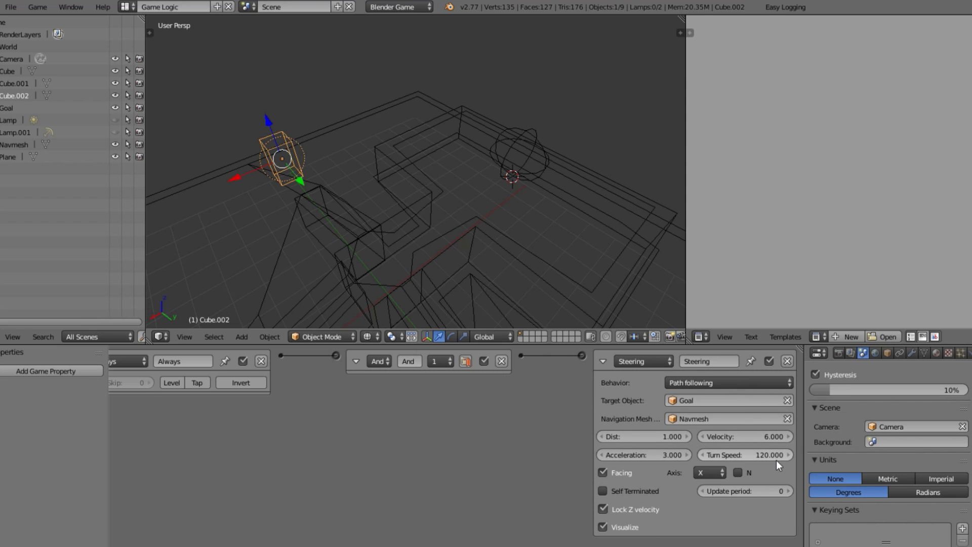
- Review the Steering actuator's facing Axis options and keep X
scroll(745, 441, "down", 2)
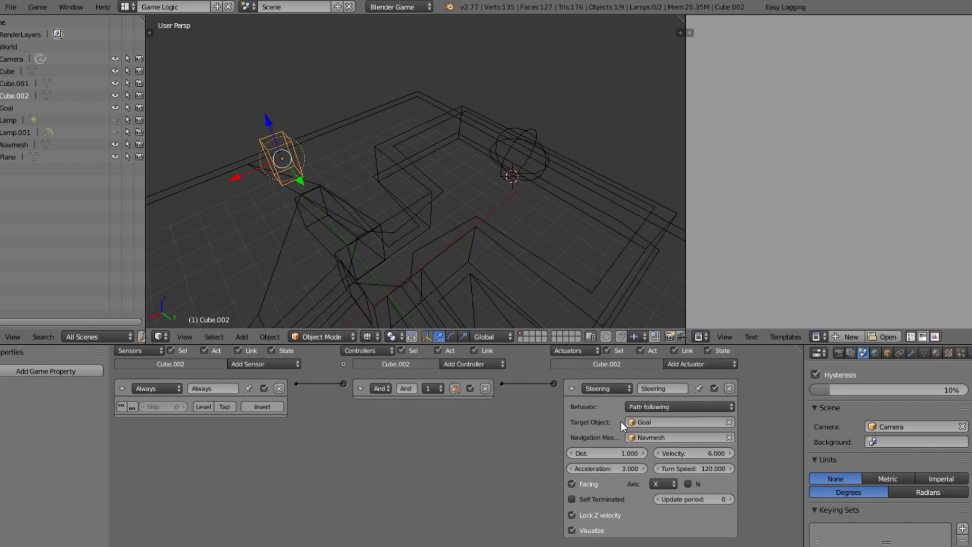
scroll(639, 426, "up", 1)
left_click(708, 495)
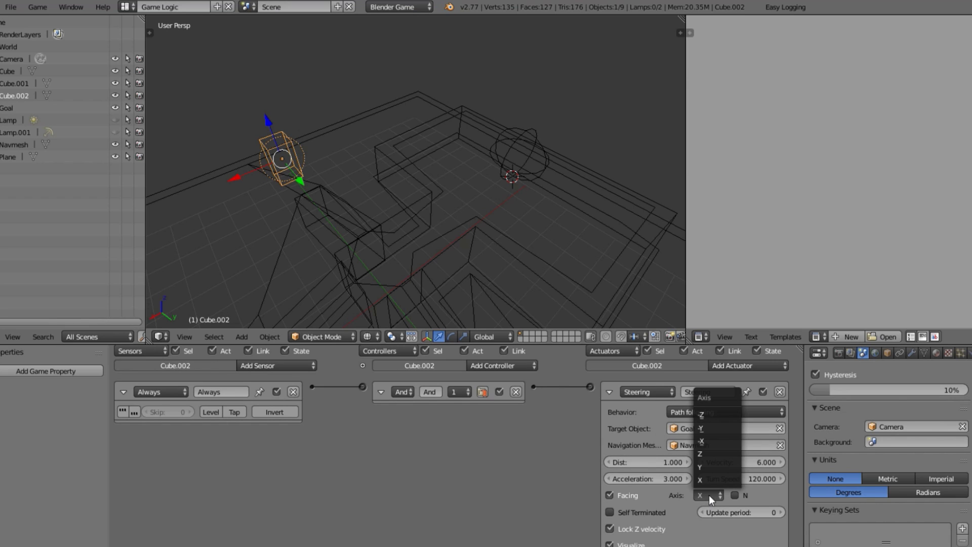
scroll(710, 500, "up", 1)
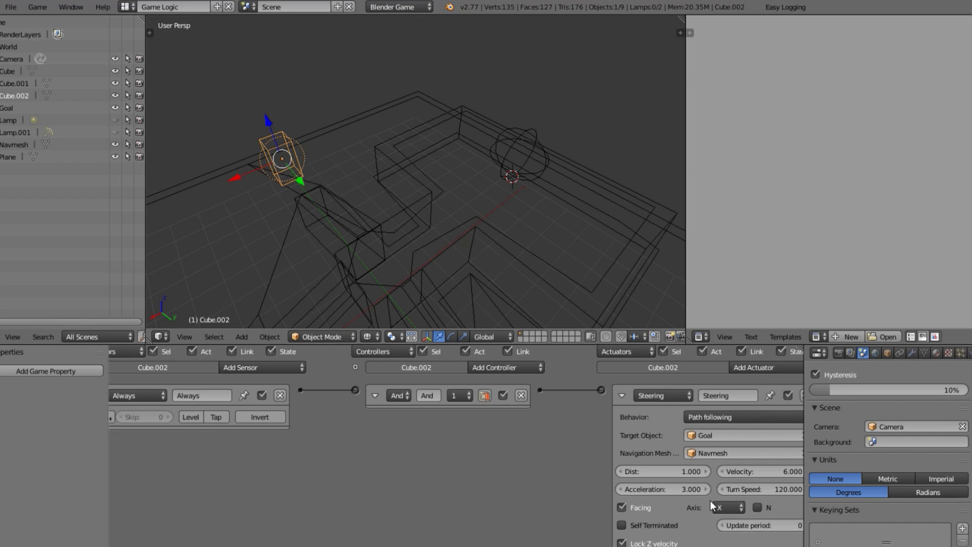
middle_click_drag(691, 492, 673, 458)
left_click(708, 470)
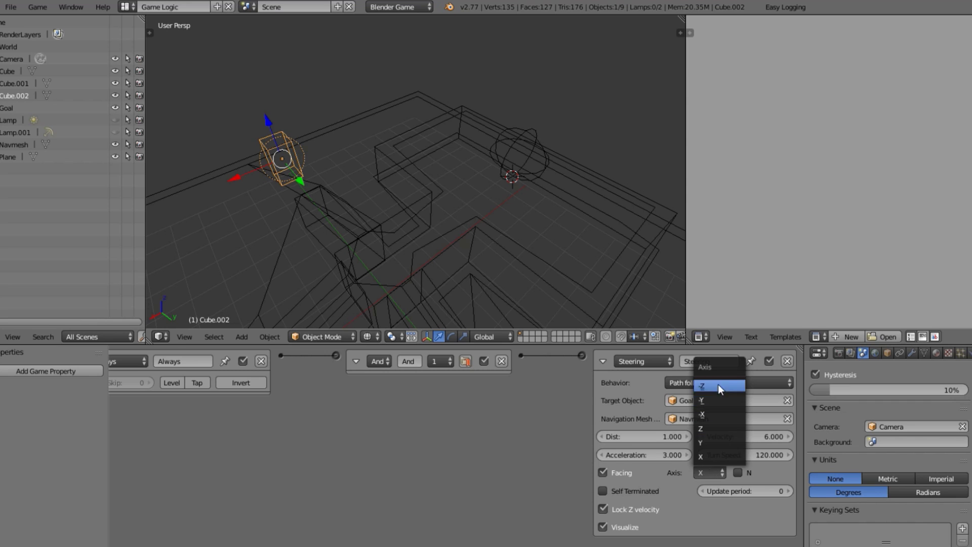
left_click(719, 457)
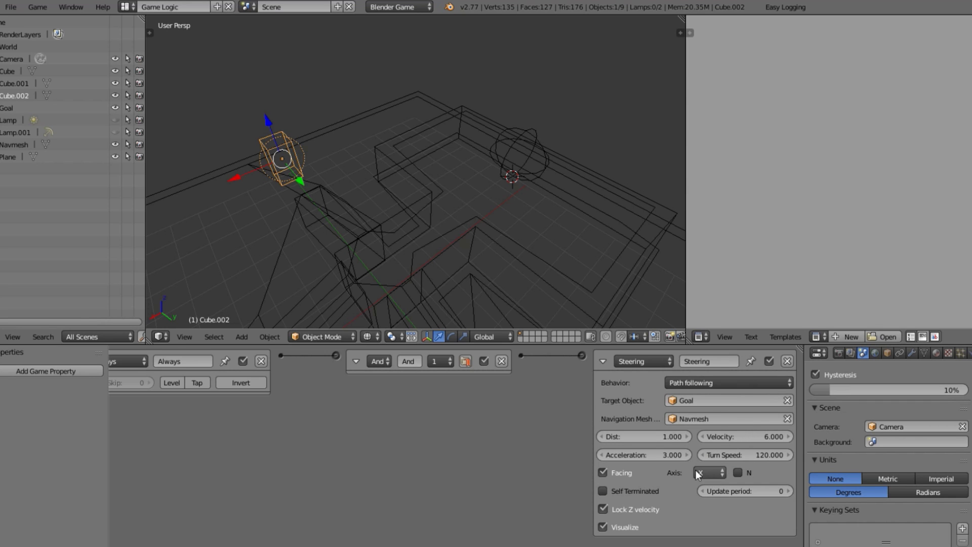
- Stretch the block along the global Y axis so its facing direction is easy to recognise
middle_click_drag(275, 193, 395, 231)
scroll(394, 230, "up", 2)
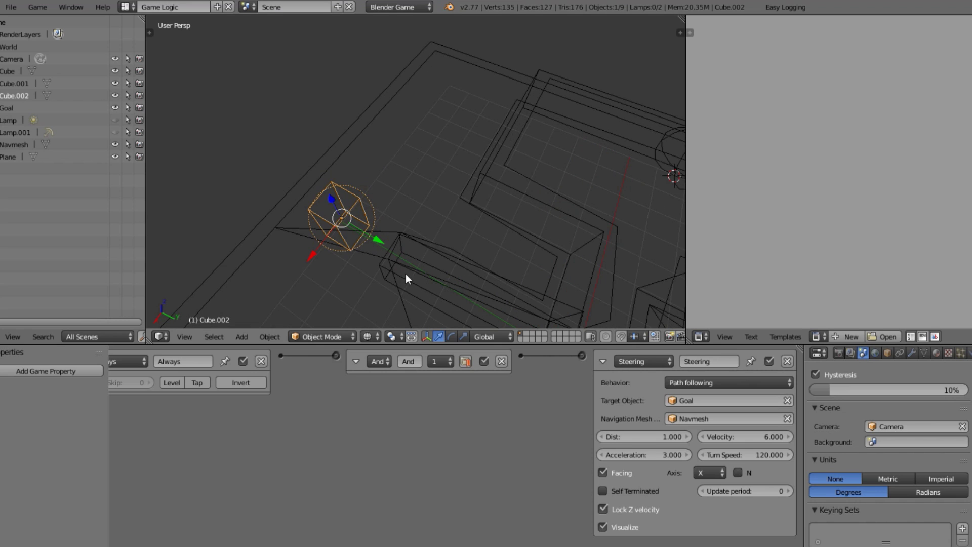
middle_click_drag(407, 278, 474, 251)
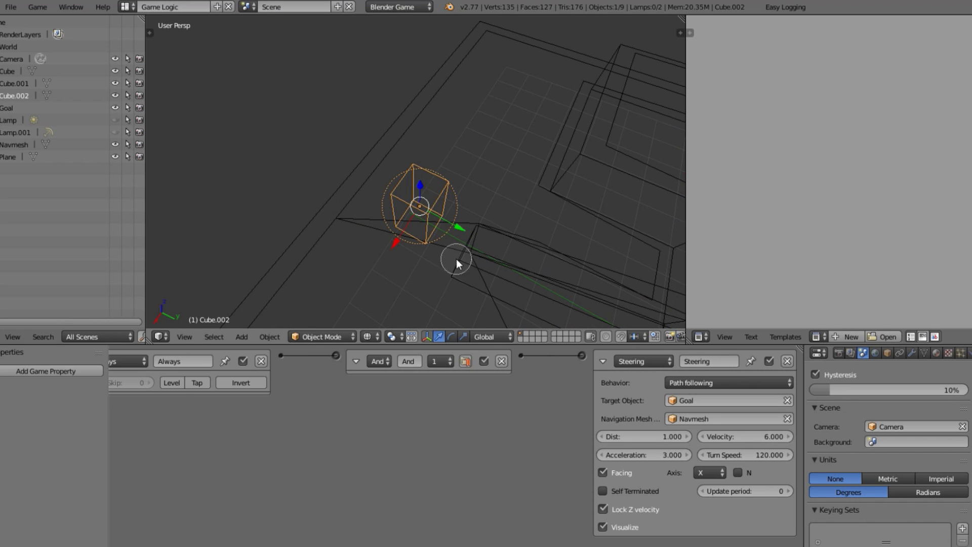
key("s")
key("x")
key("y")
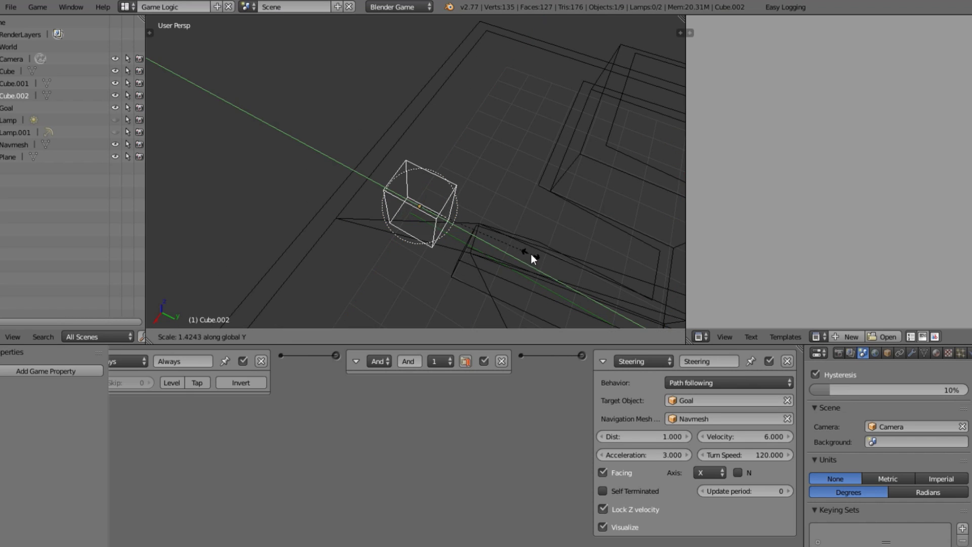
left_click(552, 262)
- Apply the stretched block's scale
key("ctrl+a")
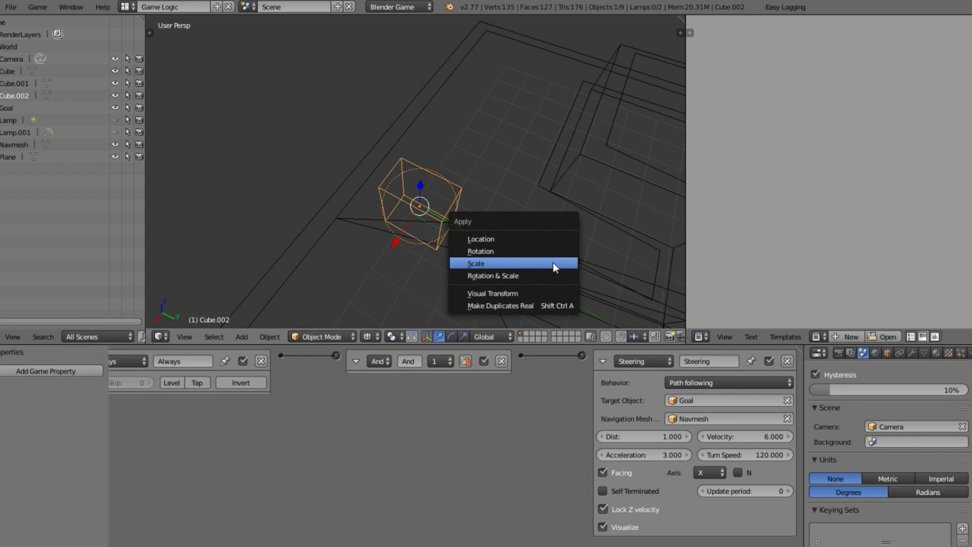
left_click(553, 263)
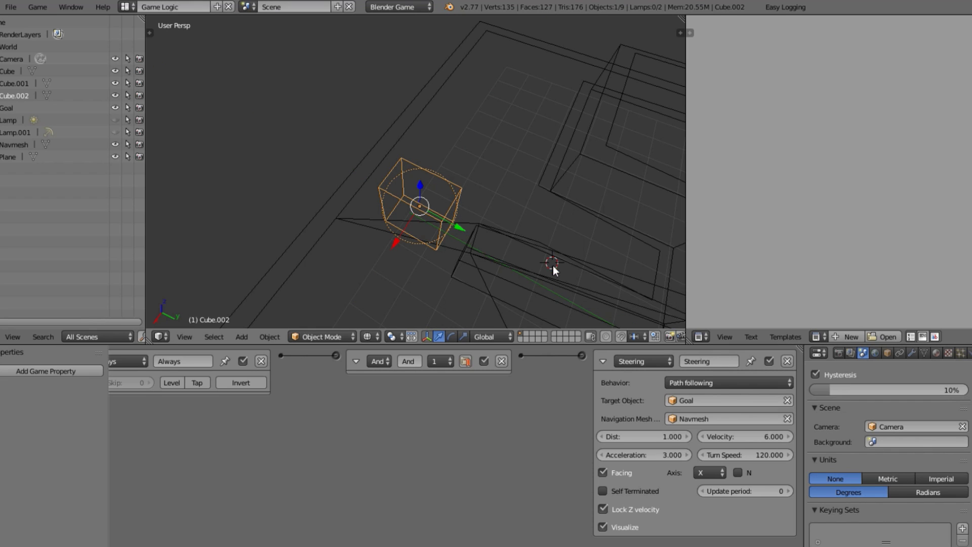
key("ctrl+a")
left_click(501, 254)
- Run the game twice to observe how the stretched block faces with Axis X
middle_click_drag(409, 245, 527, 265)
key("p")
key("Escape")
key("p")
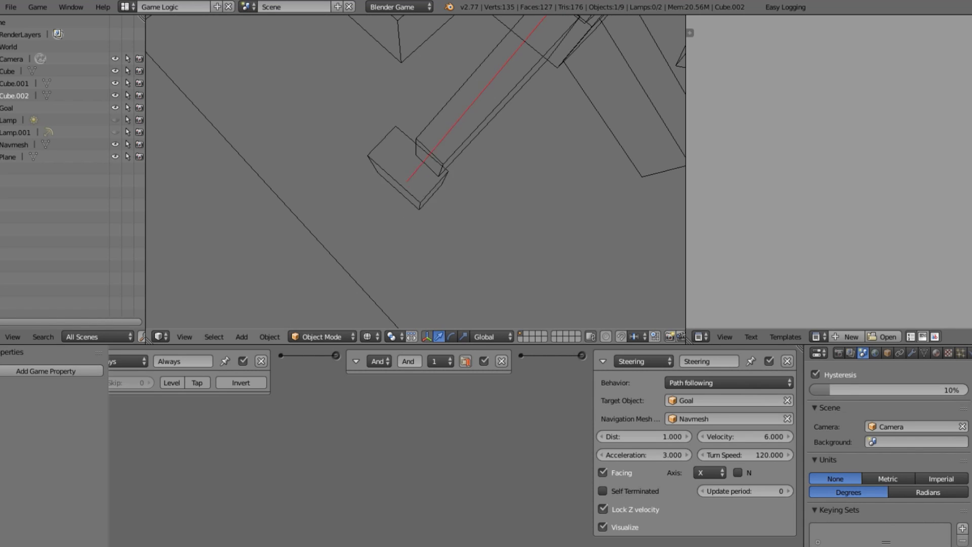
key("Escape")
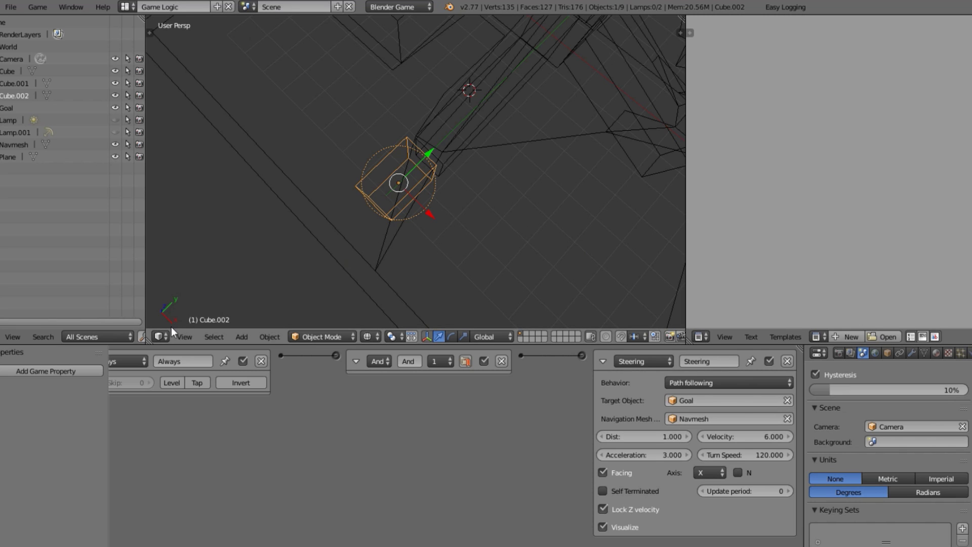
- Set the Steering actuator's facing Axis to Y and run the game to check the block's orientation
middle_click_drag(553, 197, 368, 214)
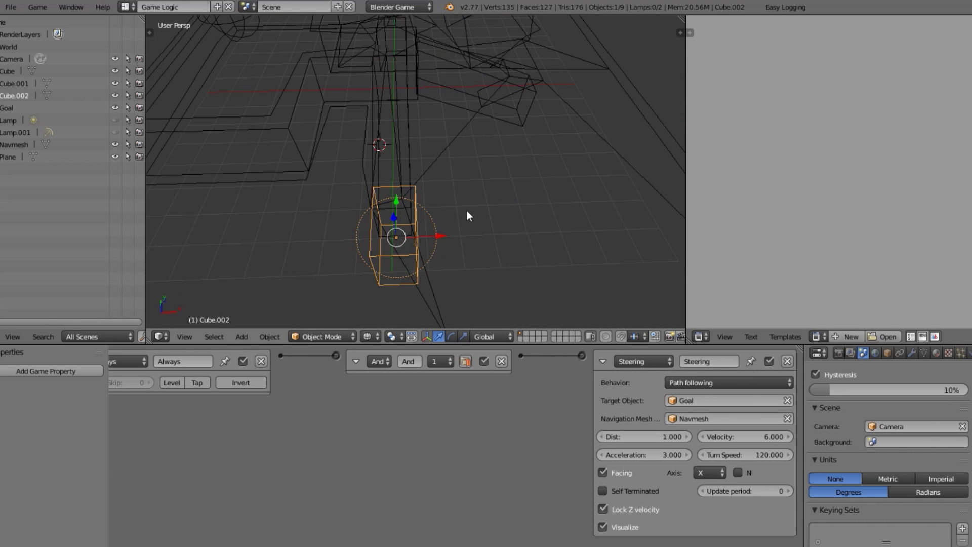
middle_click_drag(467, 211, 433, 262)
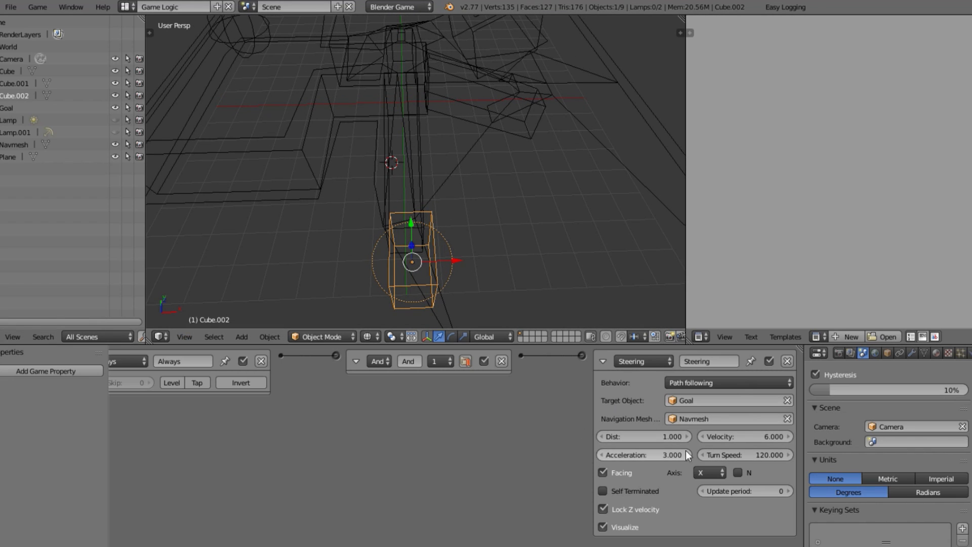
left_click(707, 472)
left_click(711, 442)
key("p")
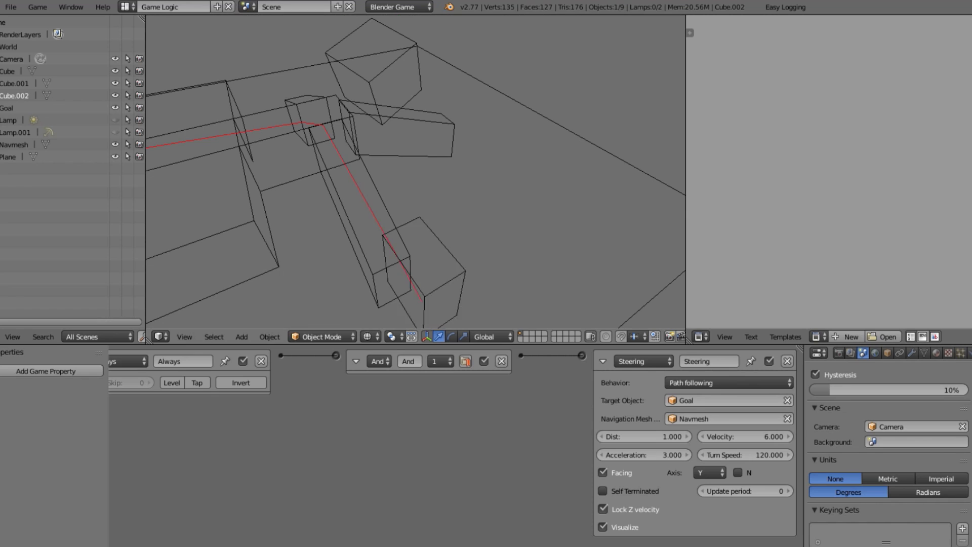
key("Escape")
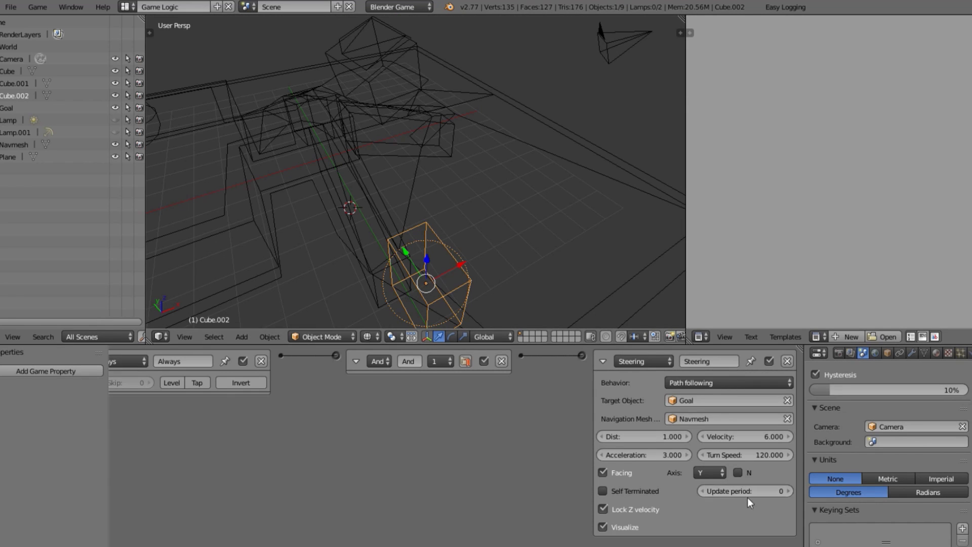
- Set the Steering actuator's facing Axis to Z and run the game to compare the block's orientation
left_click(706, 476)
left_click(709, 431)
key("p")
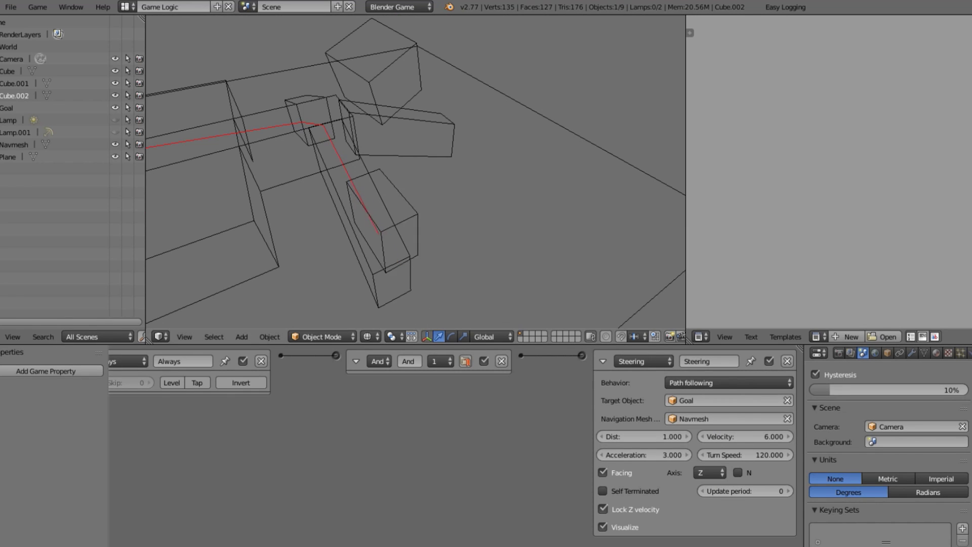
key("Escape")
- Set the Steering actuator's facing Axis back to Y
left_click(707, 472)
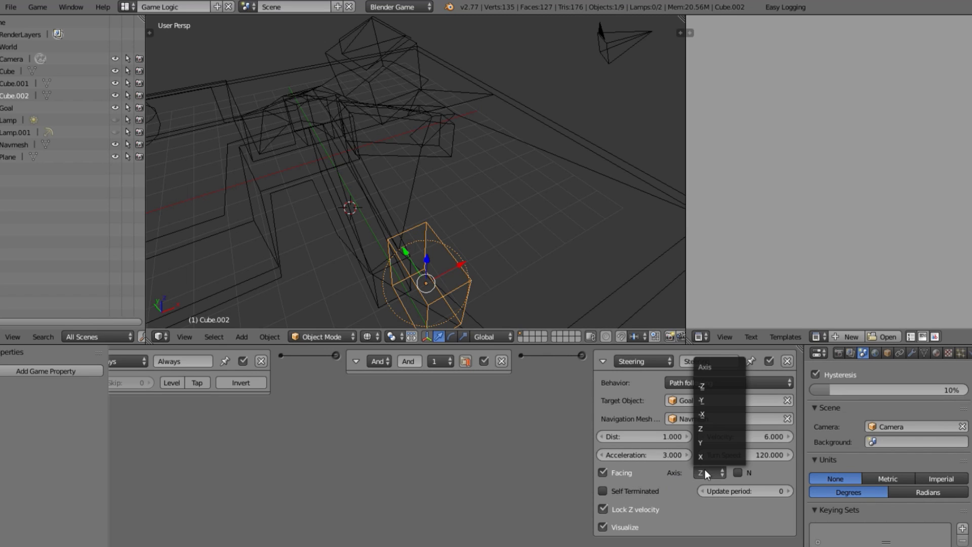
left_click(710, 439)
left_click(711, 470)
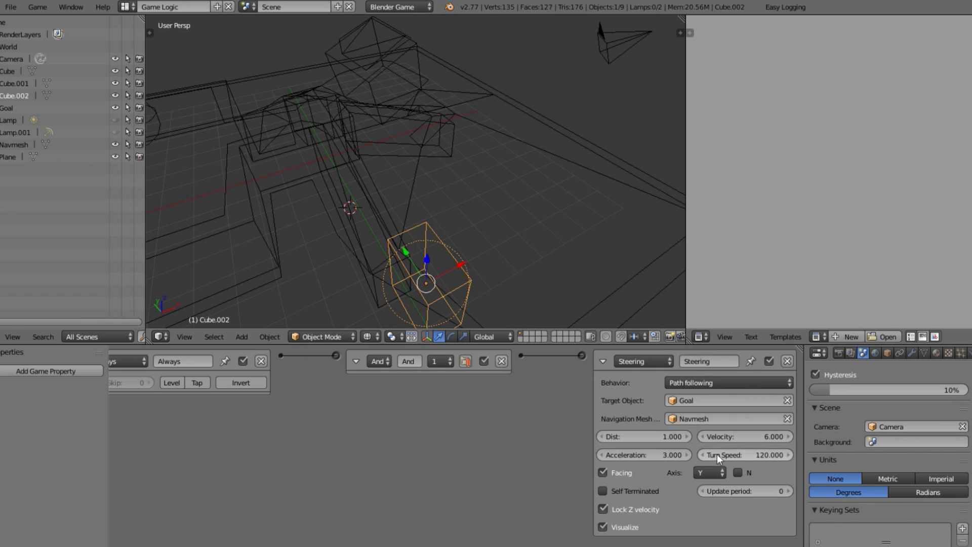
- Enable the N option beside the facing Axis and run the game twice from a lower viewpoint behind the block
left_click(745, 471)
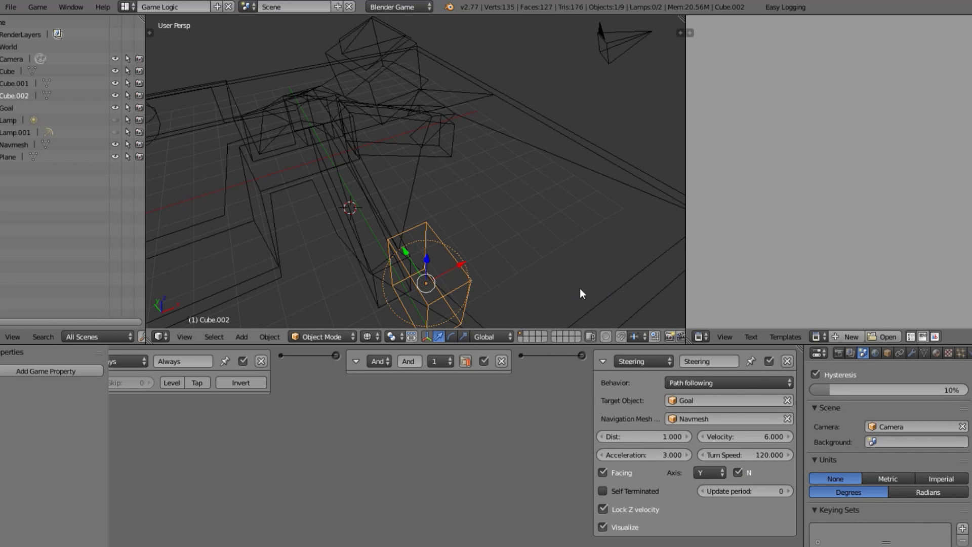
middle_click_drag(579, 288, 404, 235)
key("p")
key("Escape")
key("p")
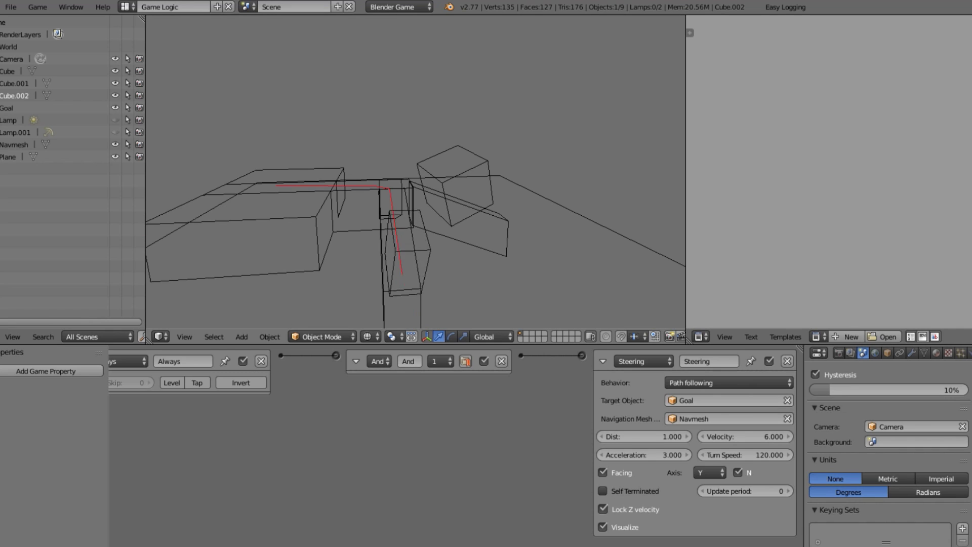
key("Escape")
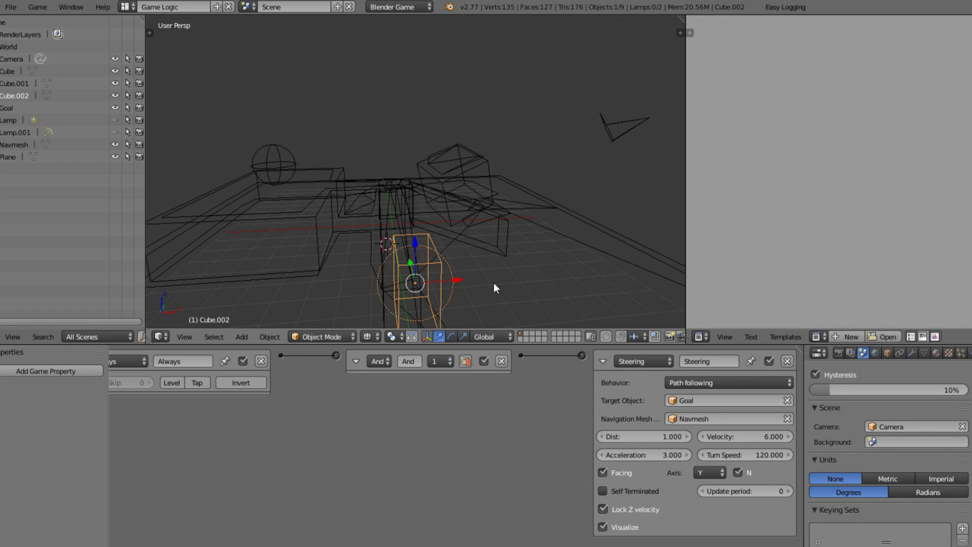
- Turn the Steering actuator's N option back off and bring the whole maze scene into view
left_click(736, 468)
scroll(686, 471, "down", 1)
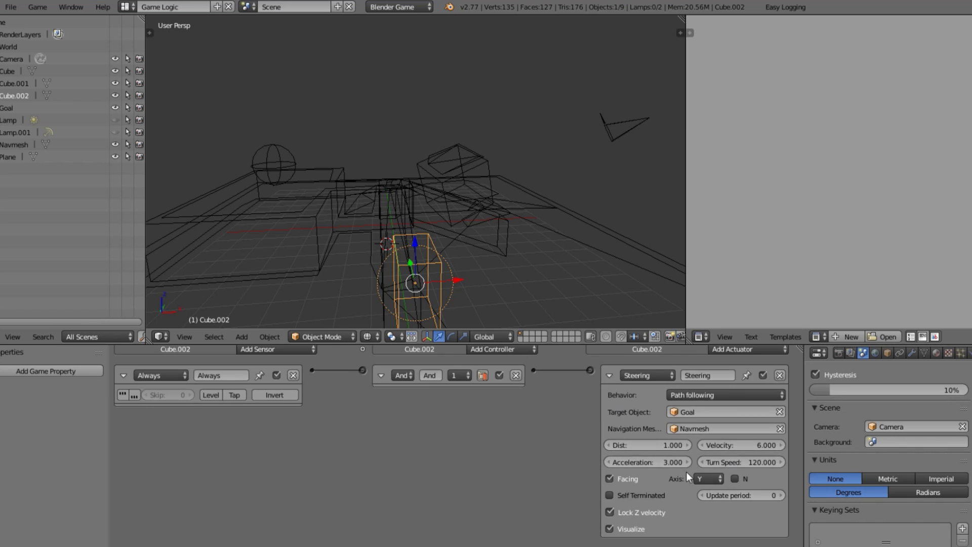
scroll(418, 379, "down", 2)
scroll(371, 193, "down", 2)
middle_click_drag(370, 194, 448, 211)
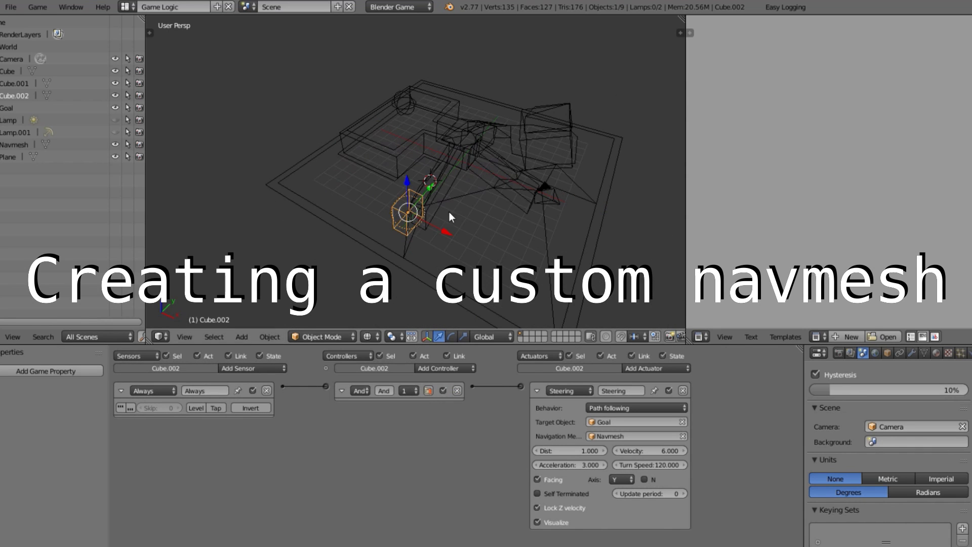
- Delete the existing Navmesh object and switch the viewport from wireframe to a shaded display with the checker textures
right_click(495, 182)
middle_click_drag(598, 206, 587, 185)
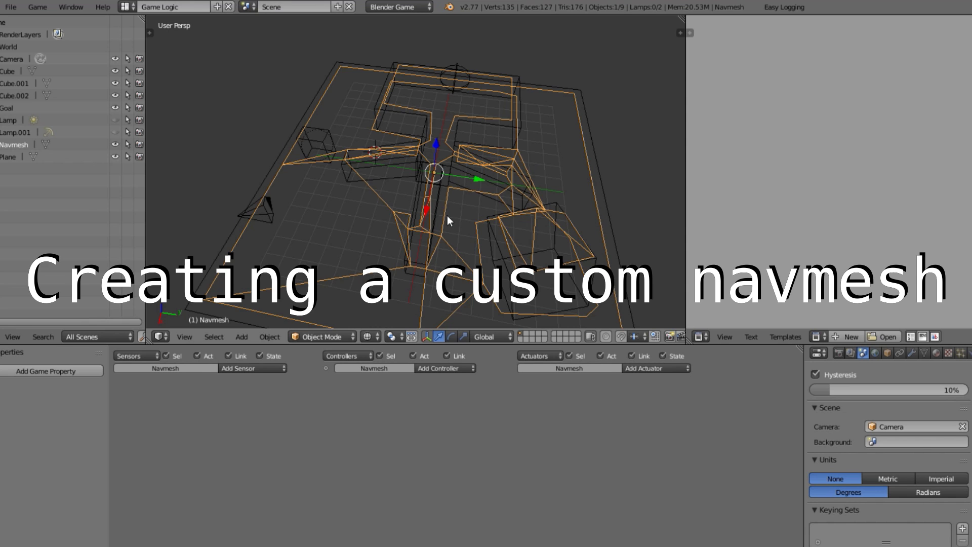
key("z")
middle_click_drag(423, 218, 508, 192)
key("x")
left_click(508, 192)
mouse_move(556, 162)
middle_mouse_down()
mouse_move(450, 217)
mouse_move(365, 293)
middle_mouse_up()
left_click(370, 336)
left_click(403, 283)
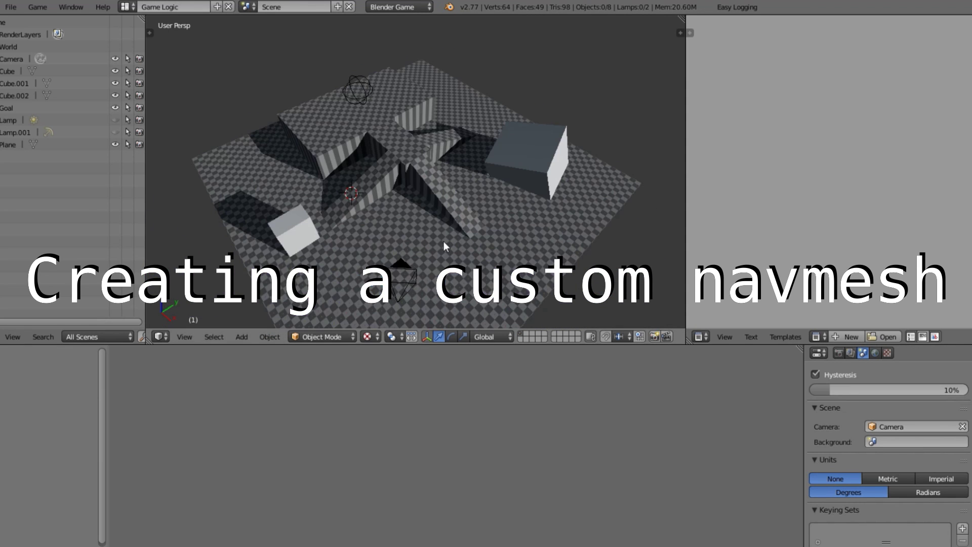
- Duplicate the platform-and-ramps block in place, leaving the copy at its original position
middle_click_drag(444, 241, 391, 205)
right_click(437, 130)
key("Tab")
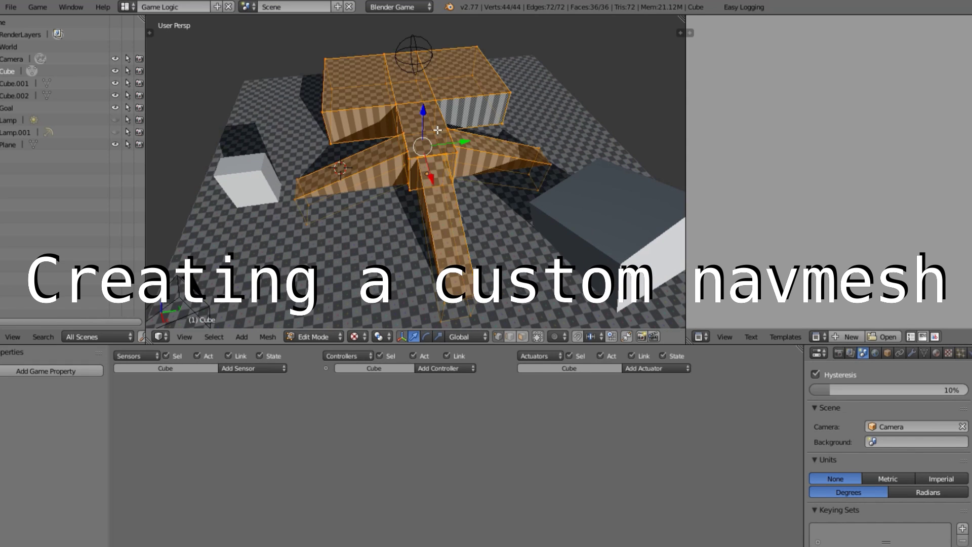
middle_click_drag(437, 129, 481, 233)
key("Tab")
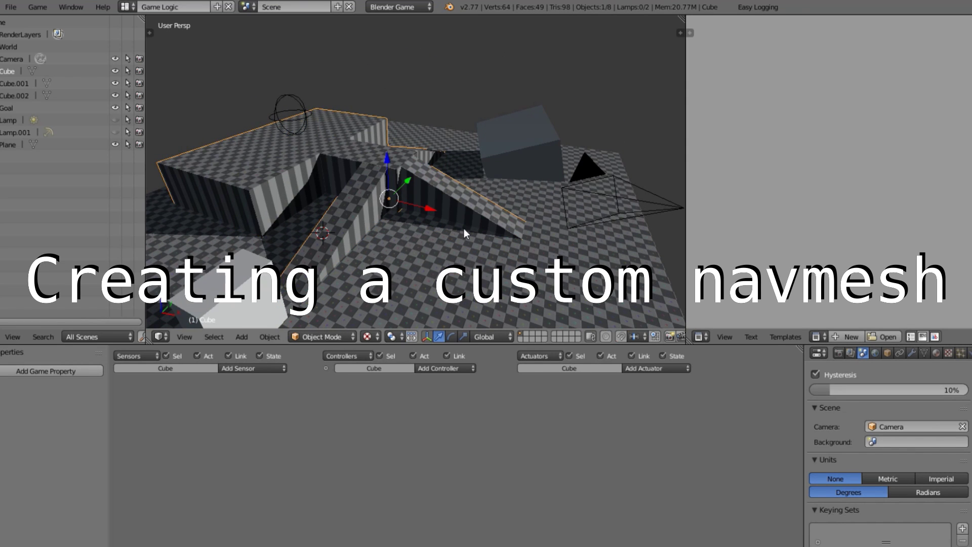
key("shift+d")
right_click(444, 162)
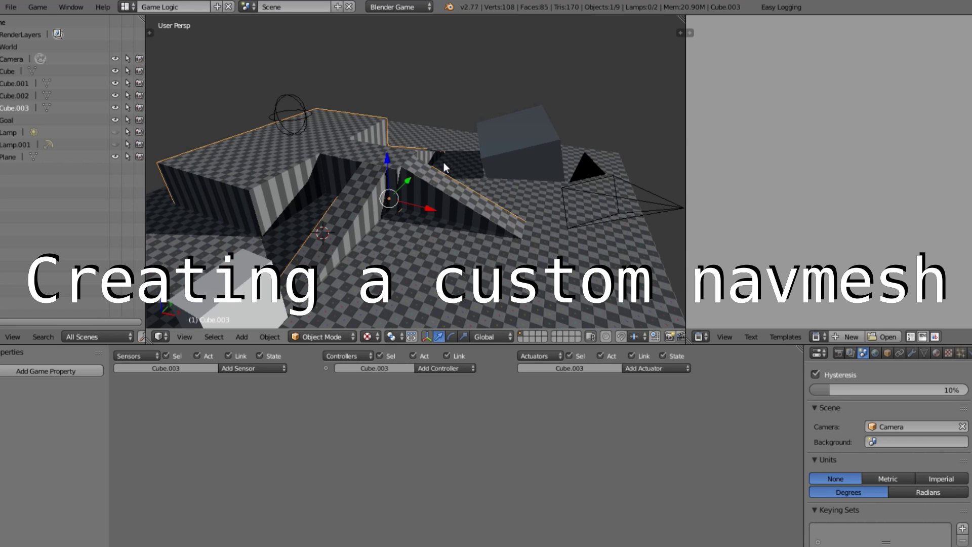
- Hide every object except the duplicated block and open its mesh for editing with nothing selected
key("shift+h")
middle_click_drag(444, 162, 332, 179)
key("Tab")
middle_click_drag(480, 238, 504, 236)
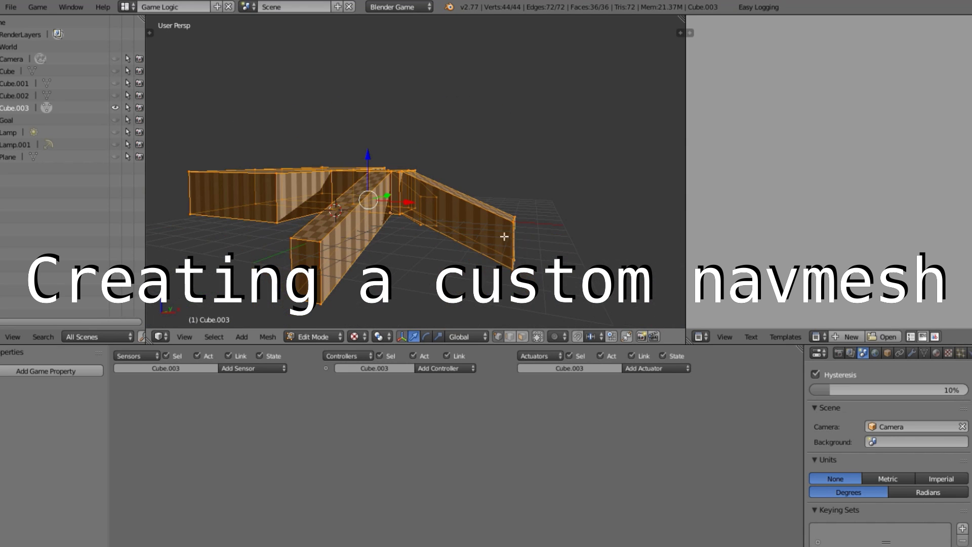
key("space")
key("a")
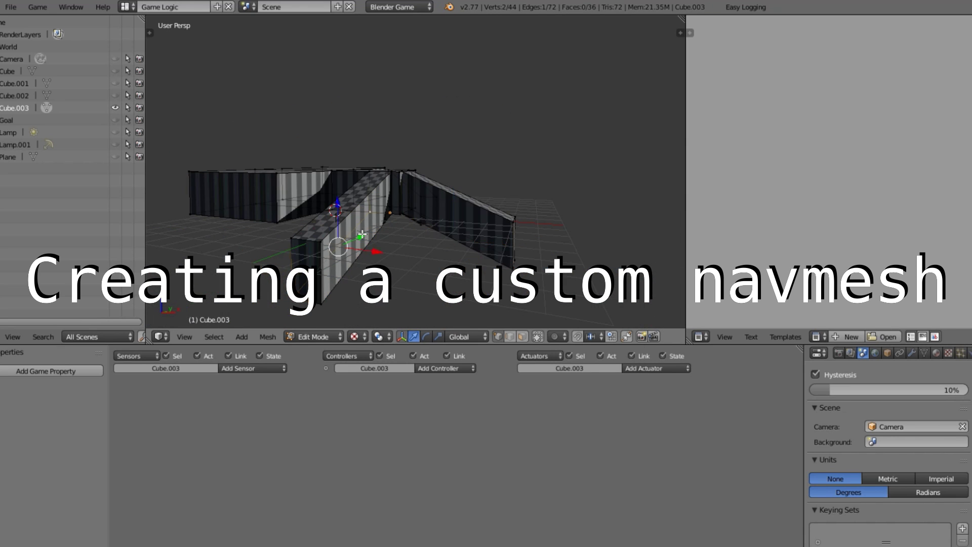
- Select the lower edges and vertices around the underside of the duplicated platform and its ramps
right_click(371, 245)
middle_click_drag(303, 305, 445, 275)
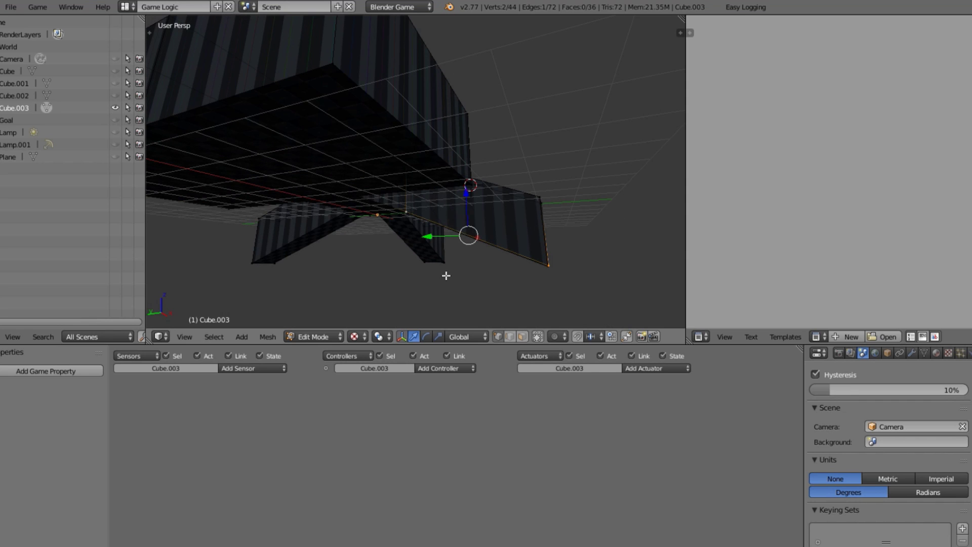
right_click(462, 233, "shift")
right_click(418, 141, "shift")
middle_click_drag(419, 141, 659, 261)
right_click(557, 187, "alt+shift")
right_click(509, 240, "alt+shift")
scroll(555, 253, "up", 2)
right_click(546, 225, "alt+shift")
right_click(450, 231, "alt+shift")
right_click(444, 226, "alt+shift")
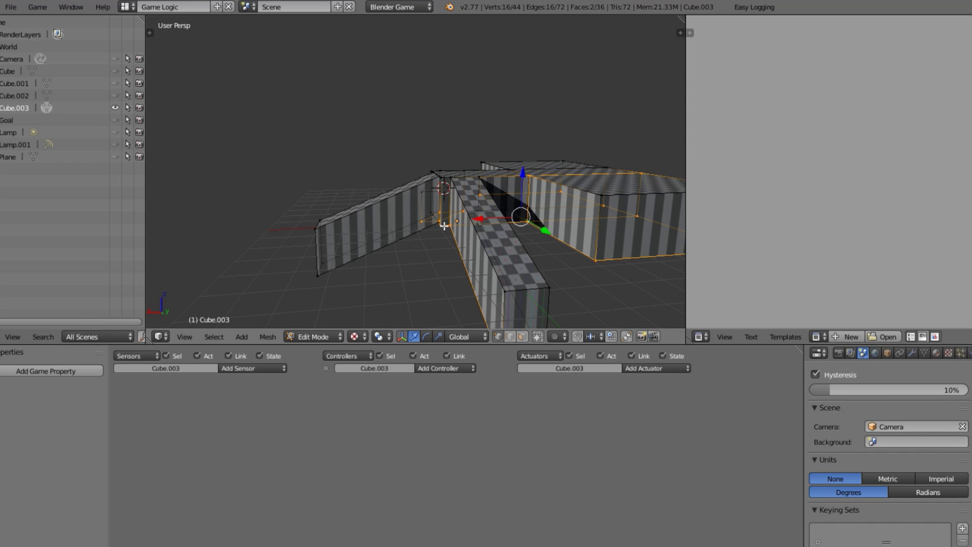
right_click(381, 254, "alt+shift")
middle_click_drag(537, 282, 446, 268)
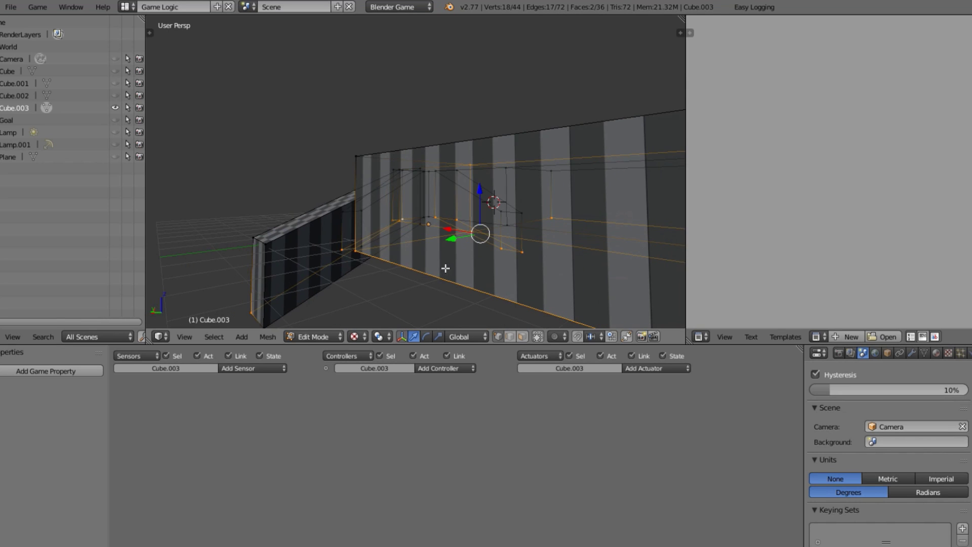
right_click(297, 283, "alt+shift")
right_click(313, 293, "alt+shift")
right_click(263, 303, "alt+shift")
key("ctrl+z")
middle_click_drag(262, 305, 527, 265)
- Try deleting the selected underside geometry, and undo the deletion
key("x")
left_click(523, 228)
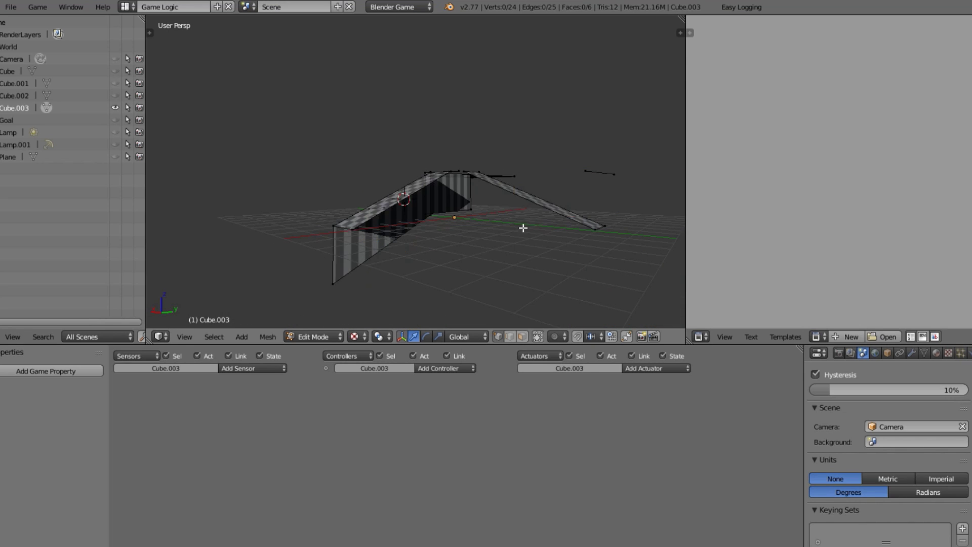
middle_click_drag(523, 228, 516, 277)
key("ctrl+z")
- Delete the duplicate's underside geometry and the leftover lower wall edge, keeping only the walkable top faces
middle_click_drag(547, 210, 530, 254)
right_click(527, 167, "shift")
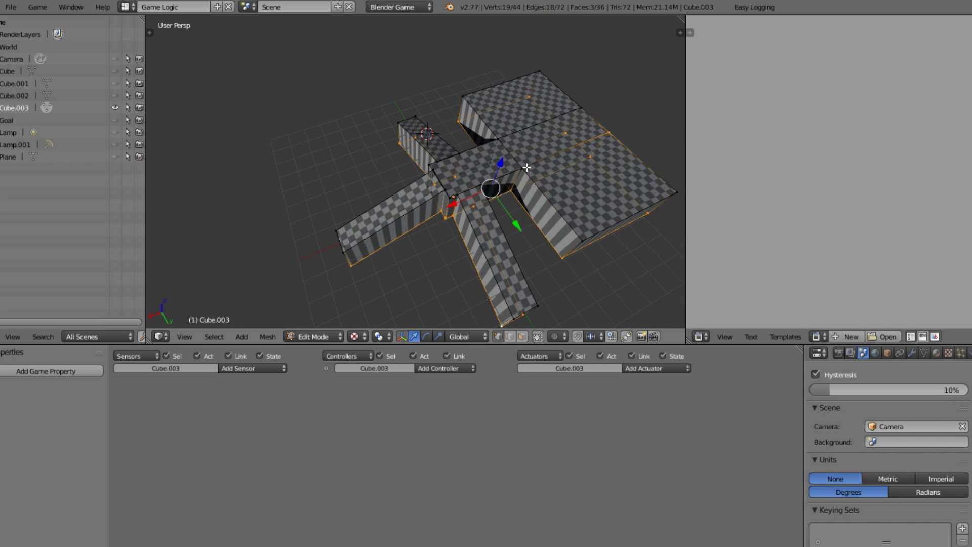
key("x")
left_click(610, 130)
middle_click_drag(614, 130, 466, 258)
right_click(367, 234)
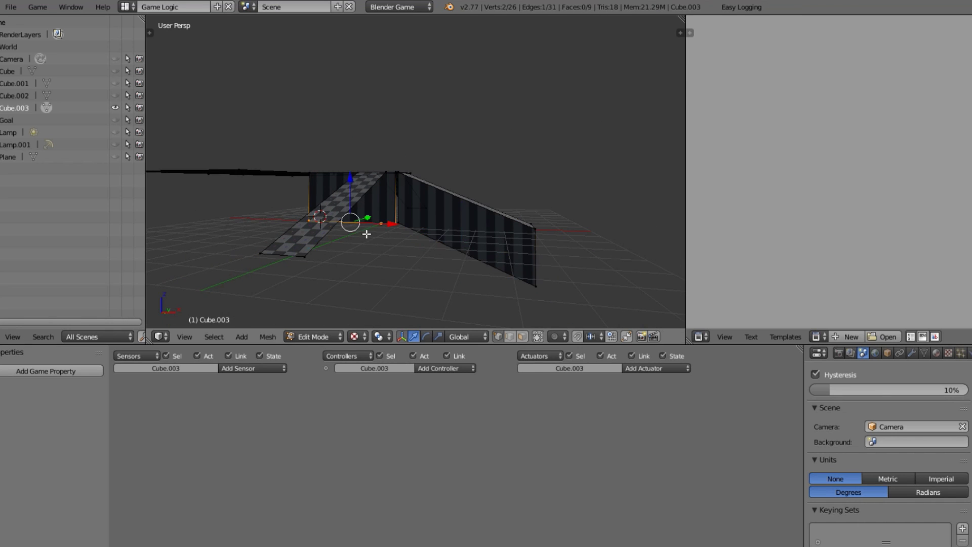
key("x")
left_click(445, 182)
- Merge the outer corner of each side ramp with the neighbouring end corner of the central walkway
middle_click_drag(428, 136, 324, 187)
right_click(311, 185)
right_click(340, 184, "shift")
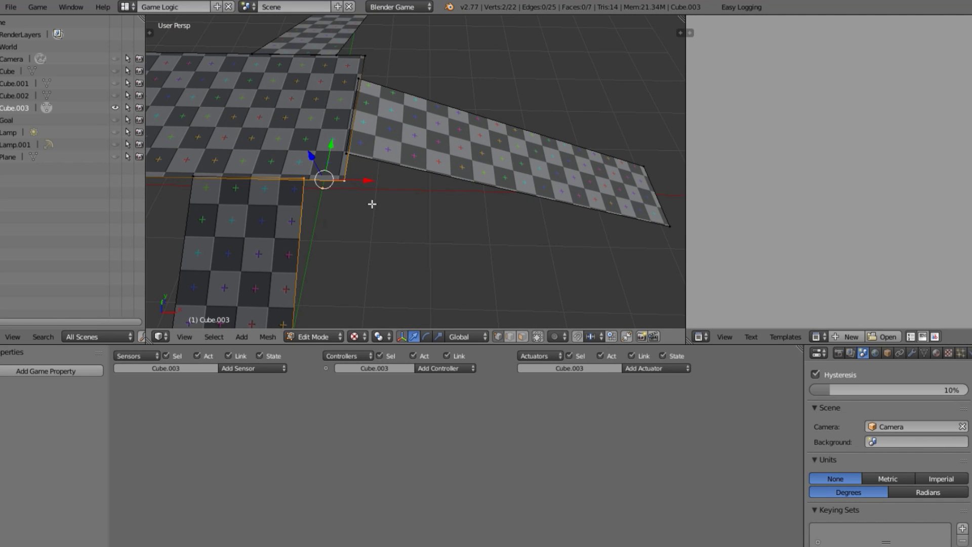
key("alt+m")
left_click(372, 203)
middle_click_drag(372, 204, 390, 184)
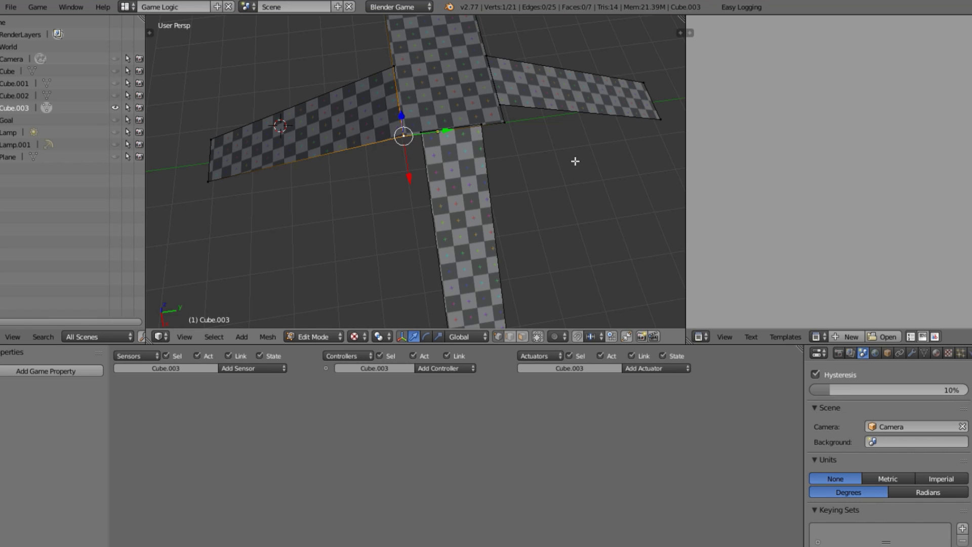
middle_click_drag(575, 161, 557, 223)
right_click(516, 226, "shift")
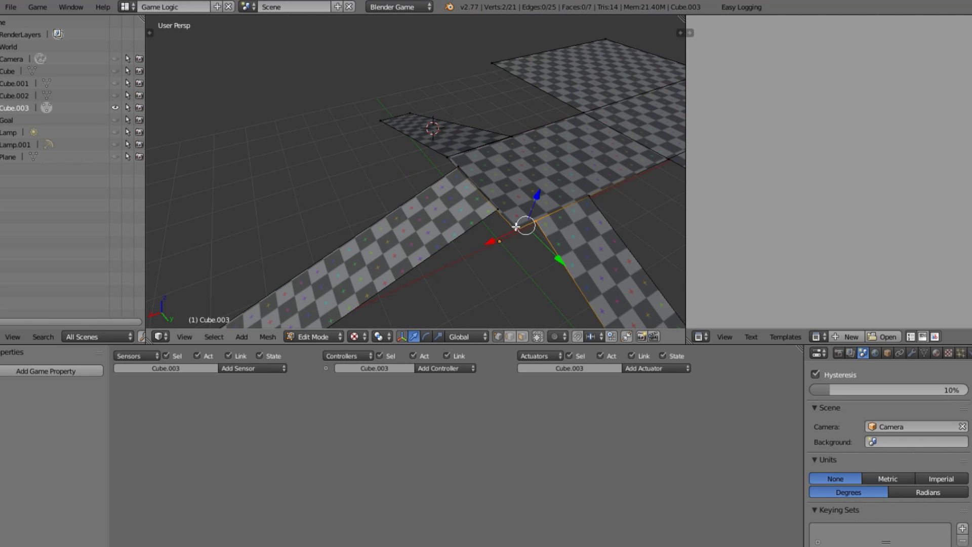
key("alt+m")
left_click(516, 227)
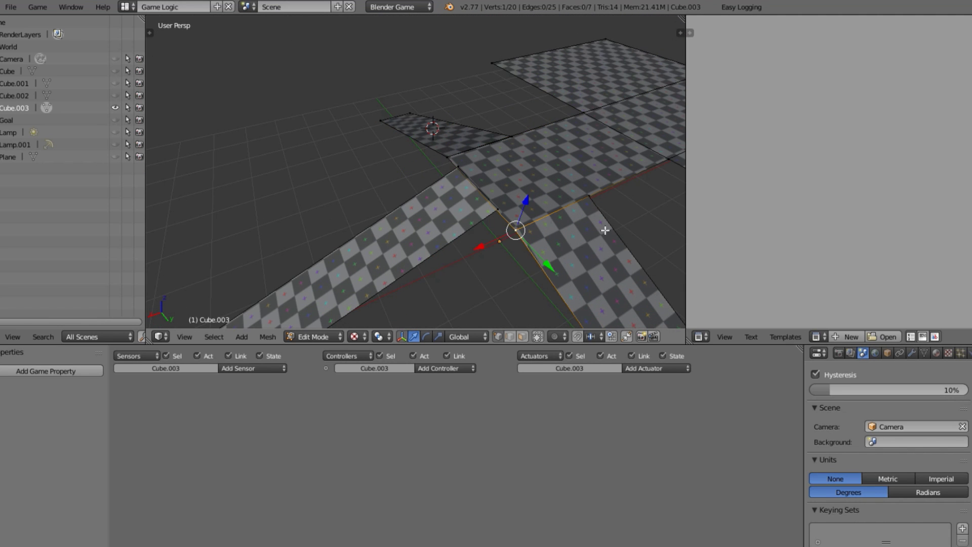
- Add a loop cut across the central walkway, slid in line with the side ramps' inner corners, and display the mesh as wireframe
middle_click_drag(605, 230, 417, 254)
key("ctrl+r")
left_click(395, 167)
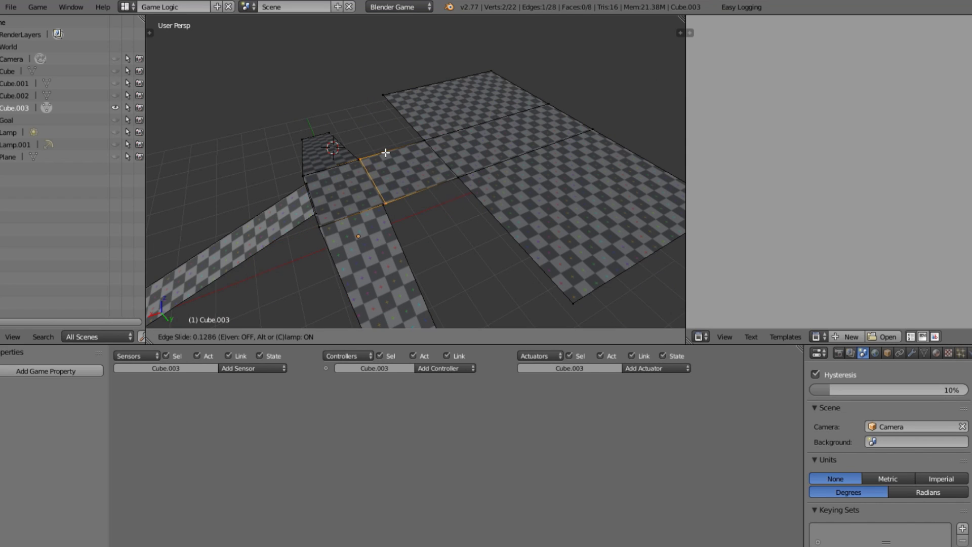
left_click(384, 153)
key("z")
scroll(405, 205, "up", 2)
middle_click_drag(347, 227, 393, 250)
- Merge the overlapping vertices at both ends of the new loop cut with the side ramps' inner corners
key("a")
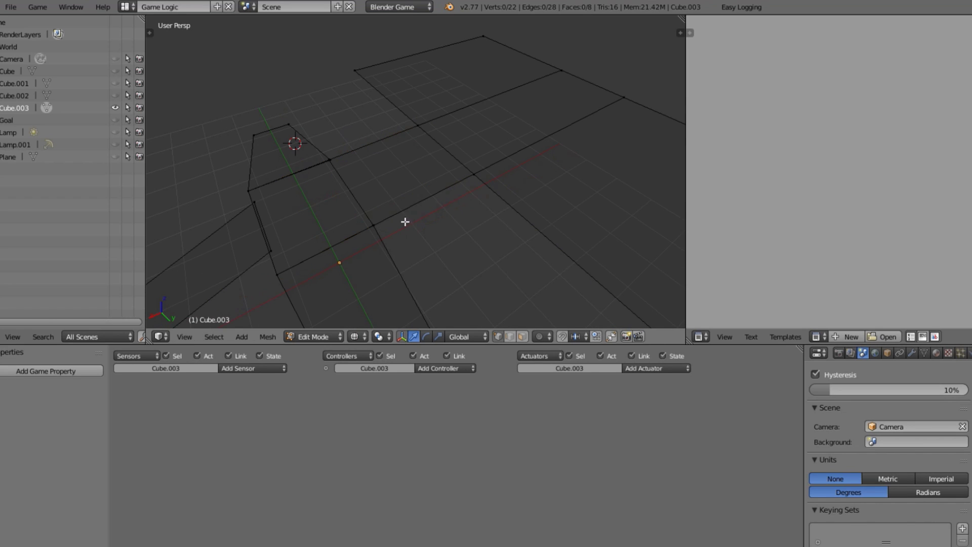
key("b")
left_click_drag(415, 197, 348, 256)
key("alt+m")
left_click(379, 243)
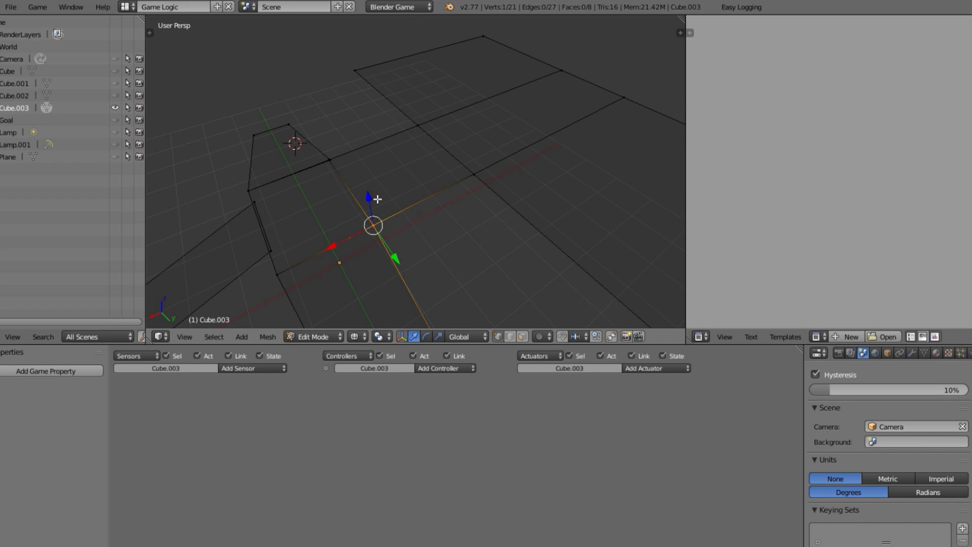
key("a")
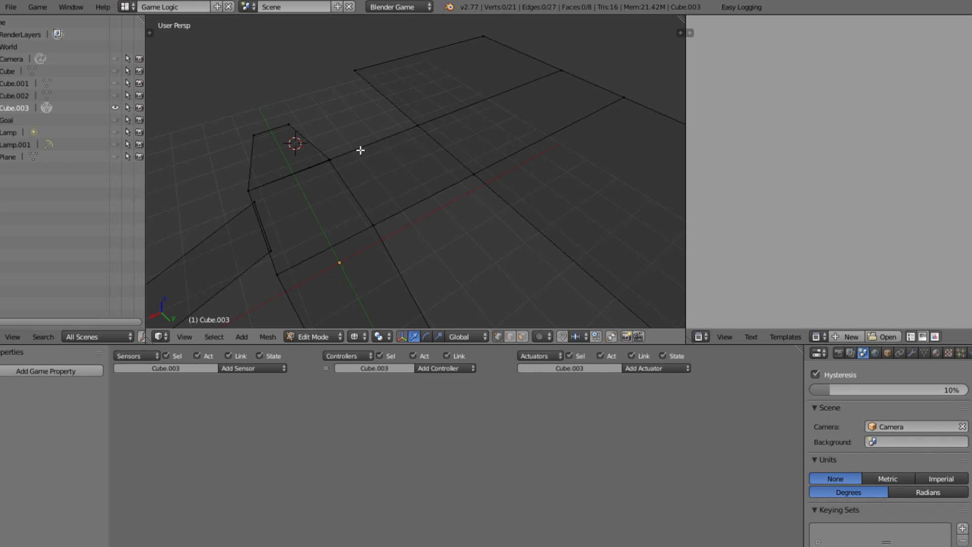
key("b")
left_click_drag(358, 139, 326, 189)
key("alt+m")
left_click(329, 187)
middle_click_drag(310, 219, 367, 259)
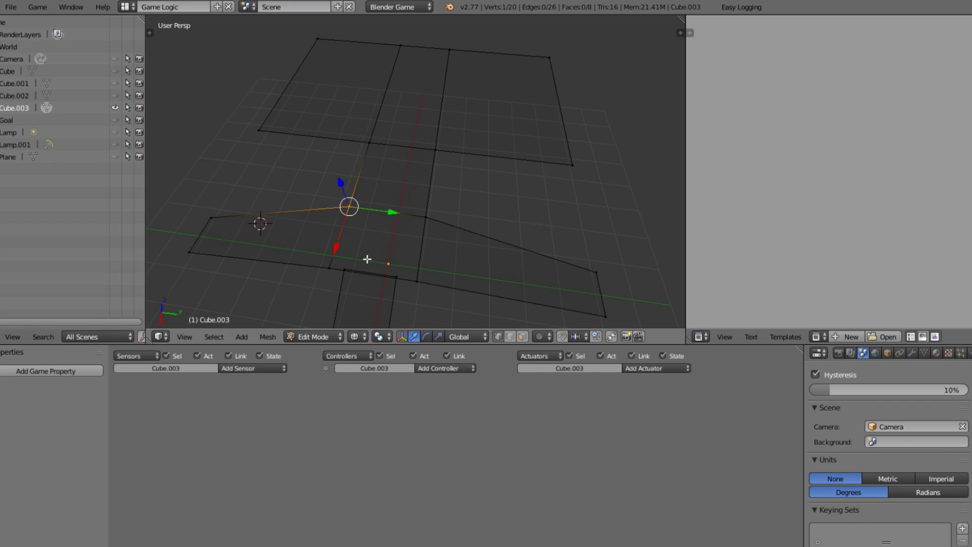
- Merge both upper corners of the end ramp into the walkway's end corners using At Last, and return to Object Mode
right_click(402, 275)
key("alt+m")
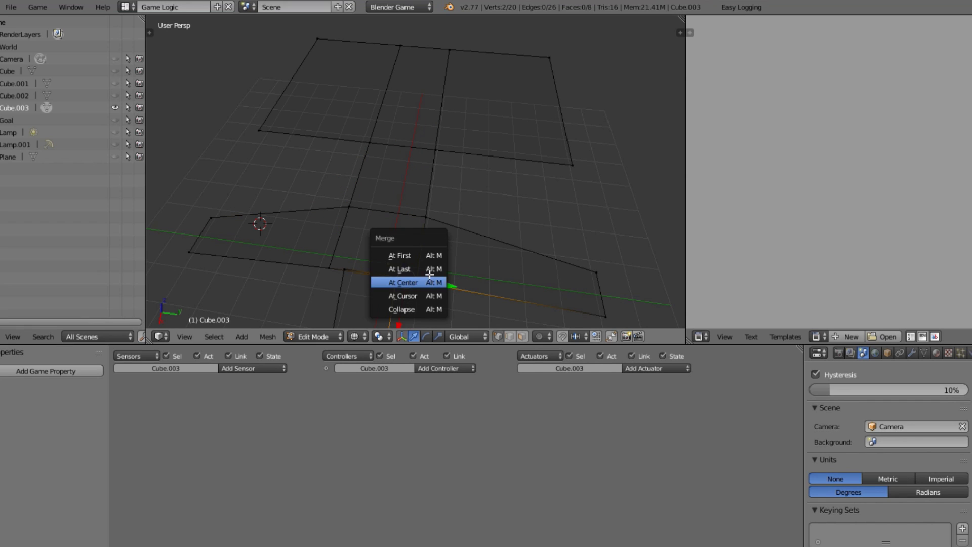
left_click(429, 269)
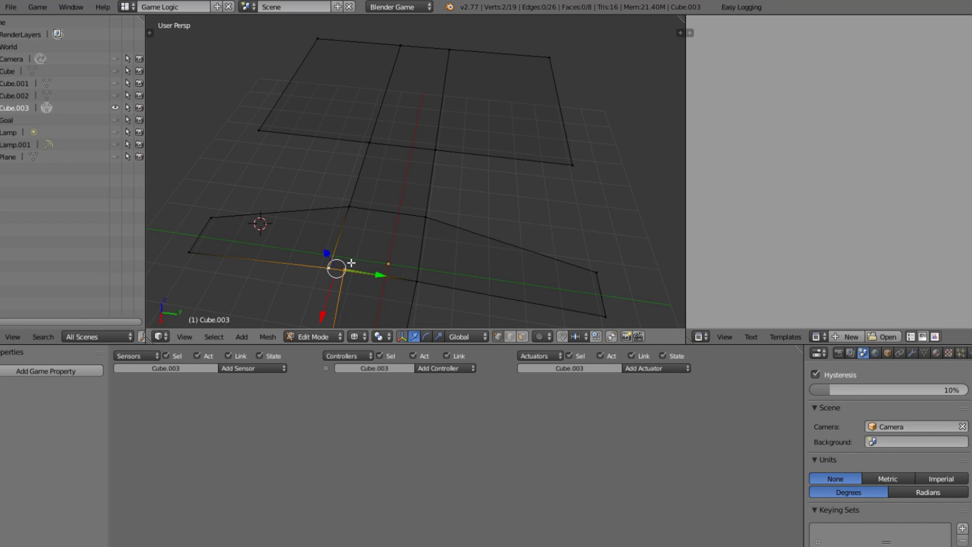
key("alt+m")
left_click(351, 263)
scroll(352, 262, "down", 3)
key("Tab")
scroll(380, 241, "down", 2)
middle_click_drag(380, 241, 416, 298)
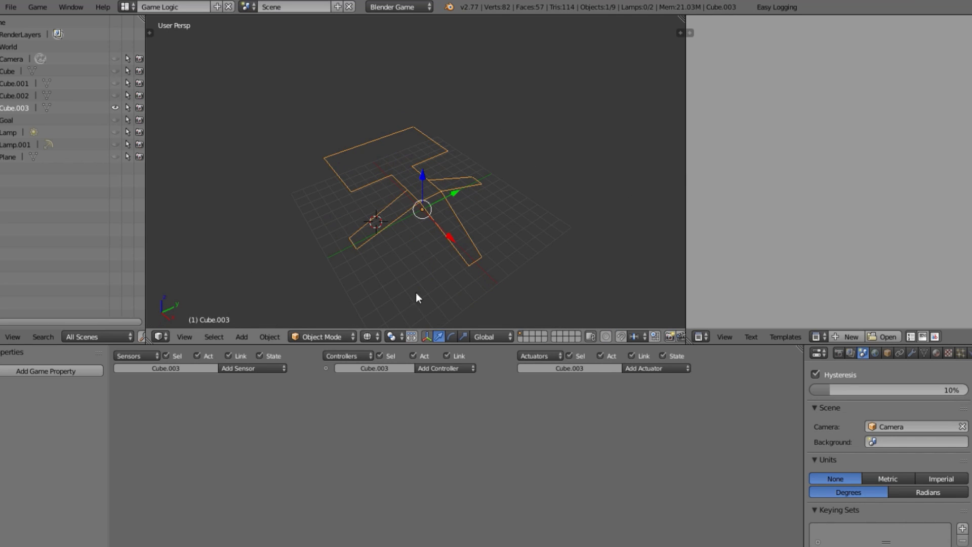
- Return the viewport to shaded display and remove Material.001 from the flattened duplicate
left_click(369, 337)
left_click(406, 279)
scroll(430, 232, "up", 2)
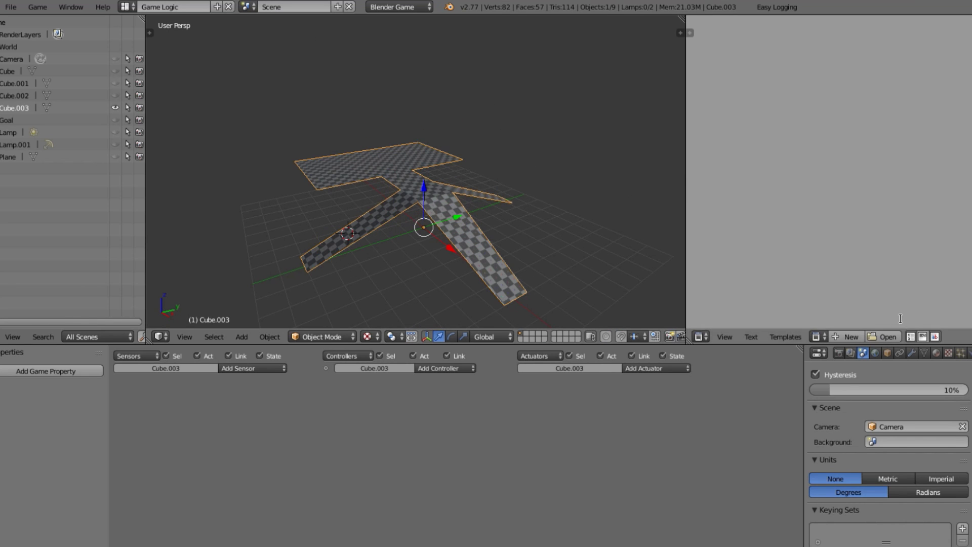
left_click(936, 353)
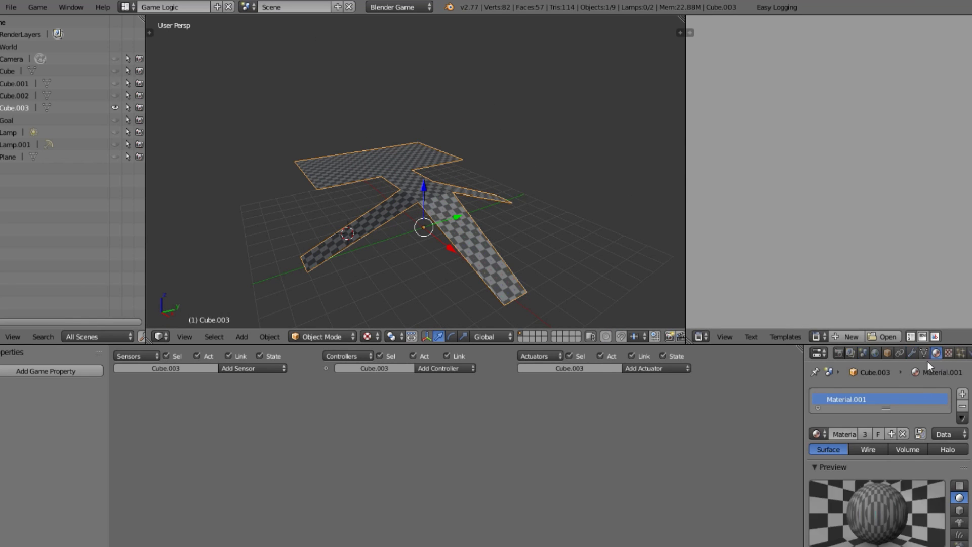
left_click(962, 406)
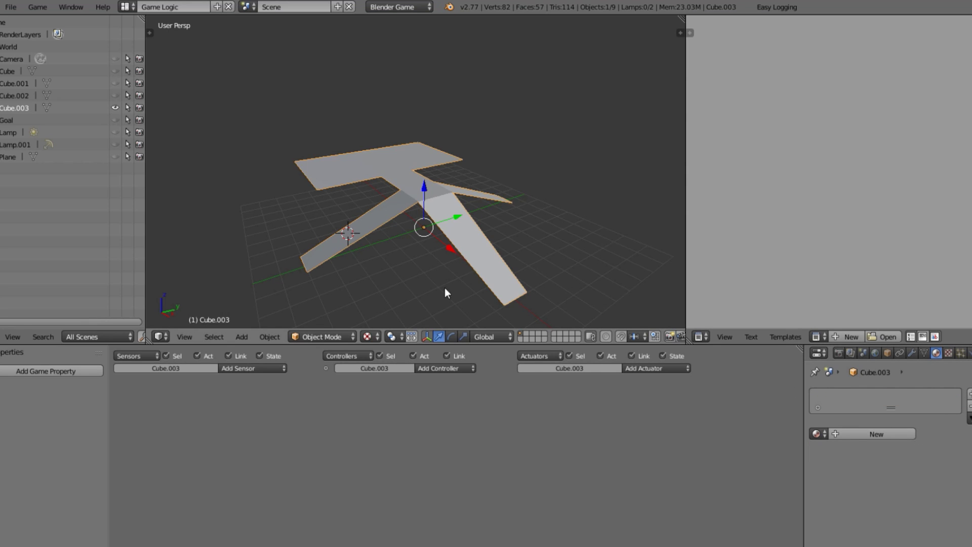
- Unhide all the hidden objects in the scene
scroll(448, 274, "down", 2)
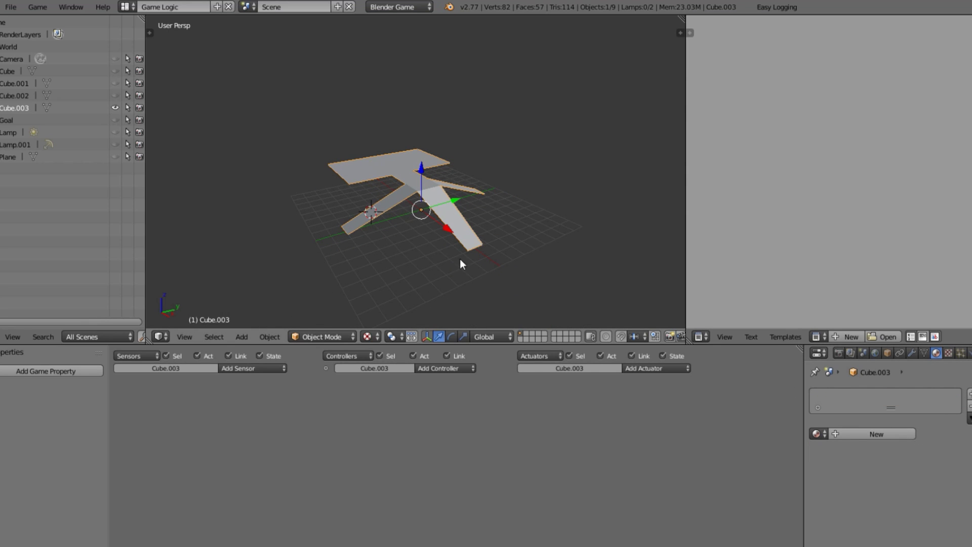
key("alt+h")
middle_click_drag(448, 214, 497, 232)
scroll(497, 232, "up", 4)
right_click(491, 229)
scroll(491, 229, "up", 1)
key("g")
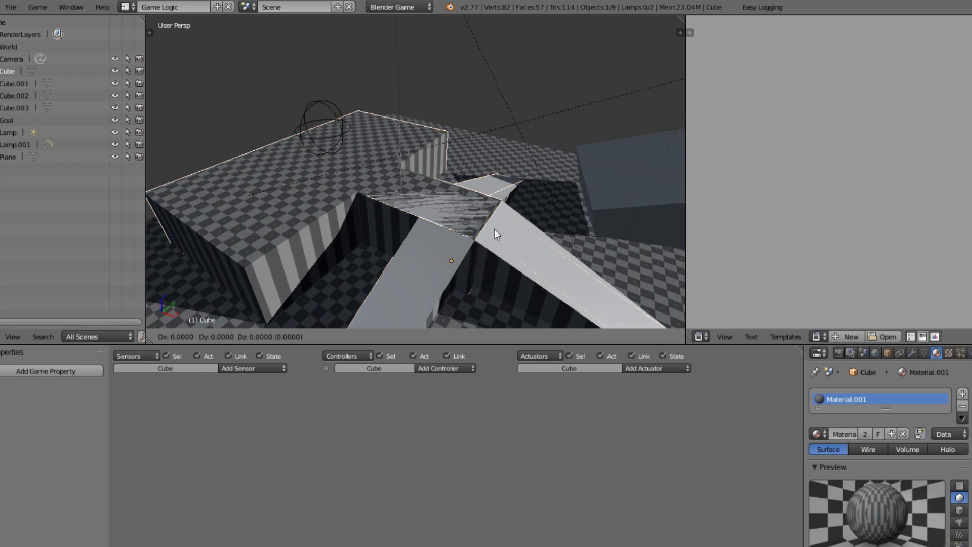
key("z")
right_click(500, 242)
- Raise the flattened duplicate about 0.048 along Z so it sits just above the original block
right_click(500, 242)
key("g")
key("z")
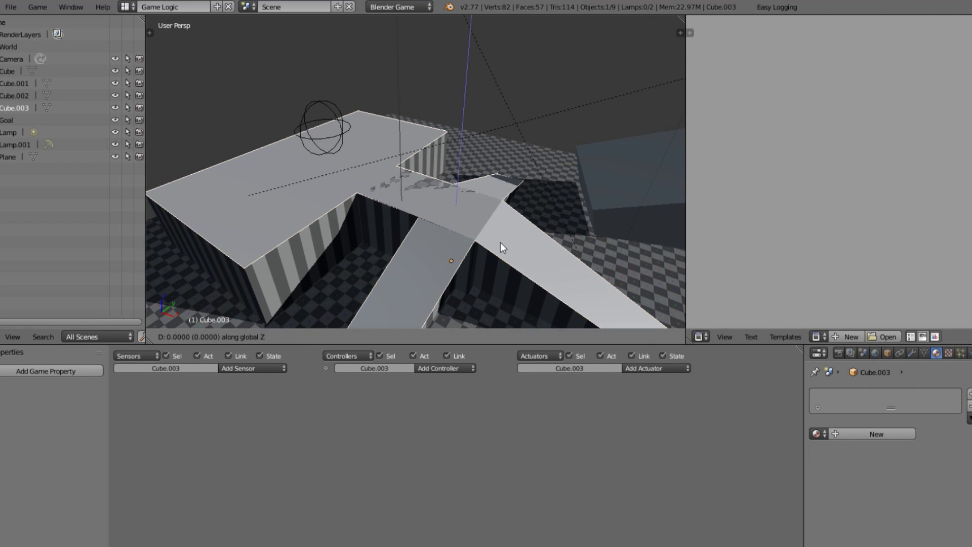
left_click(509, 232)
scroll(525, 250, "down", 3)
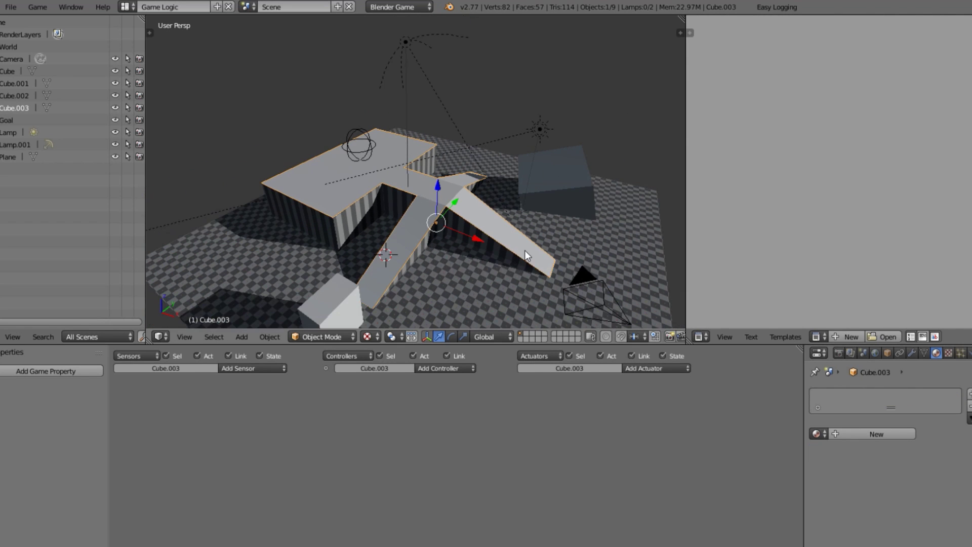
- Rename the flattened duplicate as Nav
left_click(887, 353)
left_click(873, 394)
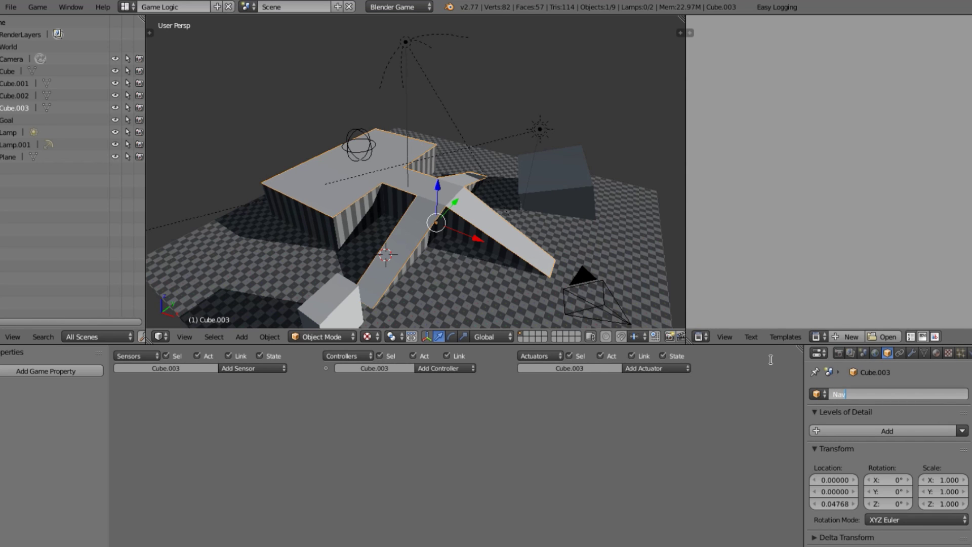
type("Nav")
key("Return")
- Extrude the lower end edge of Nav's side ramp outward along Y to form a ground-level face
key("Tab")
middle_click_drag(609, 190, 463, 145)
scroll(551, 180, "up", 4)
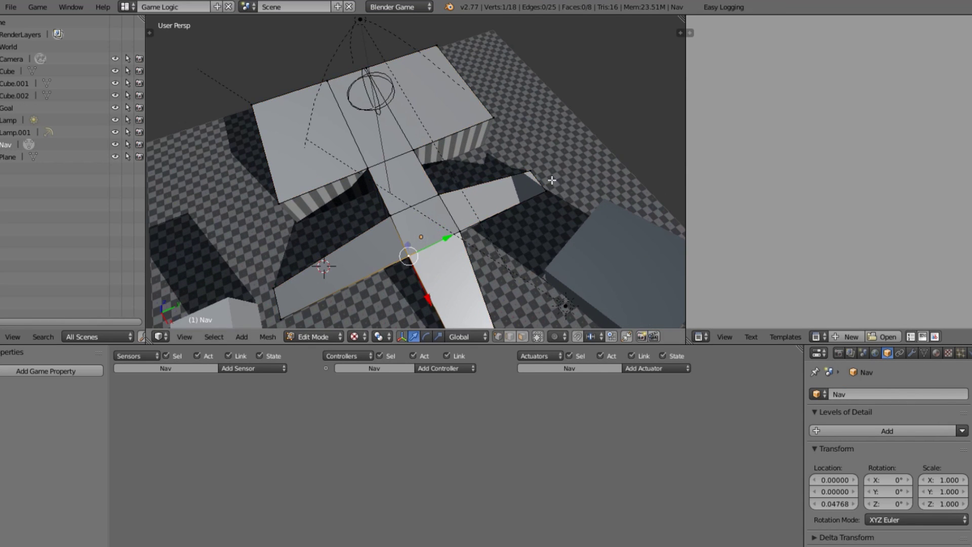
right_click(535, 181)
middle_click_drag(536, 182, 497, 160)
key("e")
key("x")
key("y")
left_click(546, 165)
- Extrude the side edge of Nav's new ground-level face along negative X to extend it over the ground
key("e")
key("x")
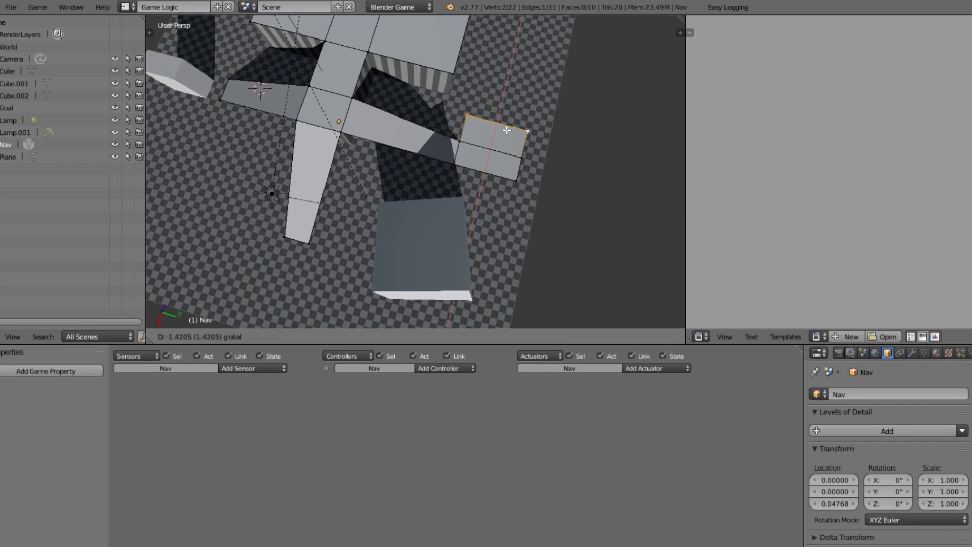
left_click(537, 41)
- Extrude the lower end edge of Nav's opposite side ramp outward along Y, past the small block
scroll(506, 56, "down", 6)
middle_click_drag(282, 140, 527, 147, "shift")
scroll(526, 146, "up", 5)
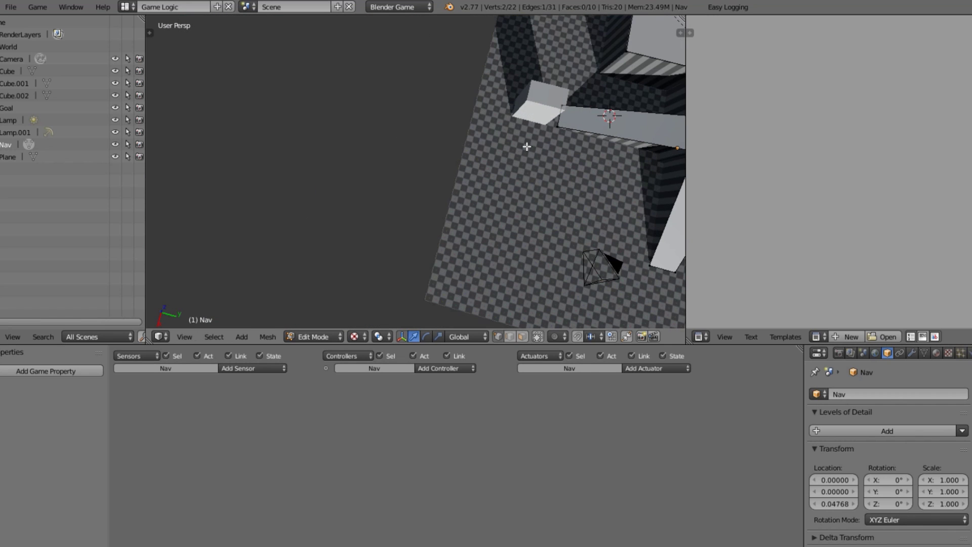
right_click(559, 128)
right_click(563, 107, "shift")
middle_click_drag(576, 117, 451, 152, "shift")
key("e")
right_click(450, 151)
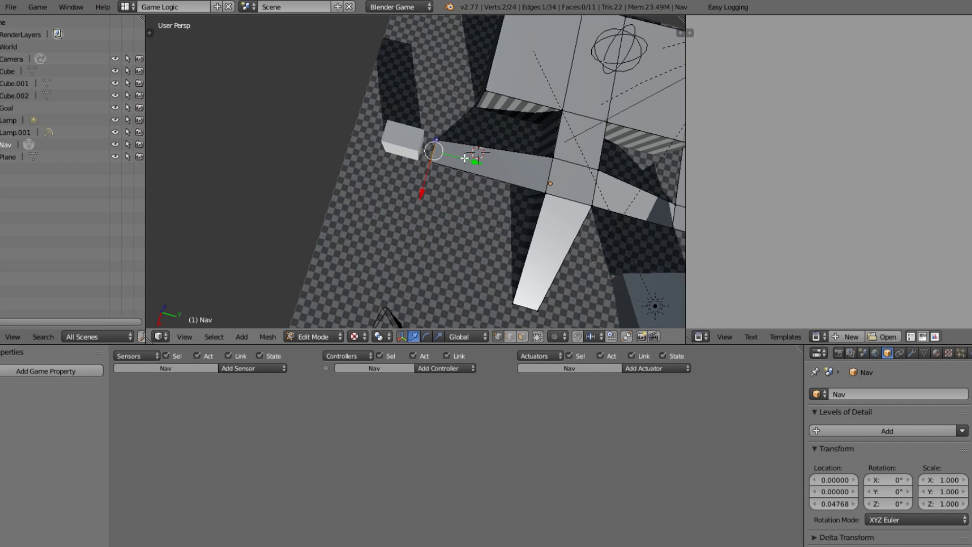
left_click_drag(464, 158, 392, 154)
- Extrude the side edge of this second ground-level face along negative X to form a wide ground area
right_click(433, 132)
right_click(380, 121, "shift")
middle_click_drag(399, 141, 539, 104)
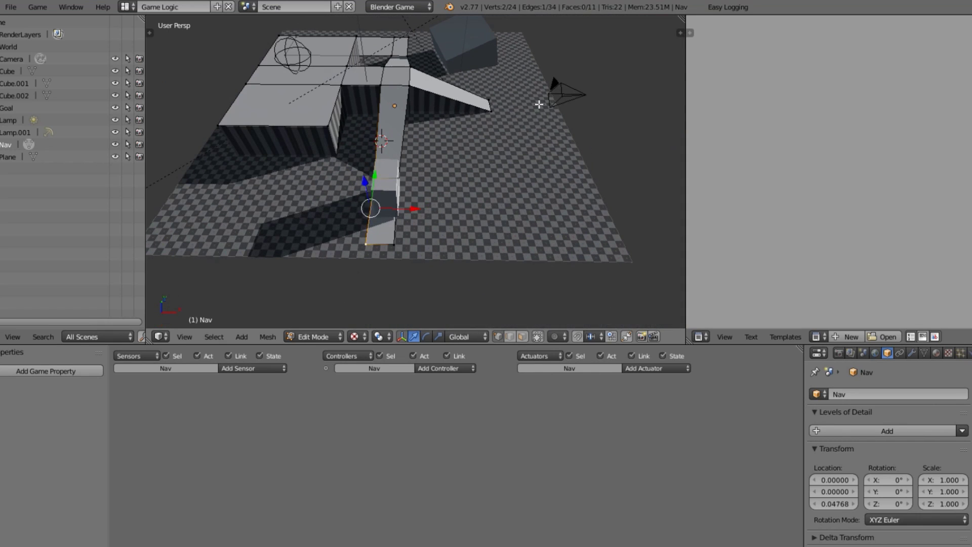
key("e")
key("x")
left_click(375, 114)
- Extrude the opposite side edges of both ground-level faces together along positive X, then leave mesh editing
right_click(416, 193)
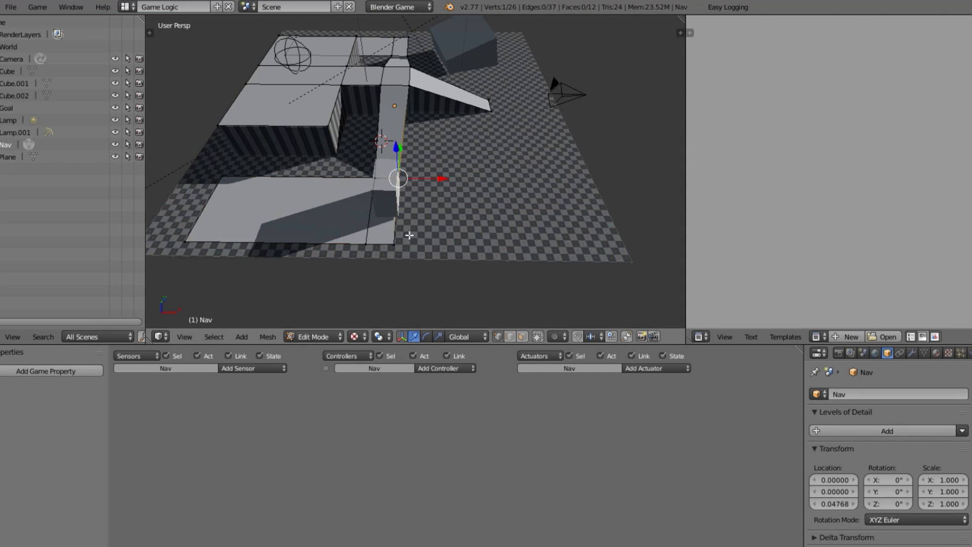
right_click(409, 234, "shift")
mouse_move(409, 234)
middle_mouse_down()
mouse_move(445, 226)
mouse_move(406, 228)
middle_mouse_up()
right_click(472, 85, "shift")
right_click(486, 64, "shift")
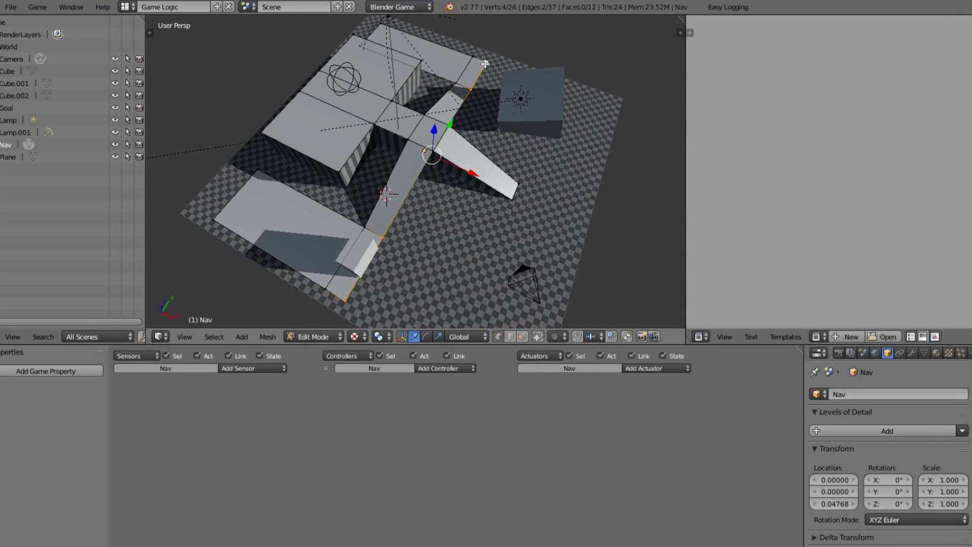
key("e")
right_click(545, 114)
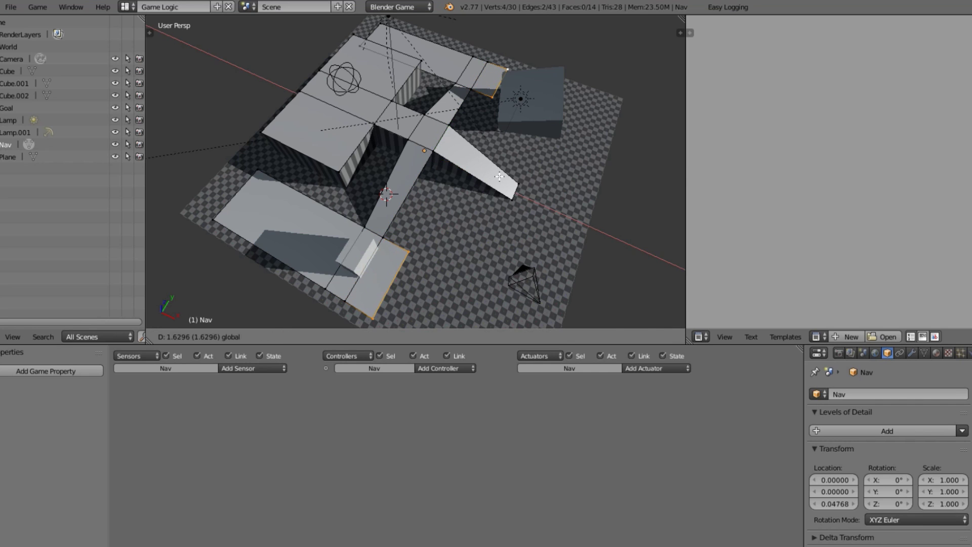
key("Tab")
middle_click_drag(472, 182, 454, 148)
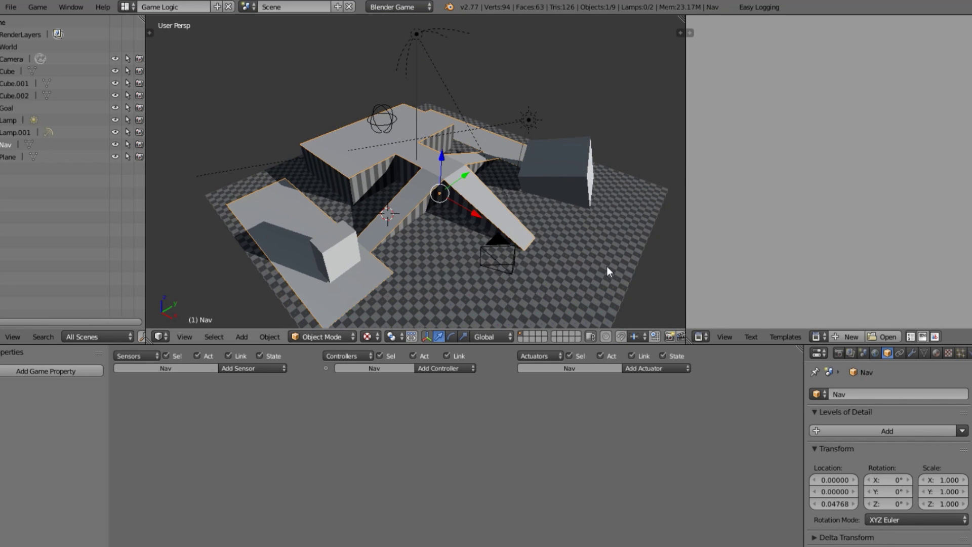
middle_click_drag(284, 240, 455, 191)
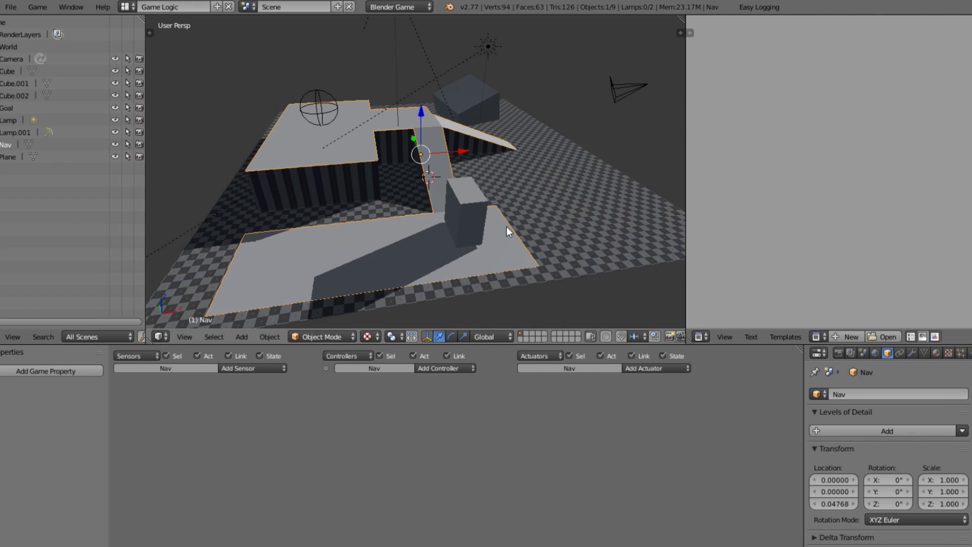
- Set Nav's physics type to Navigation Mesh and reset its navmesh index values
key("Tab")
key("Tab")
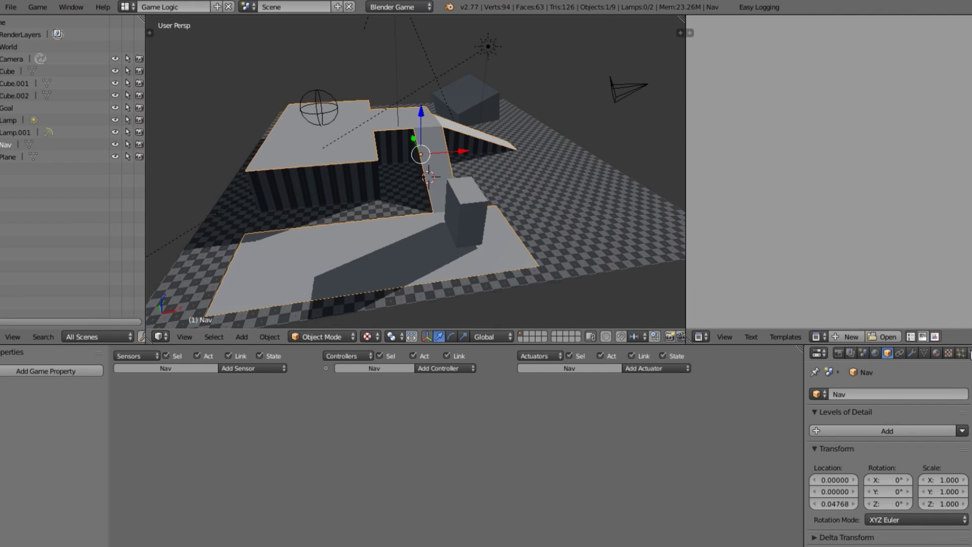
left_click(968, 353)
left_click(918, 408)
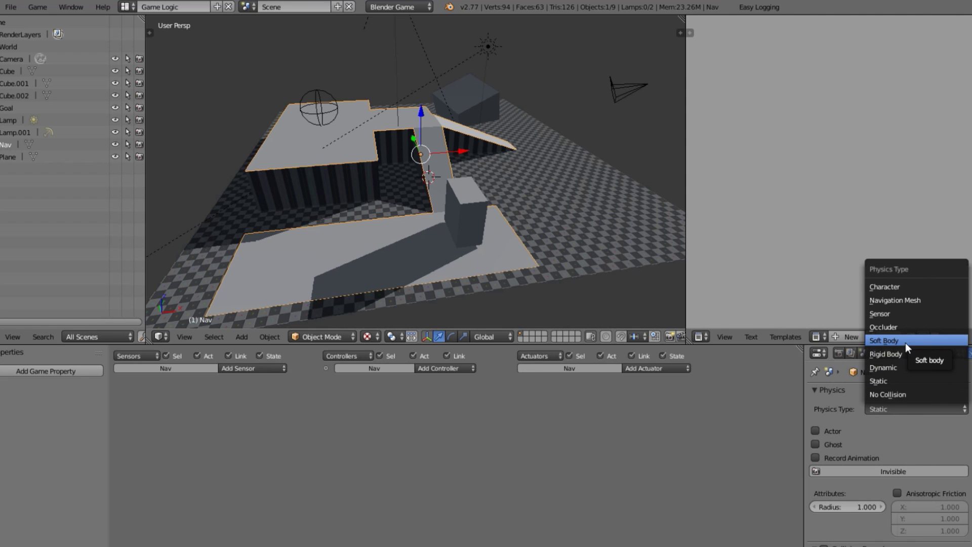
left_click(915, 298)
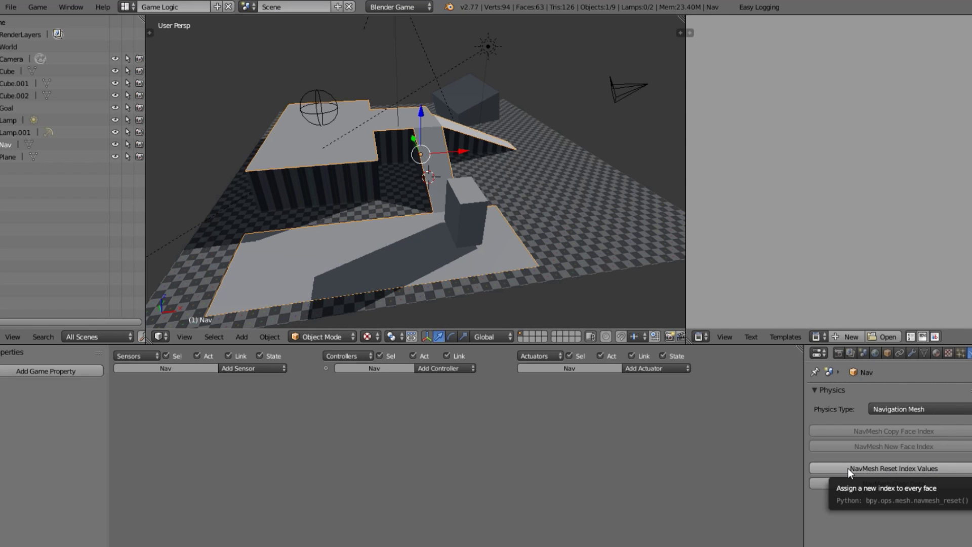
left_click(916, 468)
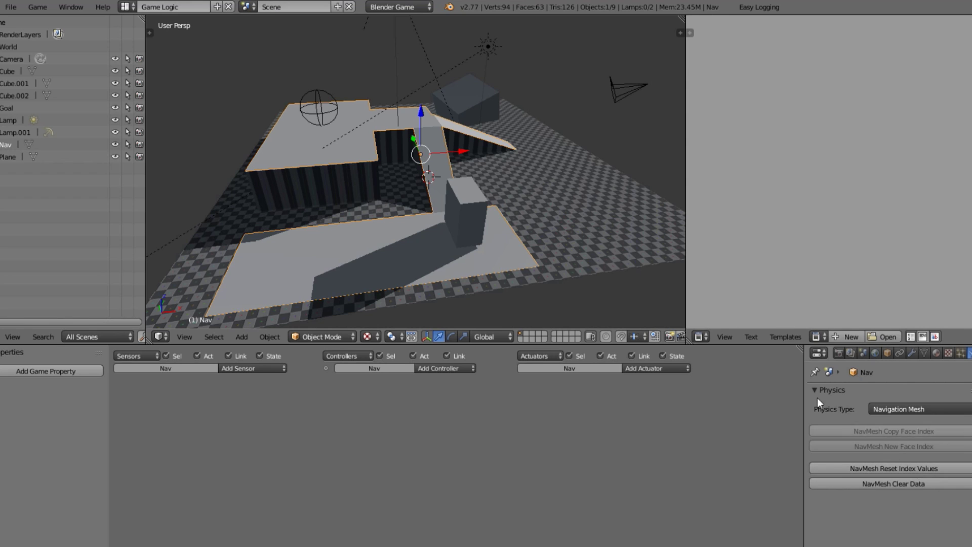
- View Nav in different shading modes, ending in wireframe, and run the game briefly to check the block's movement
key("alt+z")
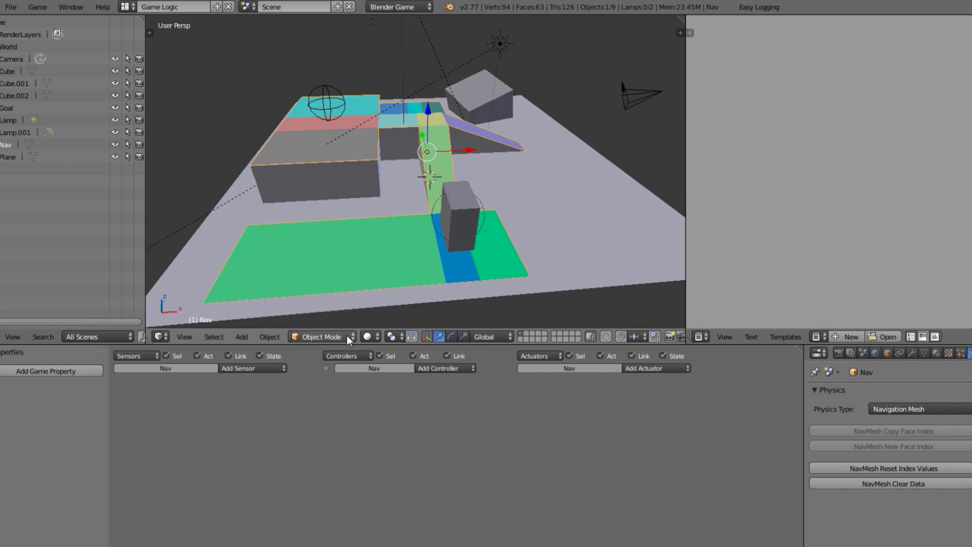
left_click(369, 337)
left_click(380, 276)
middle_click_drag(417, 246, 424, 248)
key("z")
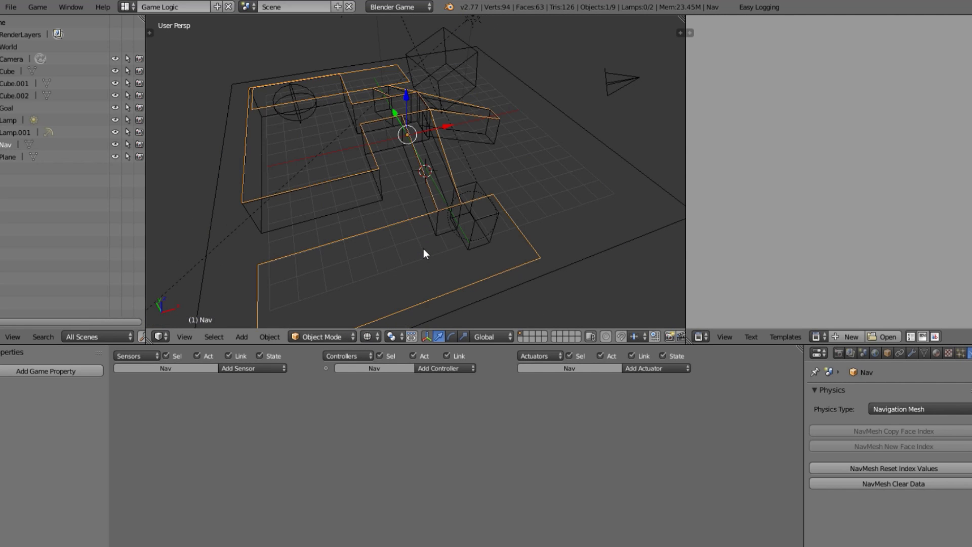
key("p")
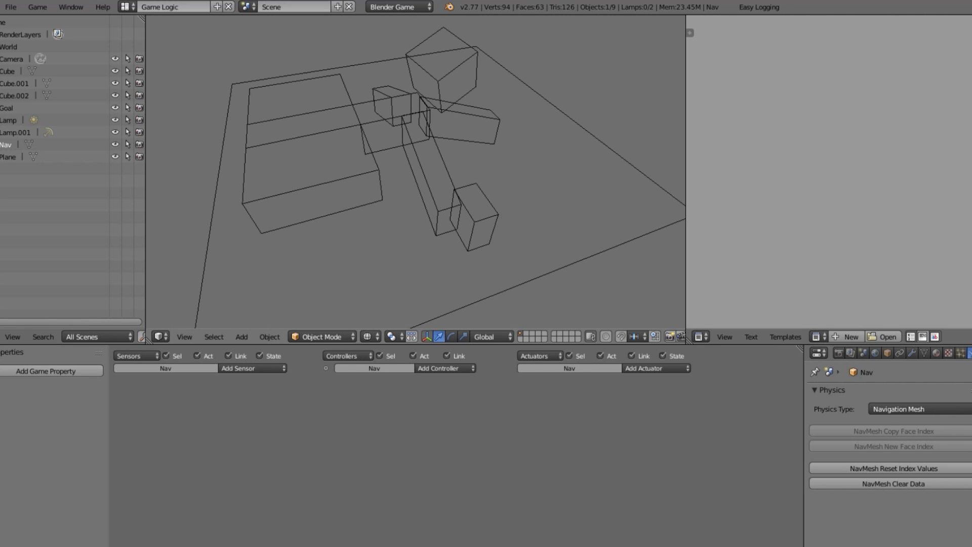
key("Escape")
- Assign Nav as the navigation mesh of Cube.002's Steering actuator and test the path following in the game
right_click(493, 237)
left_click(683, 436)
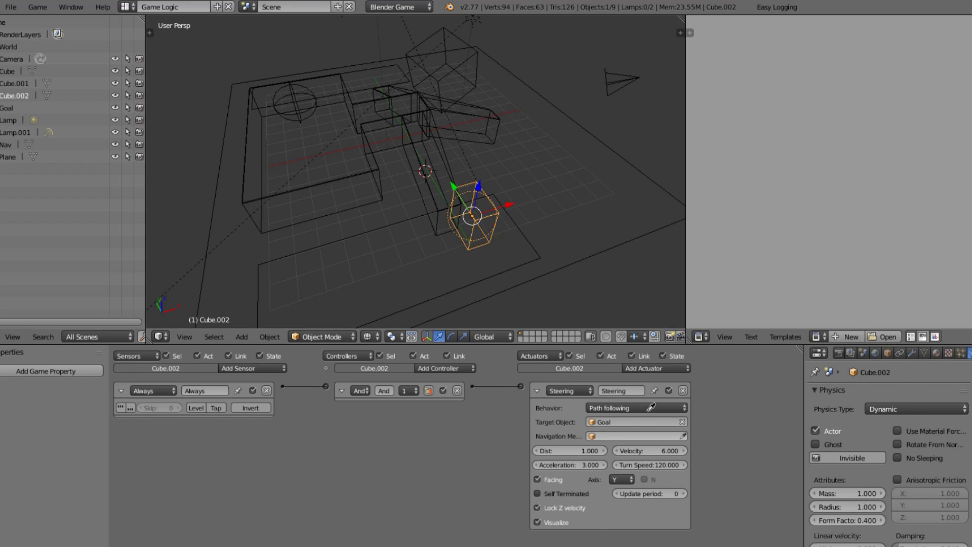
left_click(536, 256)
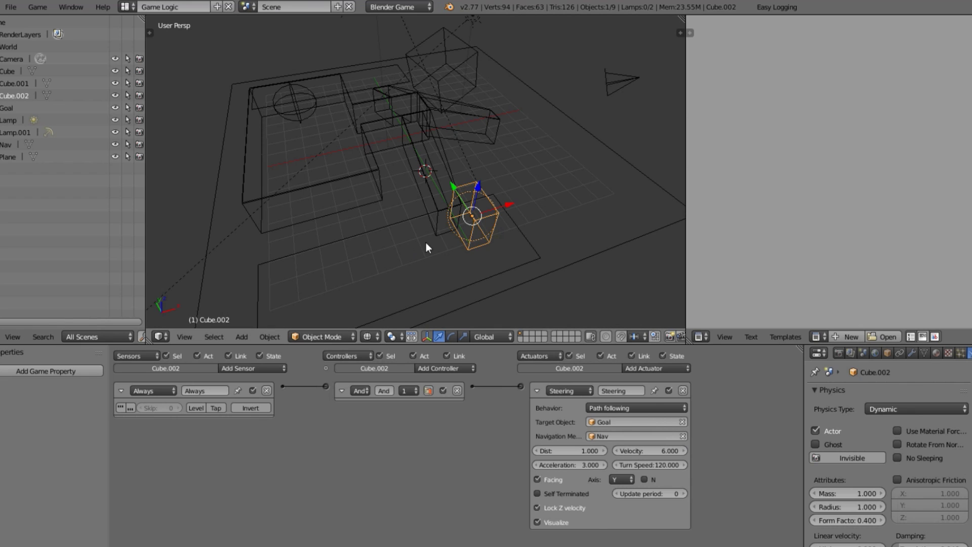
key("p")
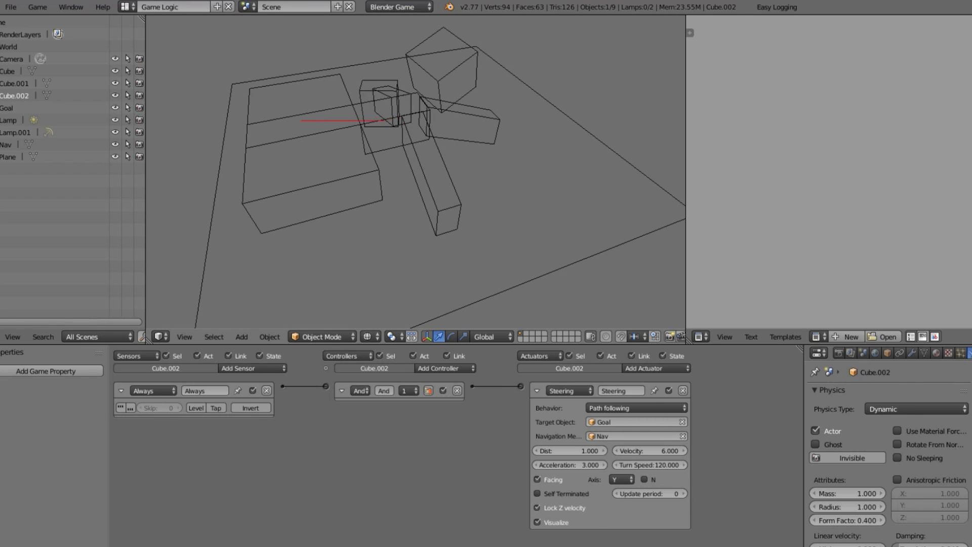
key("Escape")
- Try to triangulate all of Nav's faces
right_click(506, 265)
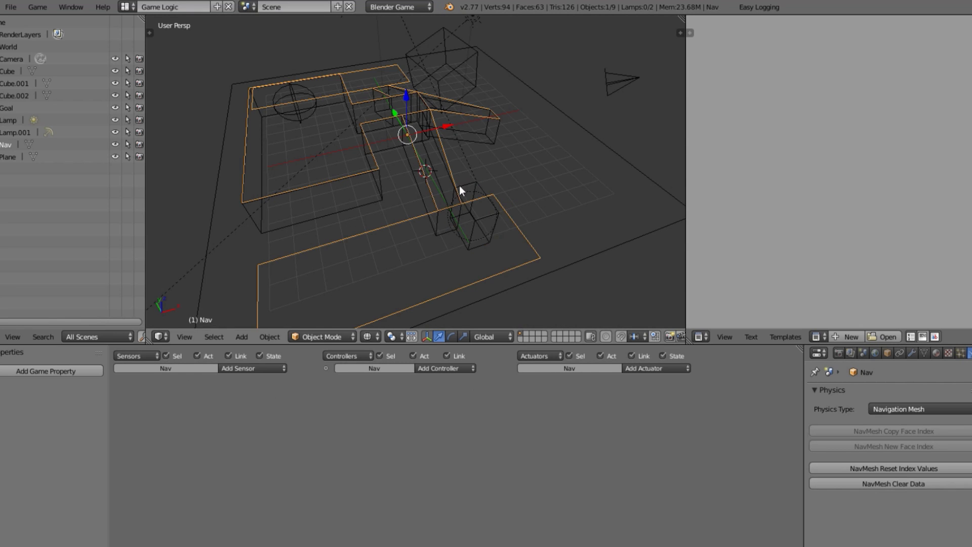
middle_click_drag(460, 186, 406, 212)
key("Tab")
key("a")
key("a")
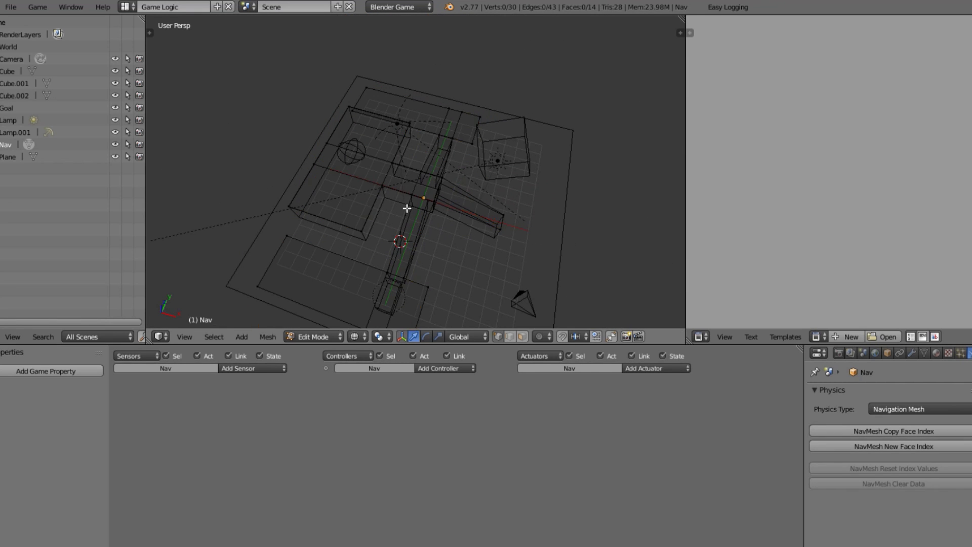
key("ctrl+t")
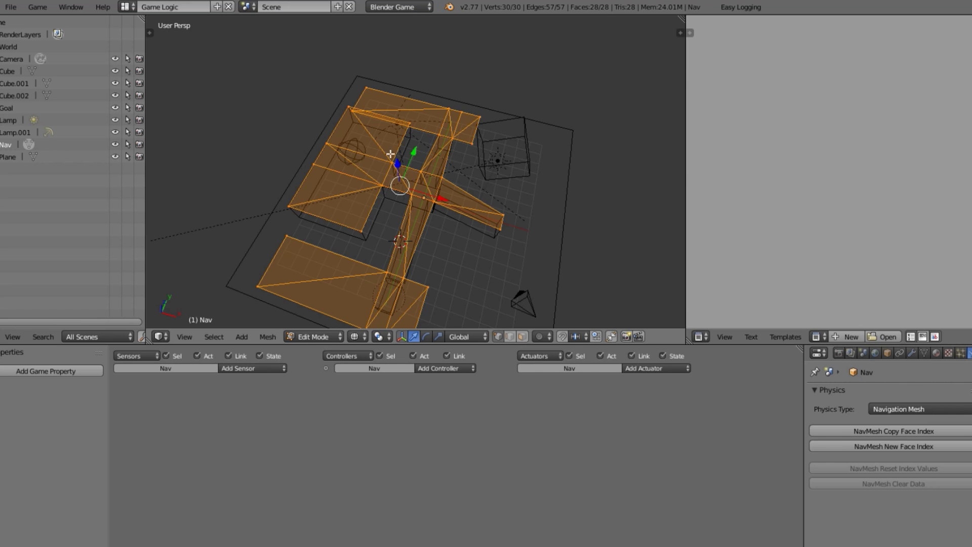
middle_click_drag(333, 213, 433, 254)
key("Tab")
scroll(433, 255, "up", 2)
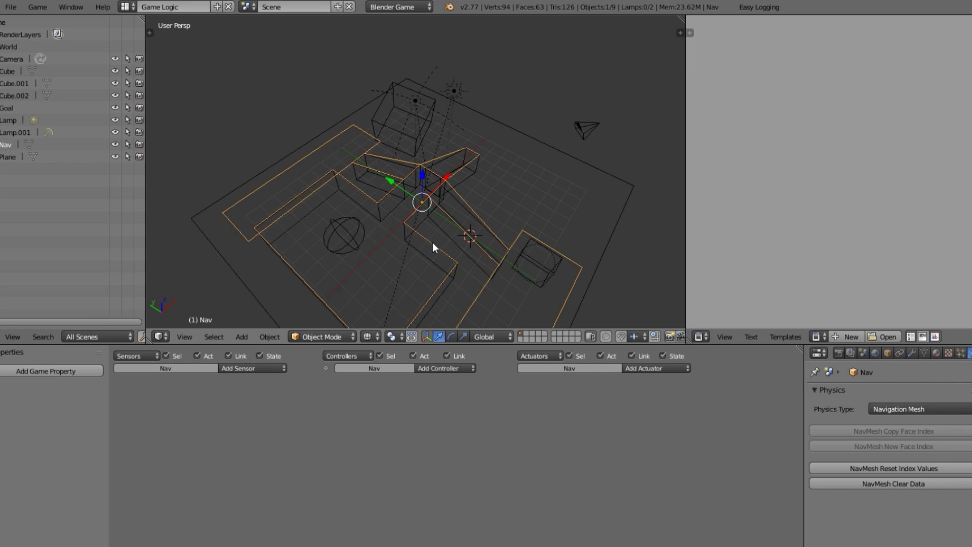
- Switch the viewport to Texture shading and run the game to watch the block follow its path
left_click(367, 337)
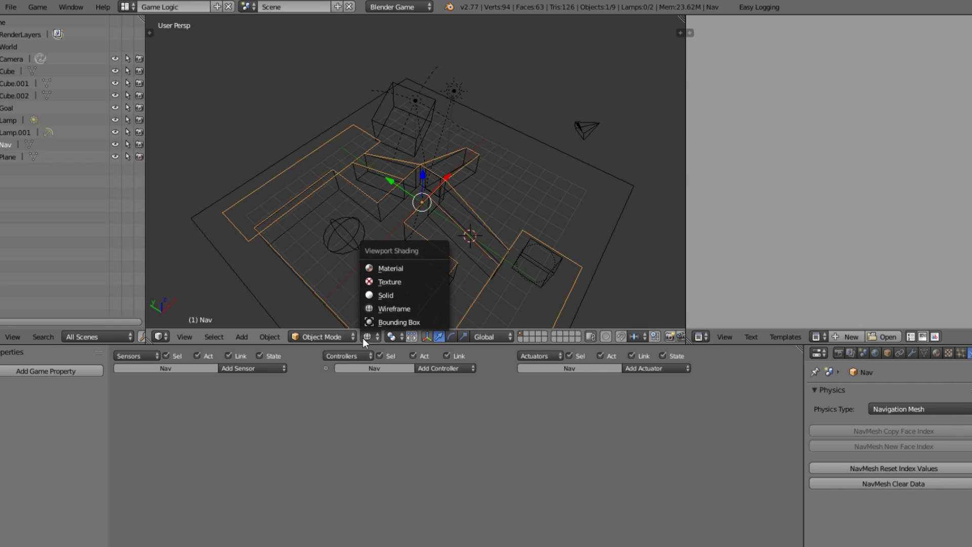
left_click(395, 281)
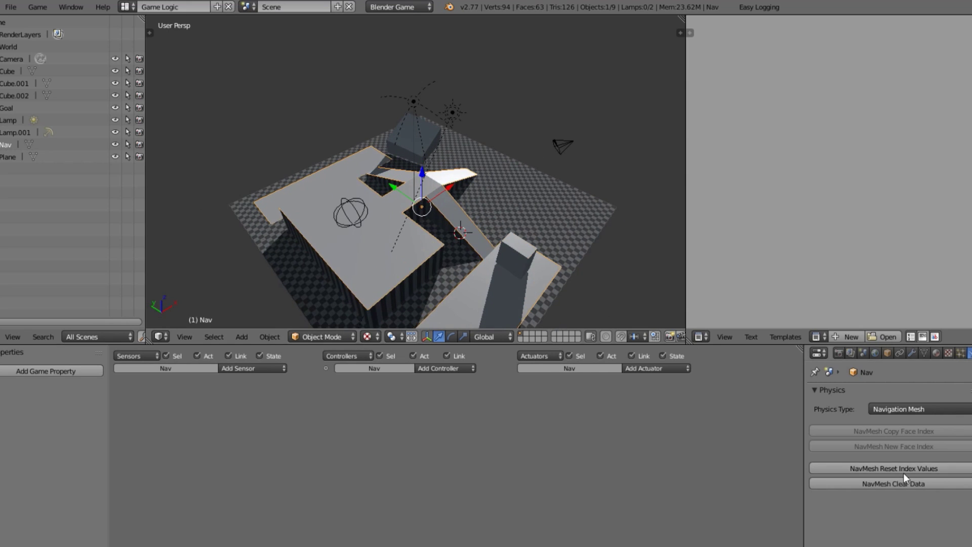
scroll(661, 321, "up", 1)
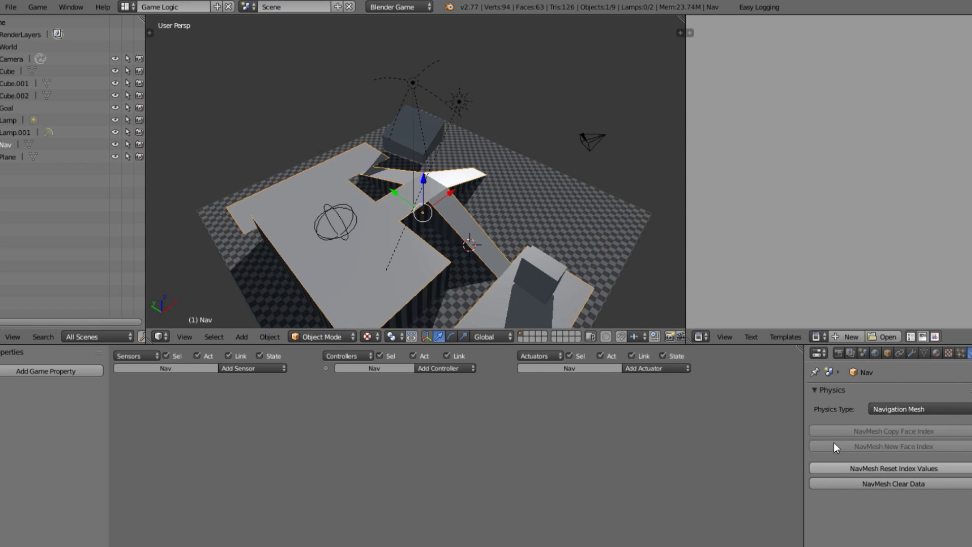
key("p")
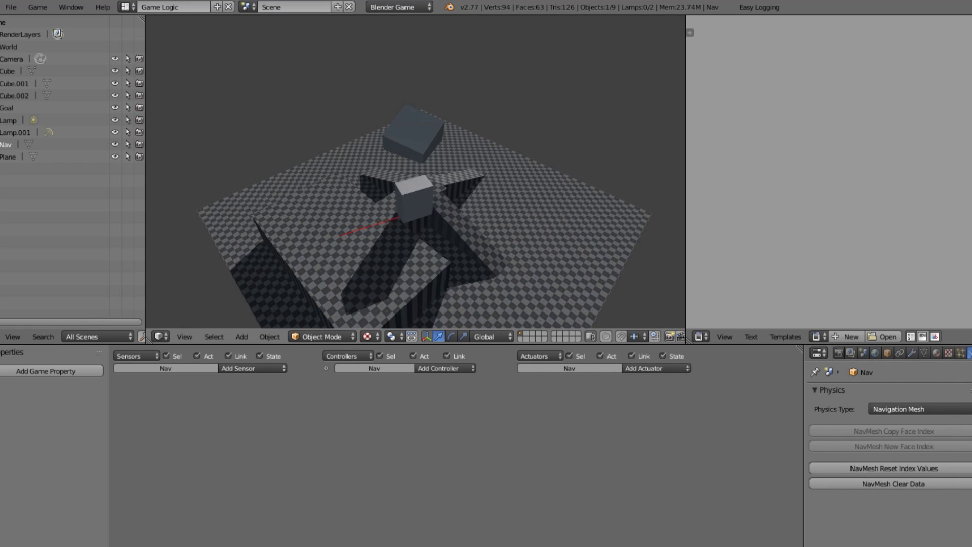
- Narrow Nav's connecting face between the main platform and the ramp junction by scaling it along Y
key("Tab")
scroll(429, 214, "up", 3)
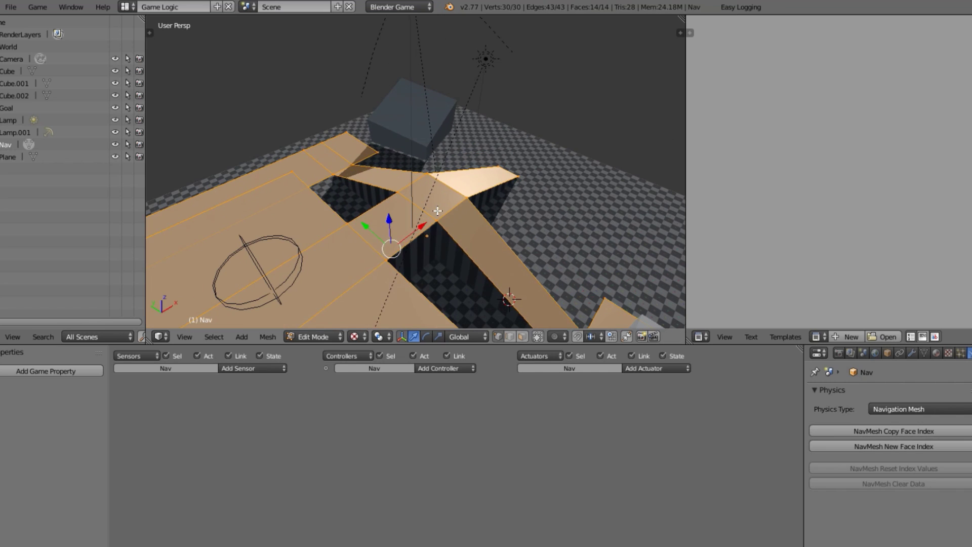
right_click(437, 219)
right_click(388, 259, "shift")
right_click(344, 219, "shift")
key("s")
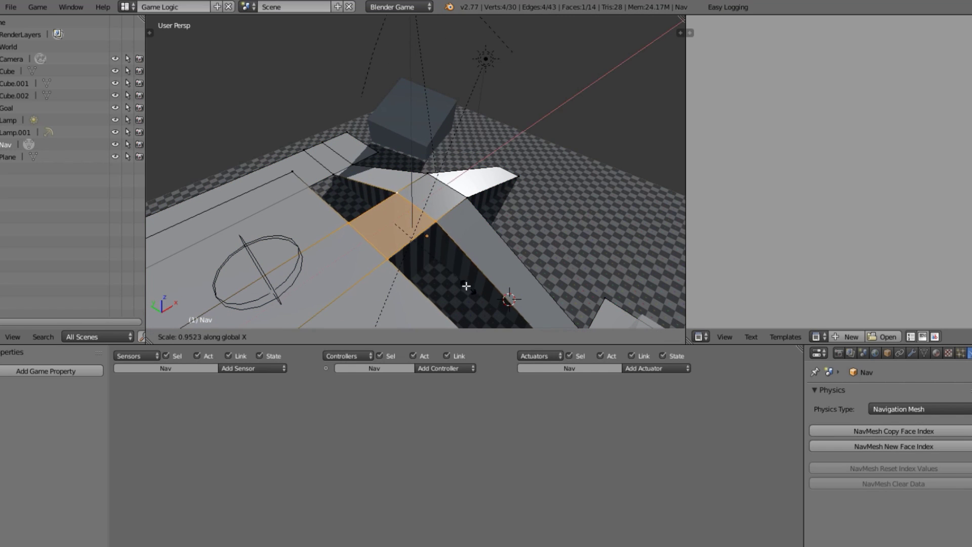
key("y")
left_click(443, 271)
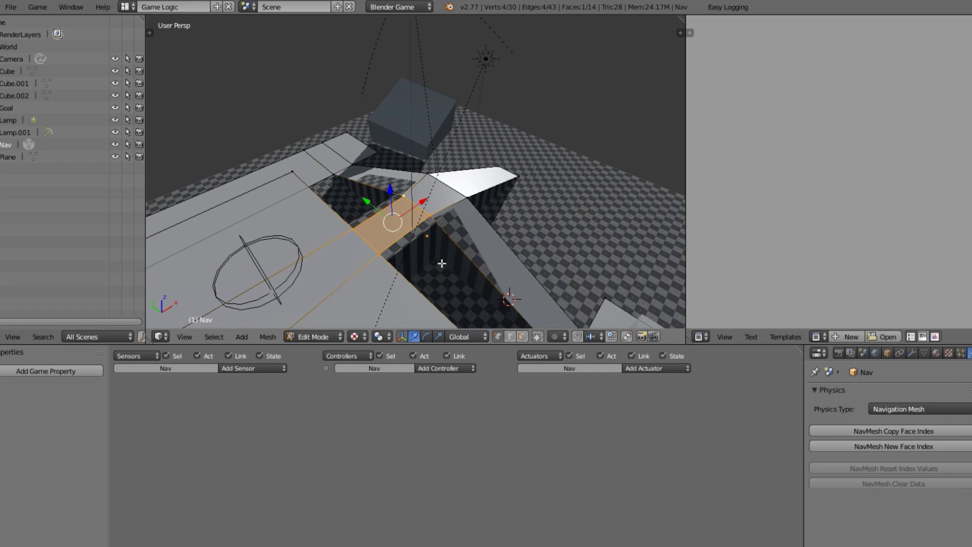
- Scale down the outer edge of Nav's ramp junction, where the front ramp begins
right_click(468, 196)
middle_click_drag(464, 197, 486, 251)
key("s")
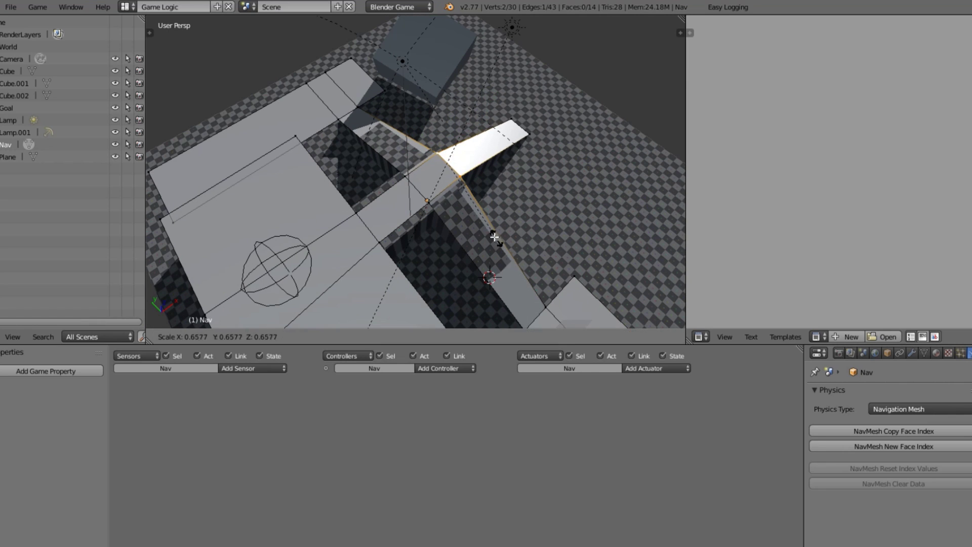
left_click(474, 226)
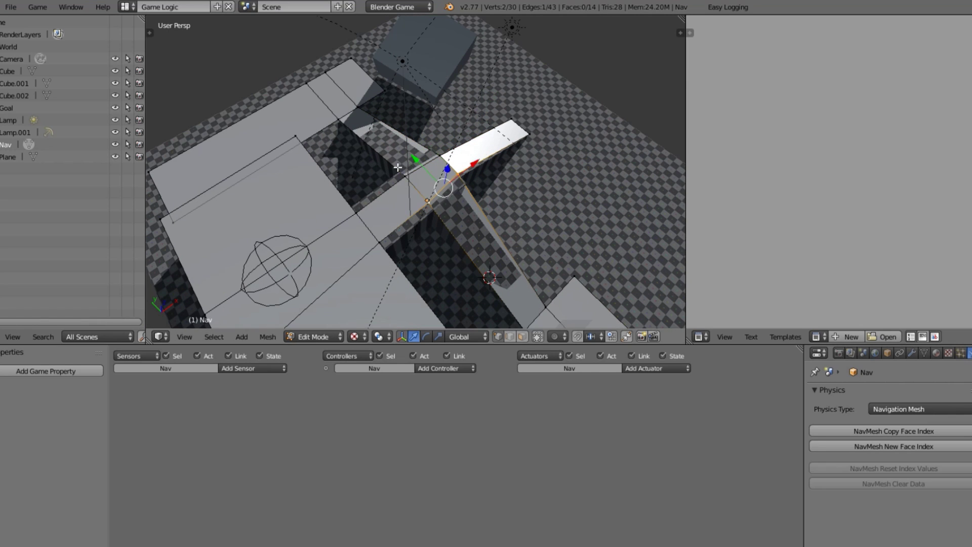
- Raise Nav's ramp junction face about 0.32 along Z
middle_click_drag(439, 166, 445, 170)
key("g")
key("z")
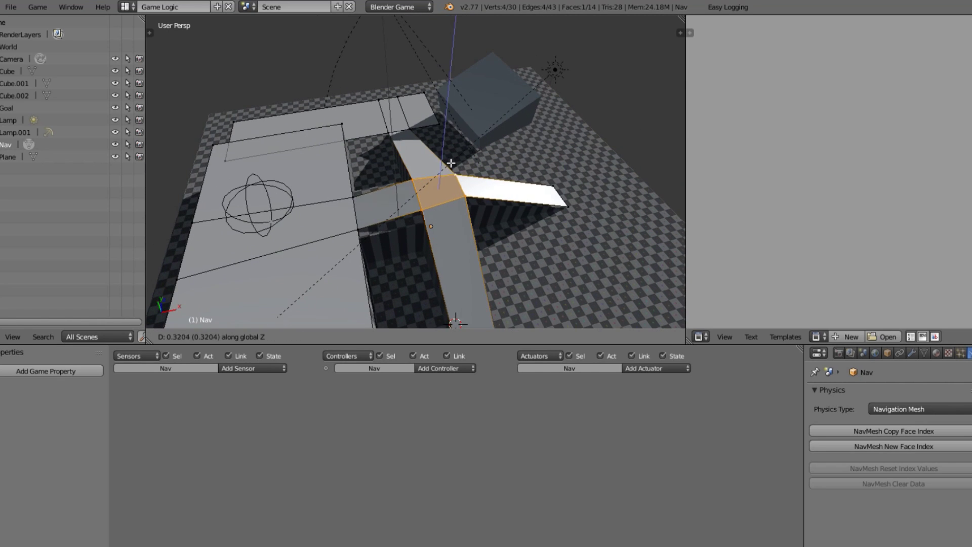
left_click(450, 163)
- Slide the outer edge of Nav's ramp junction inward toward the connecting face
right_click(445, 182)
key("g")
key("g")
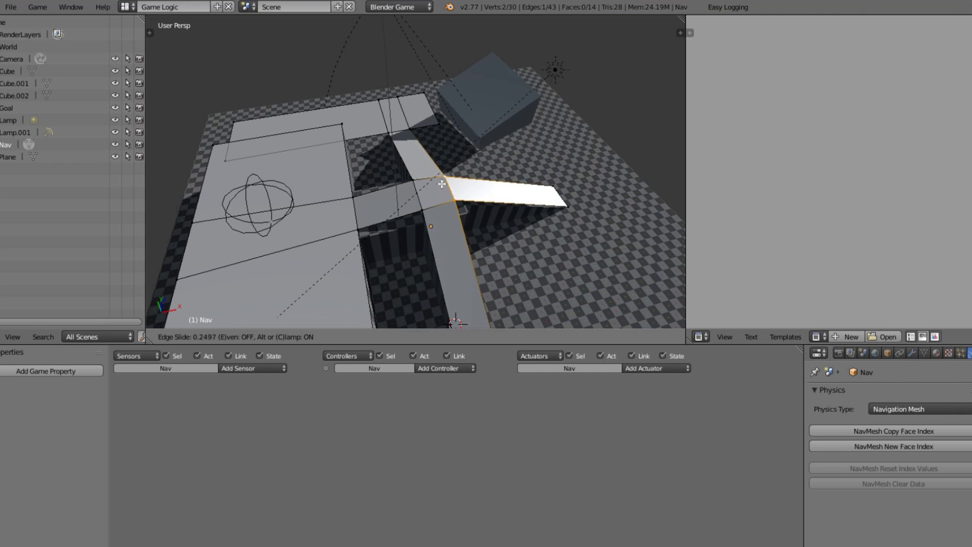
left_click(432, 187)
- Leave mesh editing and run the game to test the block's path over the adjusted Nav mesh
key("Tab")
scroll(434, 192, "down", 2)
middle_click_drag(435, 195, 455, 200)
key("p")
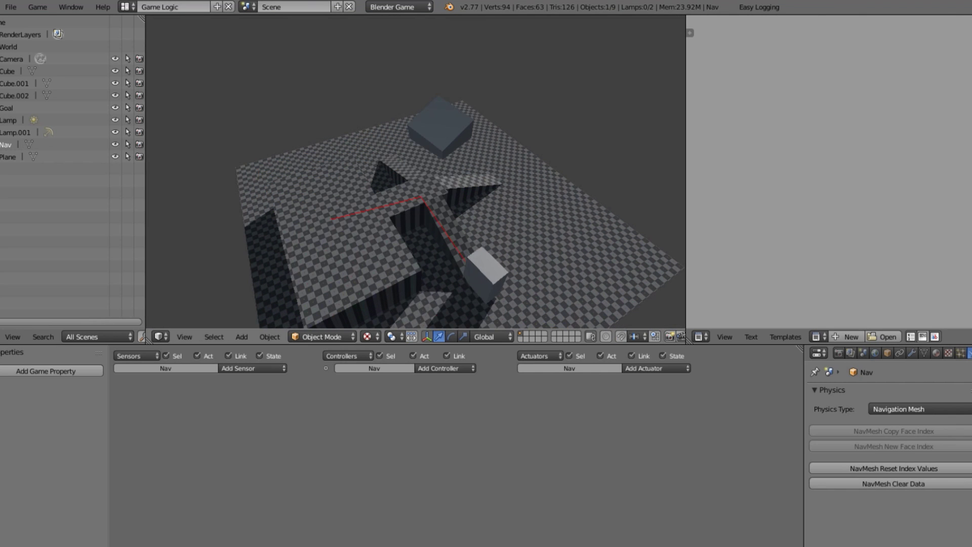
- Reset Nav's navigation mesh index values and run the game again to test the block's path to the goal
key("Escape")
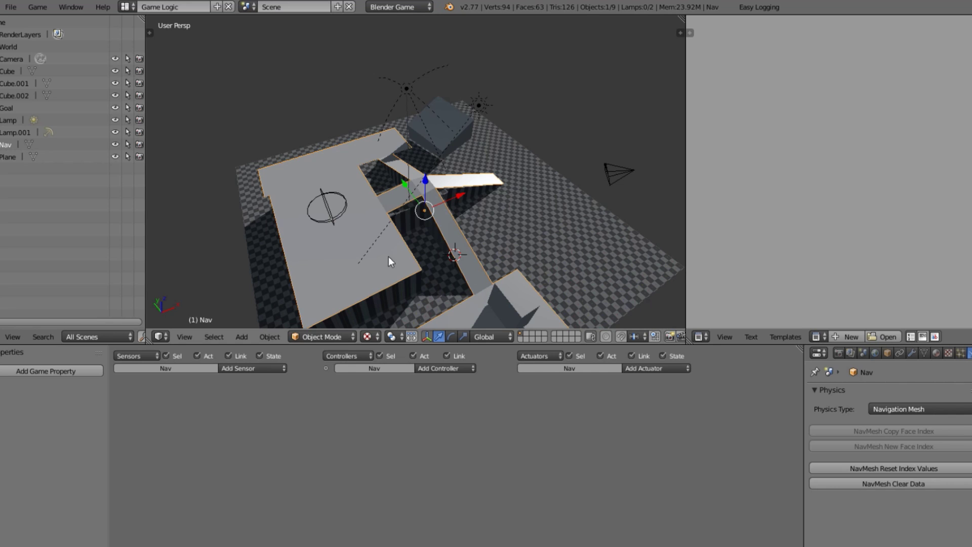
middle_click_drag(537, 242, 491, 240)
left_click(892, 469)
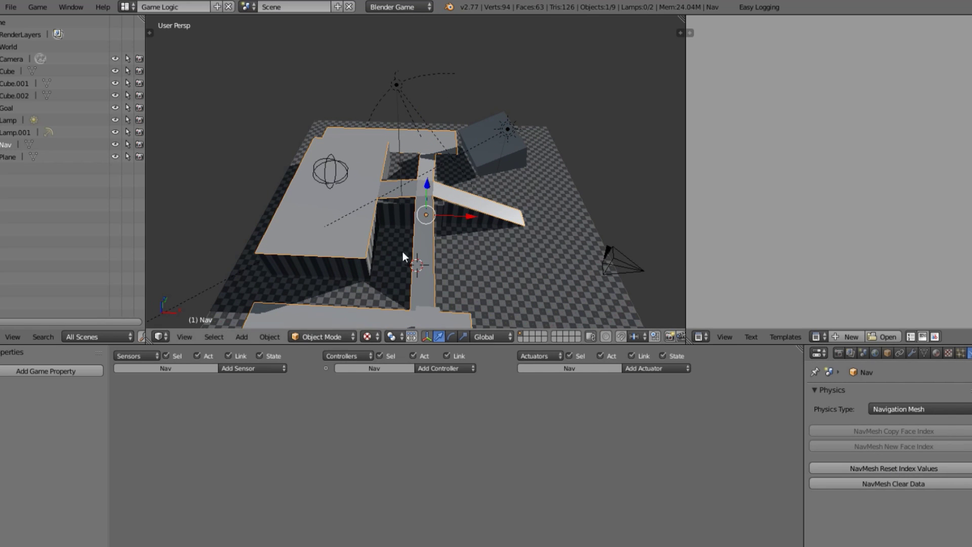
key("p")
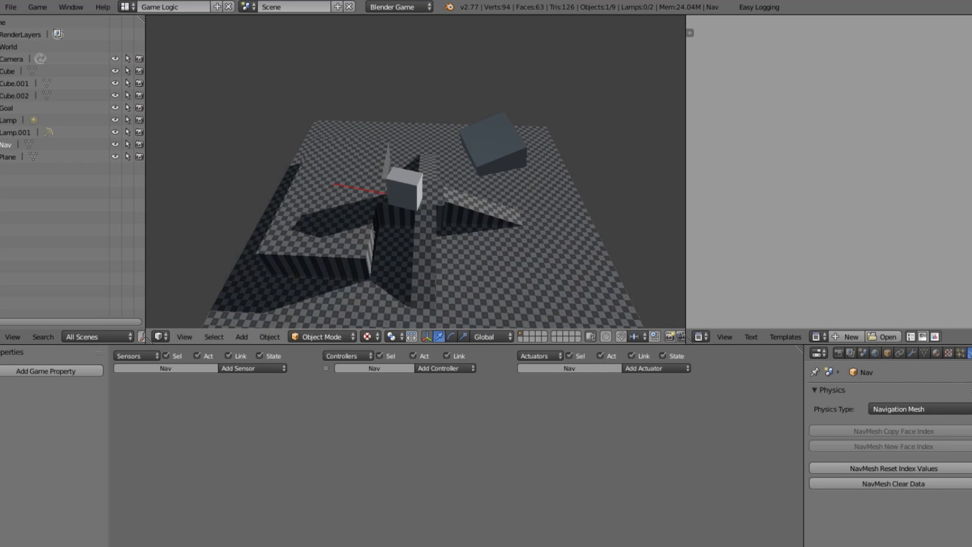
key("Escape")
- Select the moving block standing on the front Nav platform and examine its Steering actuator settings
middle_click_drag(310, 217, 467, 220)
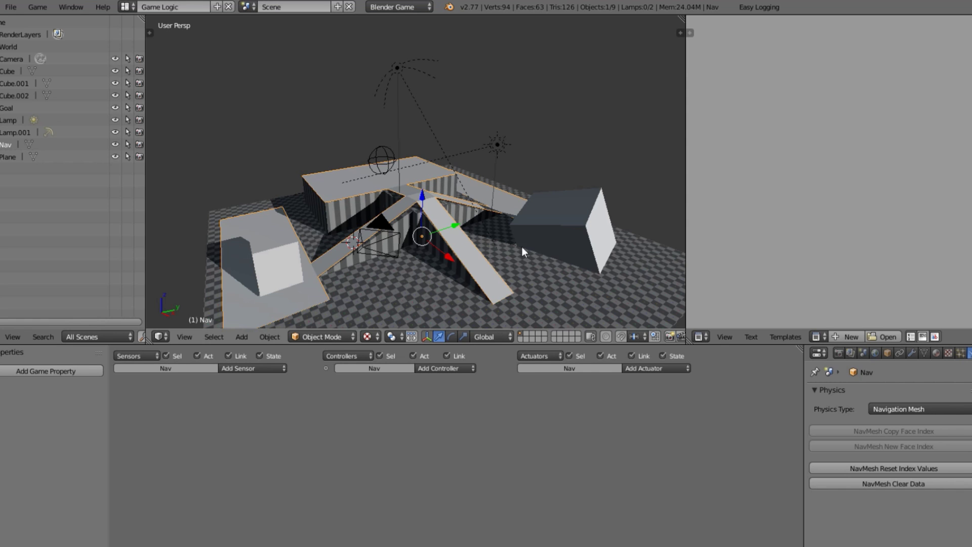
middle_click_drag(394, 216, 463, 262)
middle_click_drag(380, 262, 438, 173)
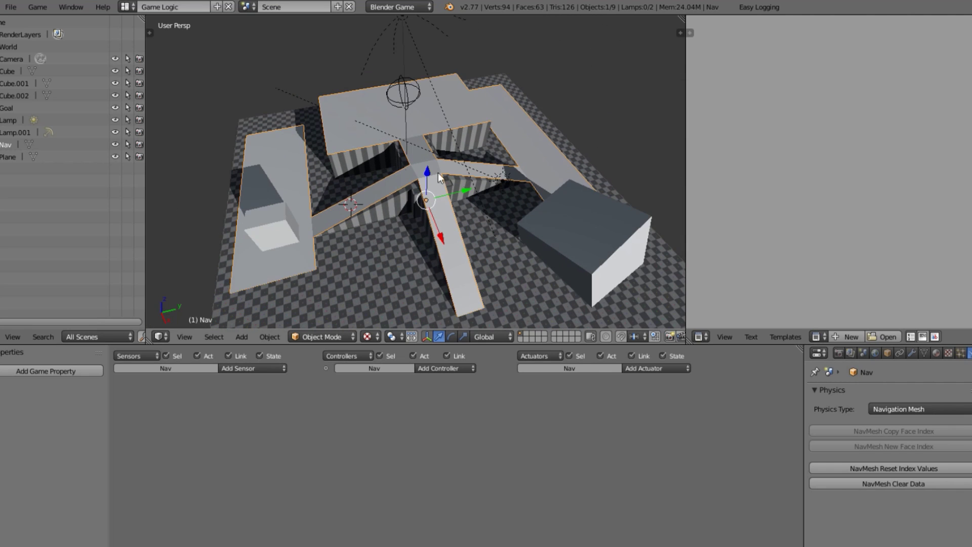
right_click(255, 237)
middle_click_drag(406, 228, 544, 226)
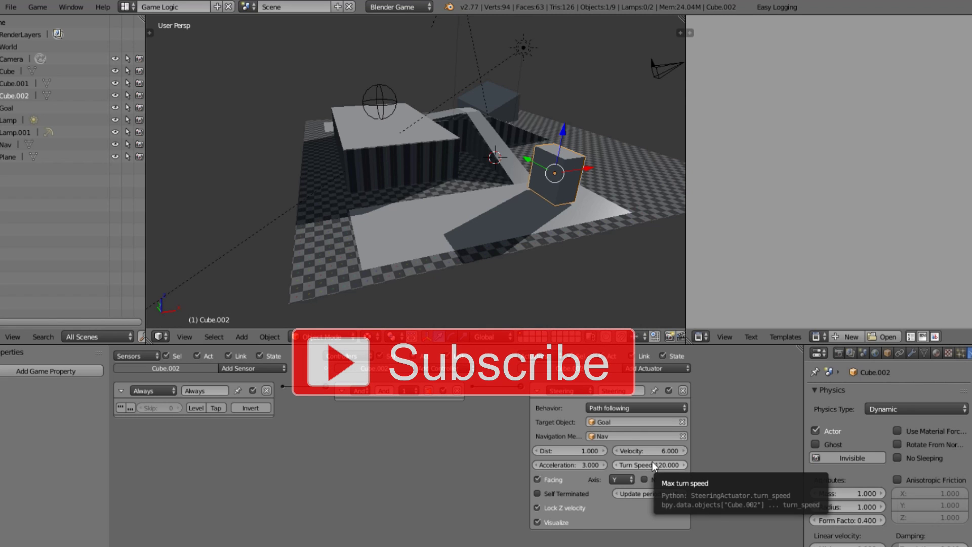
scroll(725, 481, "up", 3)
middle_click_drag(725, 481, 566, 399)
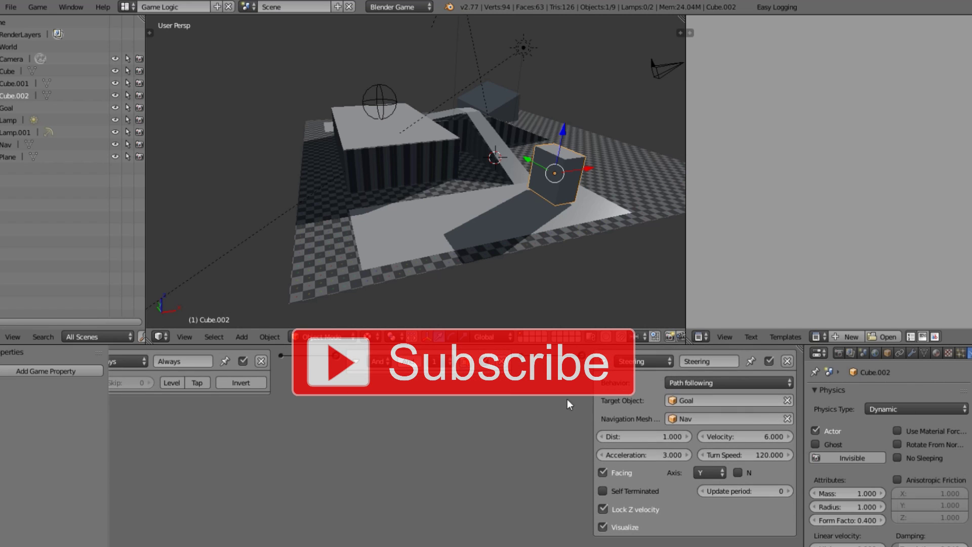